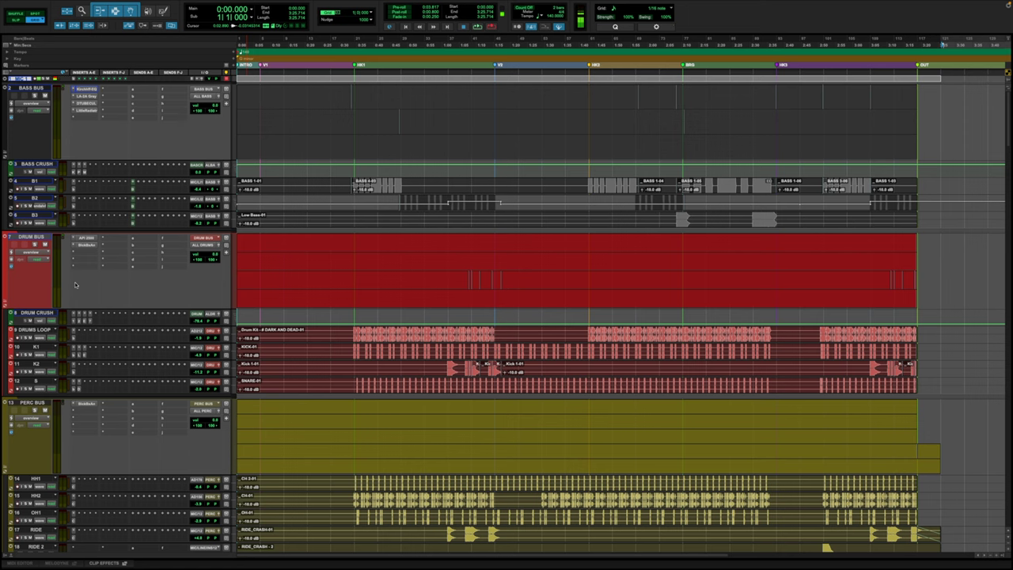
Look through the session's track groups from the BASS BUS down to THROWS and return to the first tracks
scroll(76, 285, down, 10)
scroll(76, 285, up, 10)
scroll(52, 298, down, 15)
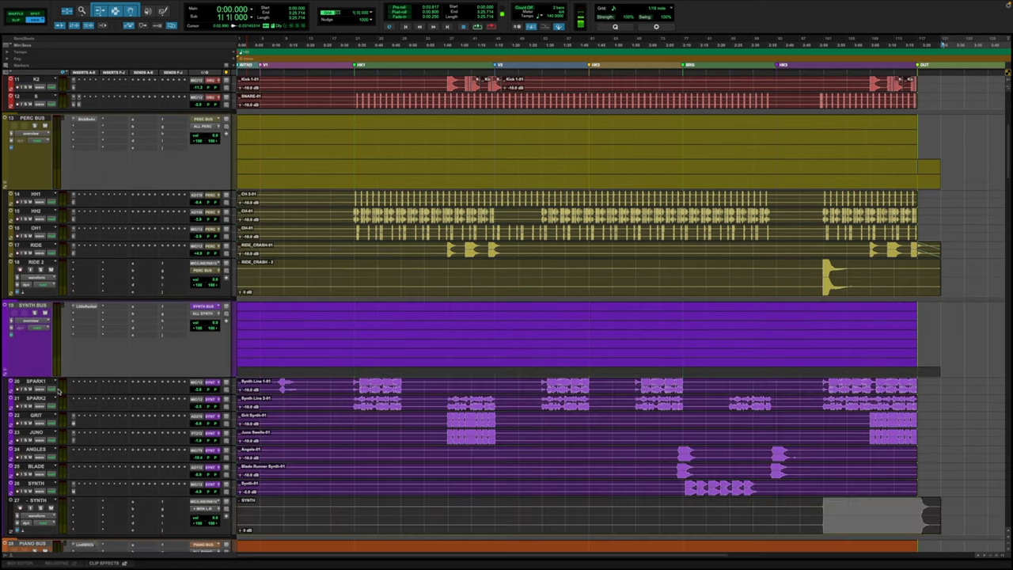
scroll(49, 411, down, 20)
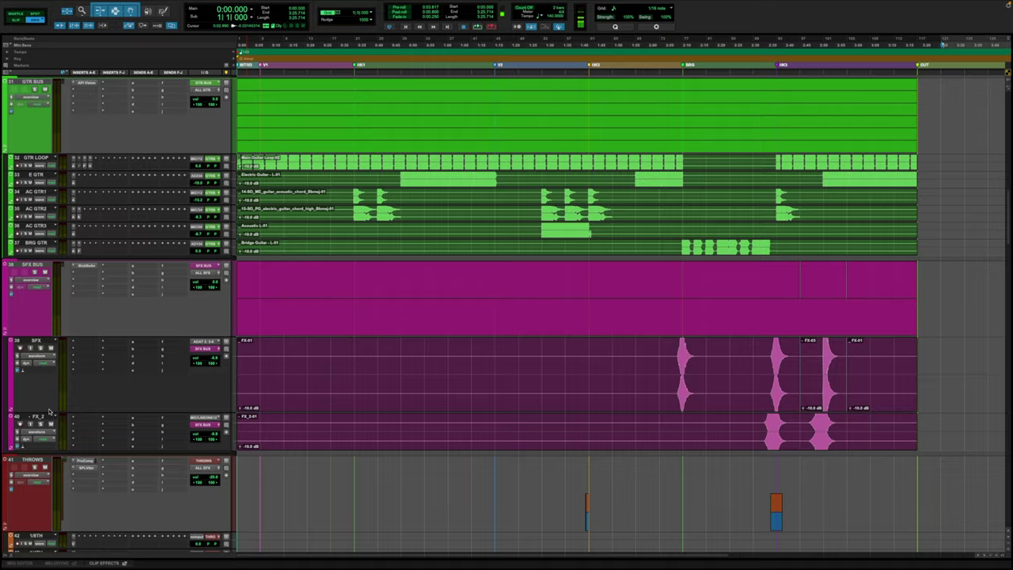
scroll(49, 411, up, 20)
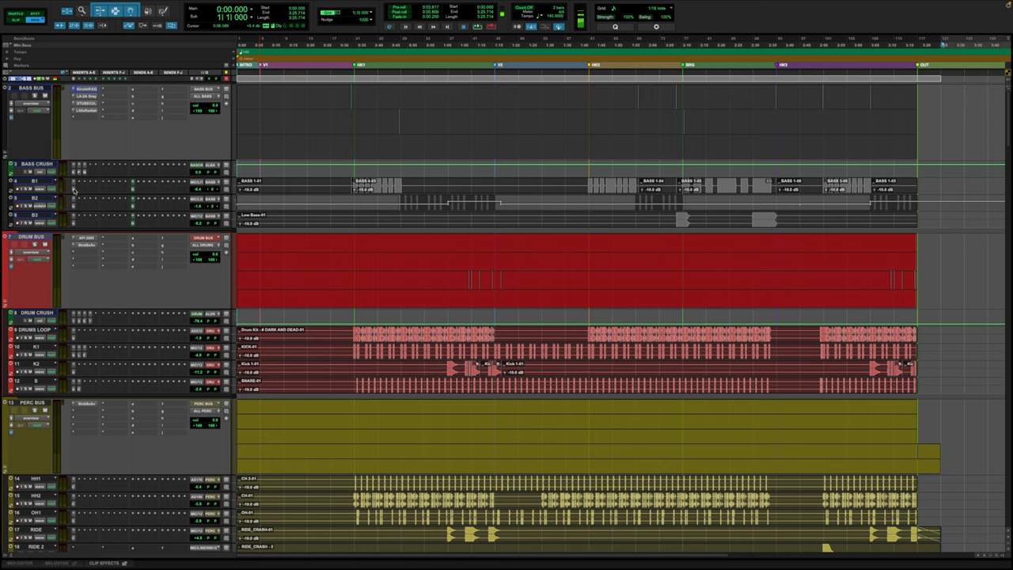
Inspect the bx_console SSL 4000 E channel strips on the B1, B2 and B3 bass tracks
click(74, 188)
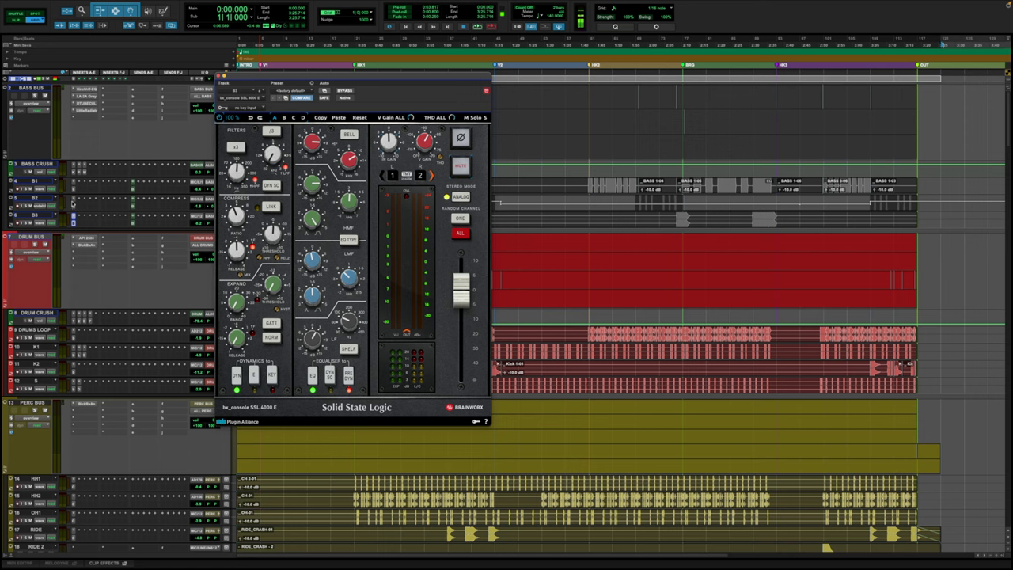
click(73, 203)
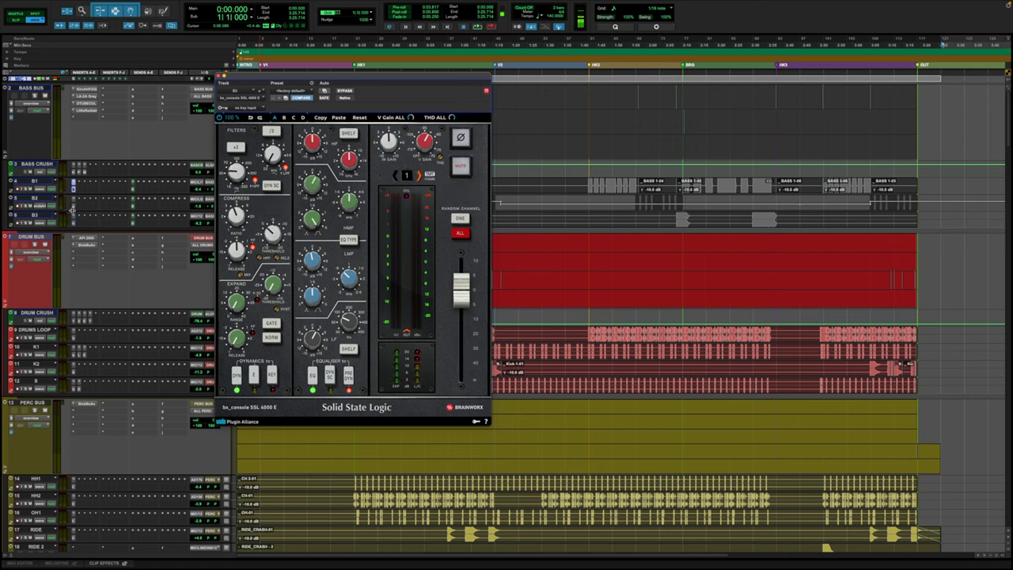
click(72, 216)
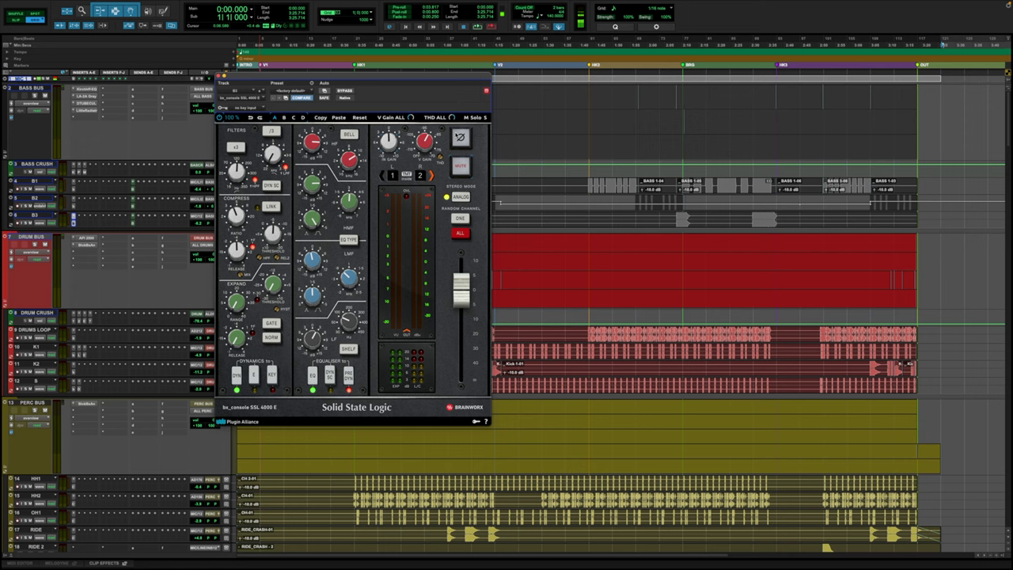
key(super+w)
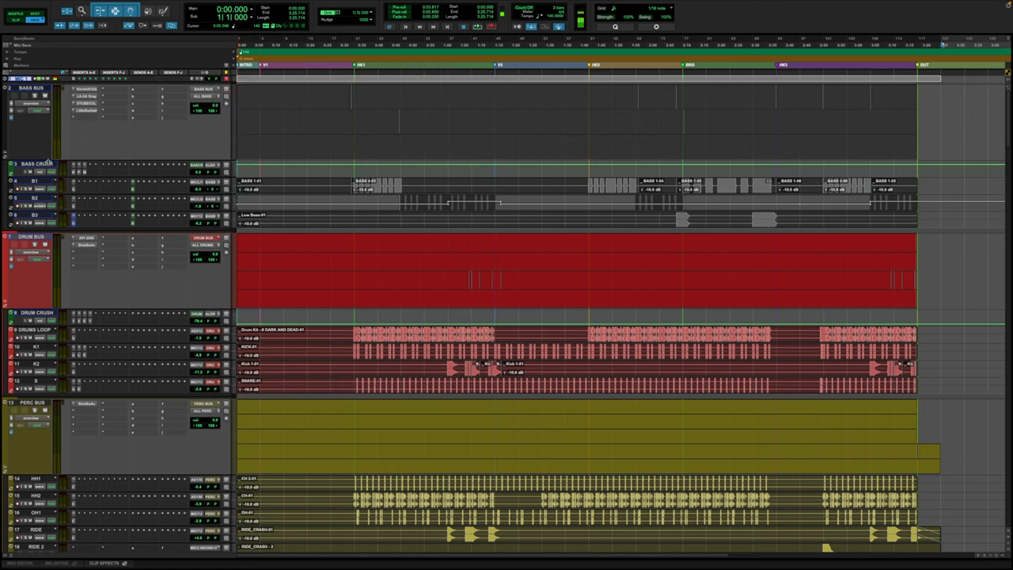
Select the BASS CRUSH track and inspect its Kirchhoff-EQ, PSP Saturator and MicroShift inserts
click(48, 162)
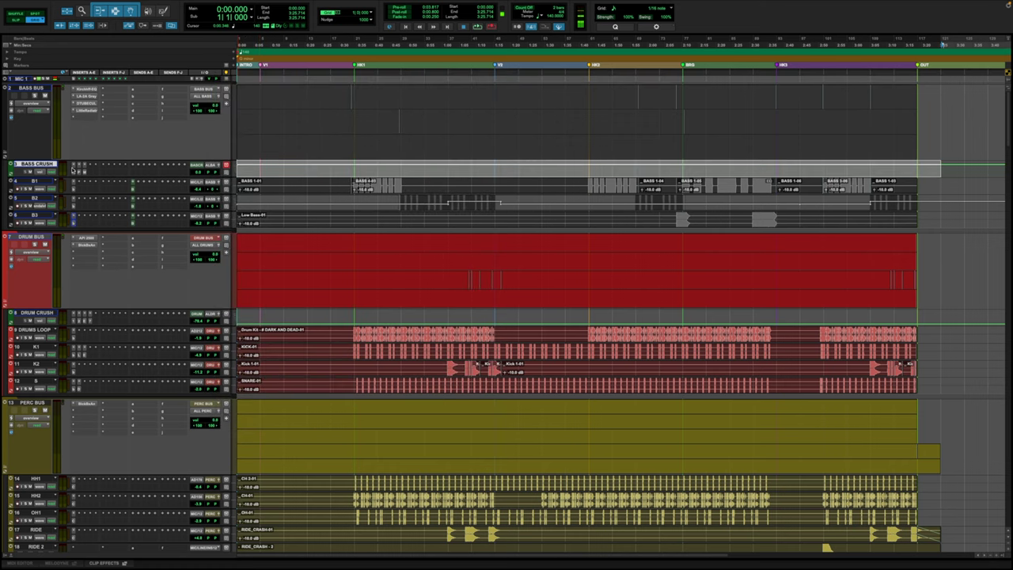
click(73, 169)
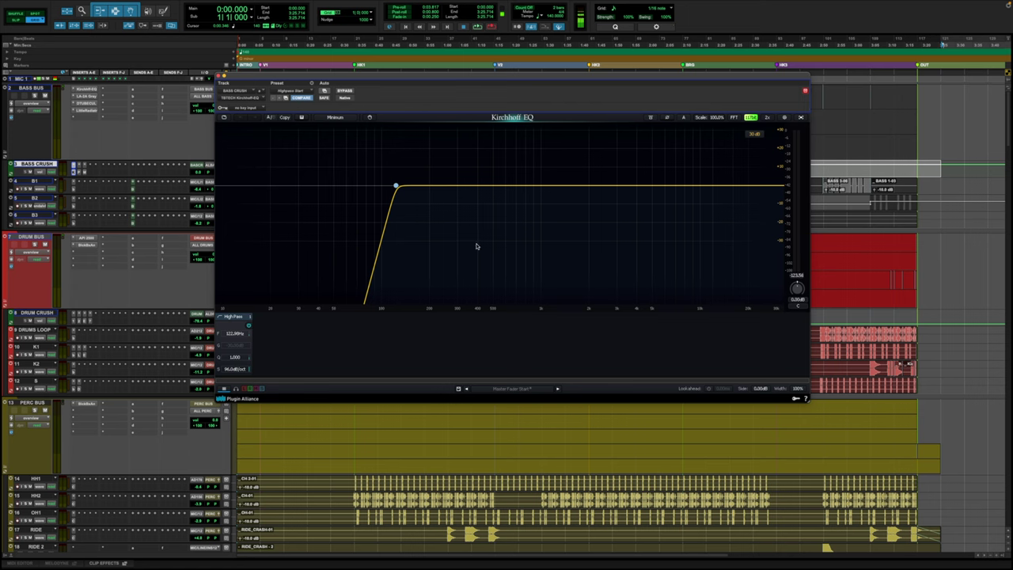
click(78, 169)
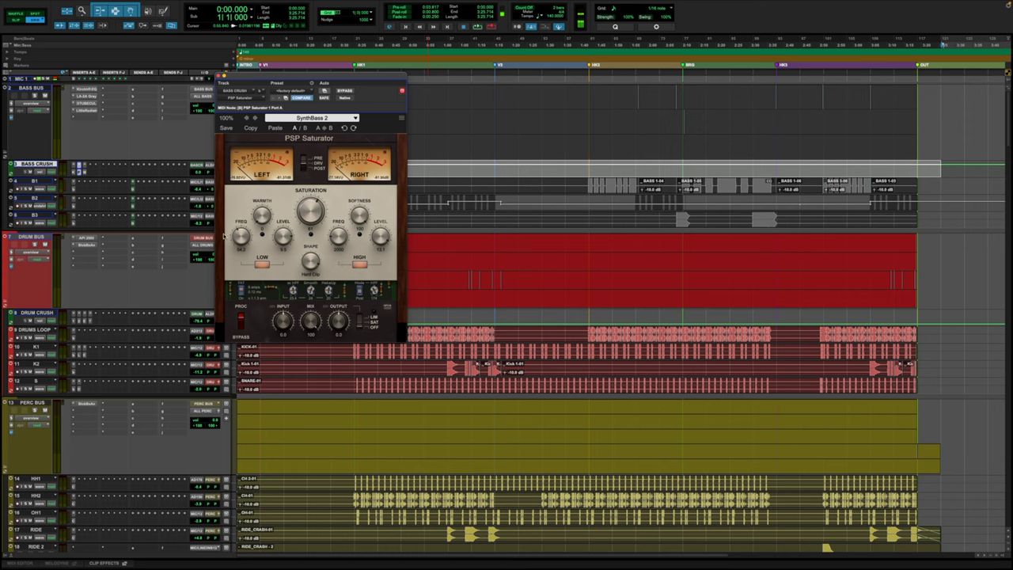
click(85, 170)
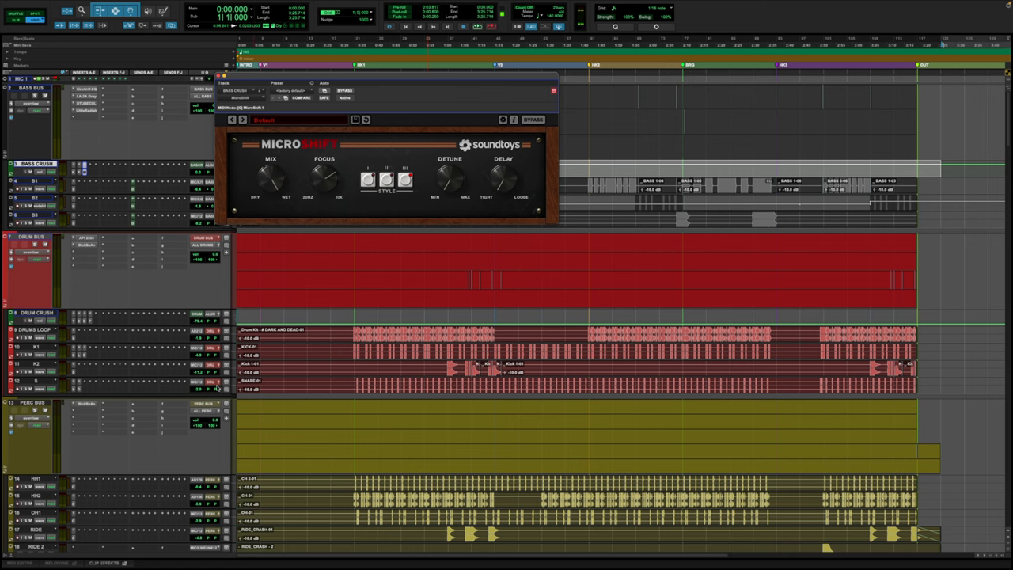
Inspect the BASS BUS insert chain: Kirchhoff-EQ, LA-2A Gray Compressor, Dist TUBE-CULTURE and Little Radiator
click(86, 89)
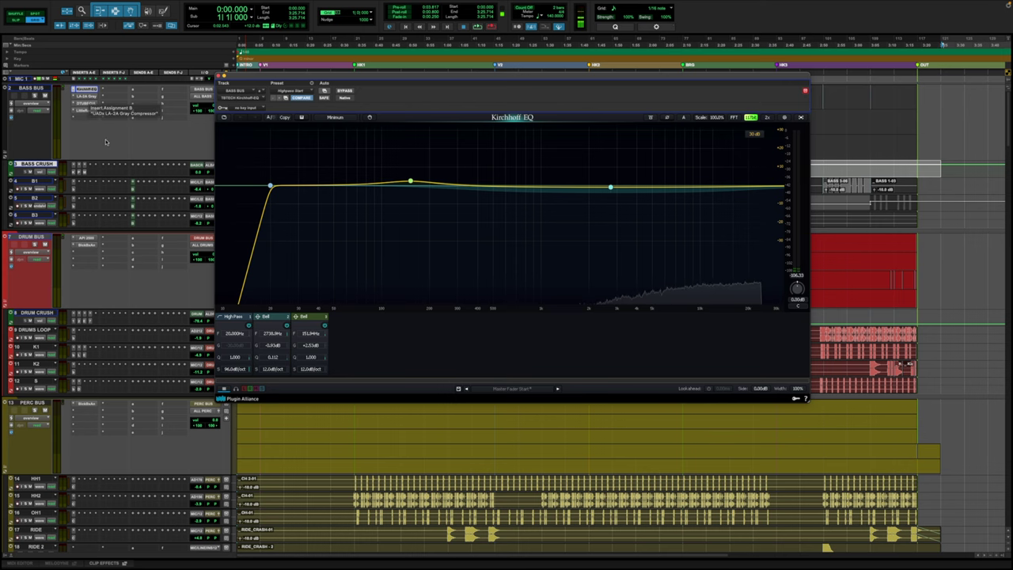
click(86, 96)
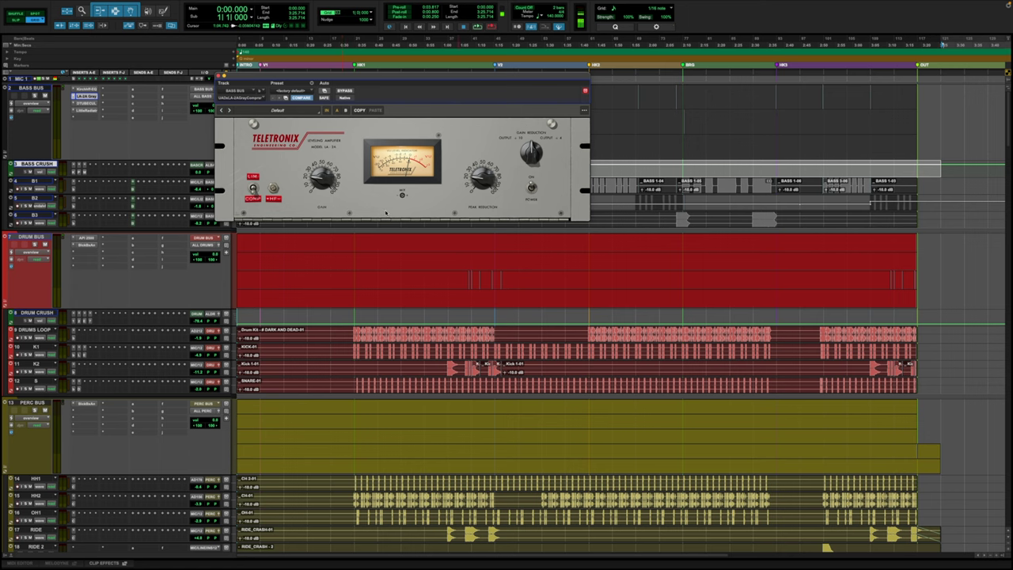
click(84, 103)
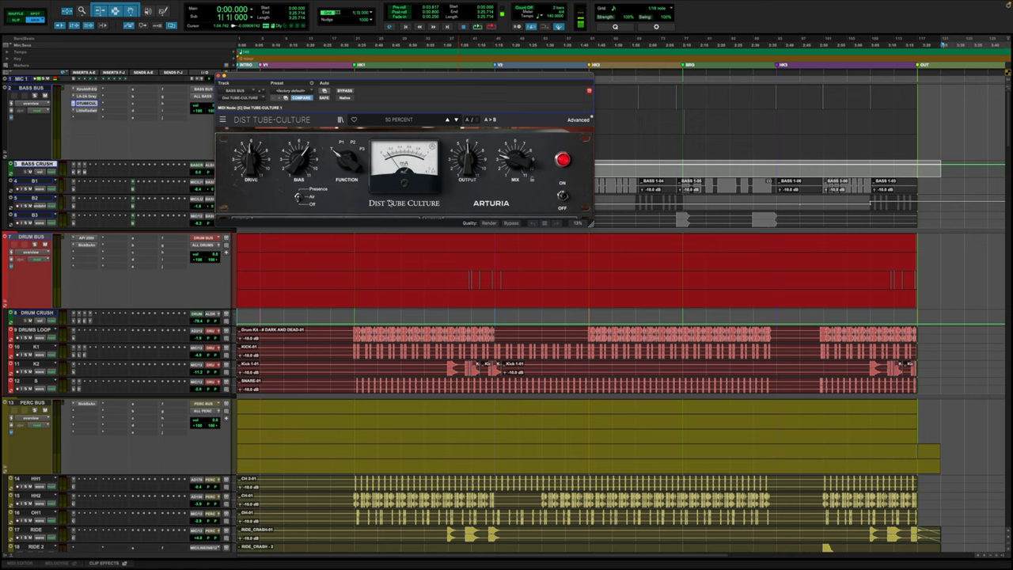
click(97, 111)
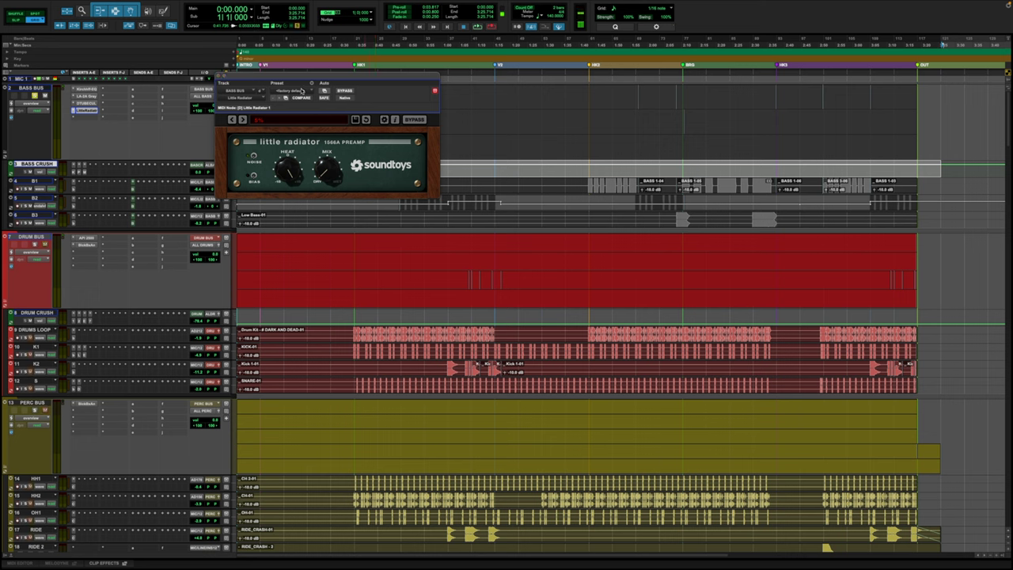
Audition the B1 clip at HK1 with the BASS BUS inserts bypassed and BASS CRUSH muted, comparing B1's SSL 4000 E bypassed and active
drag(301, 80, 518, 113)
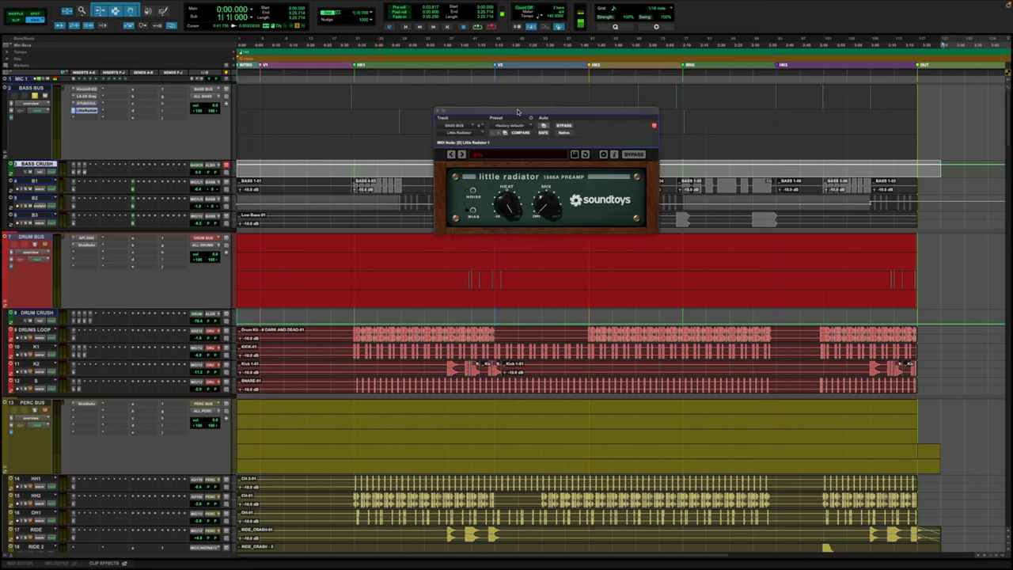
click(401, 184)
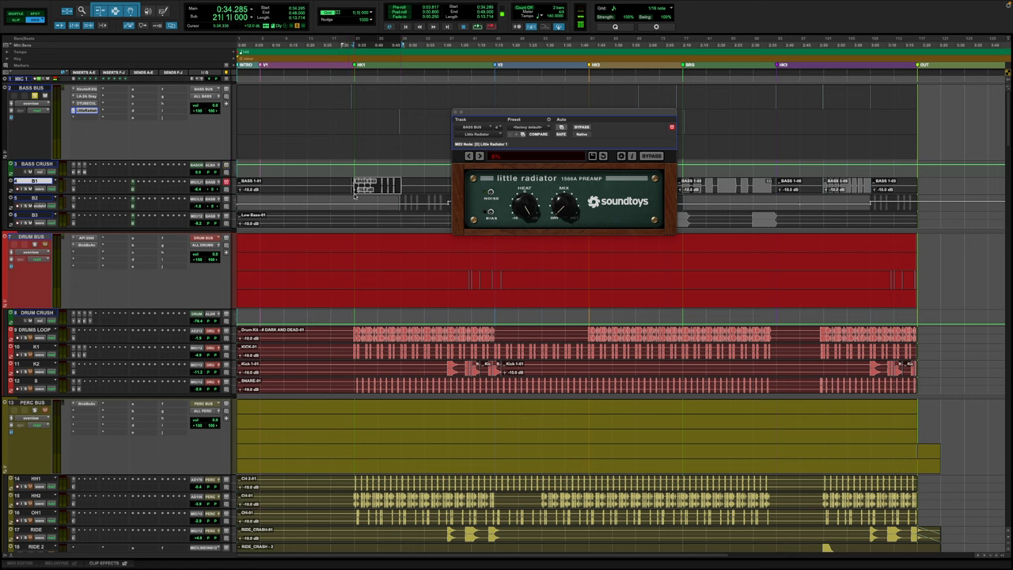
ctrl+click(82, 111)
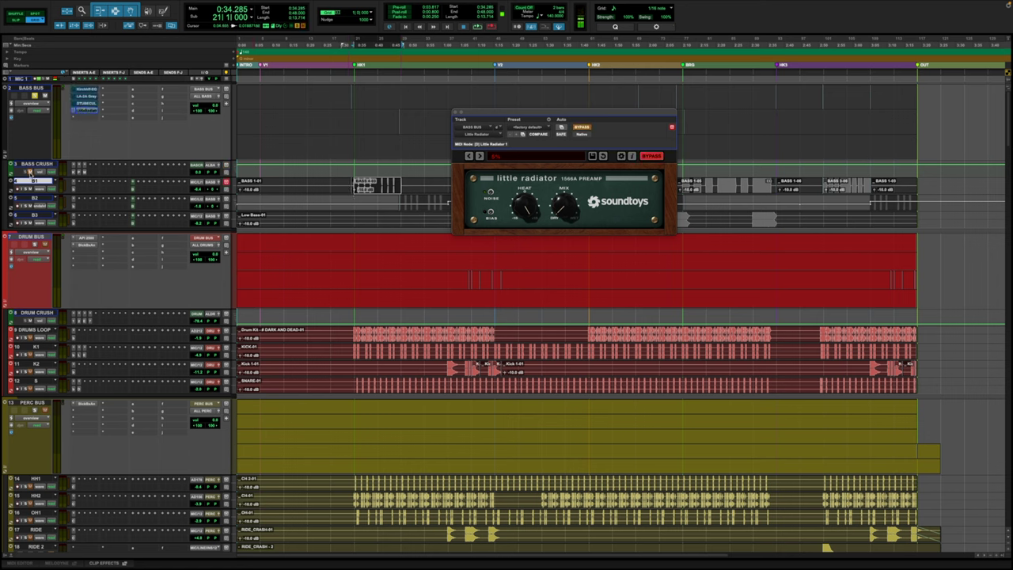
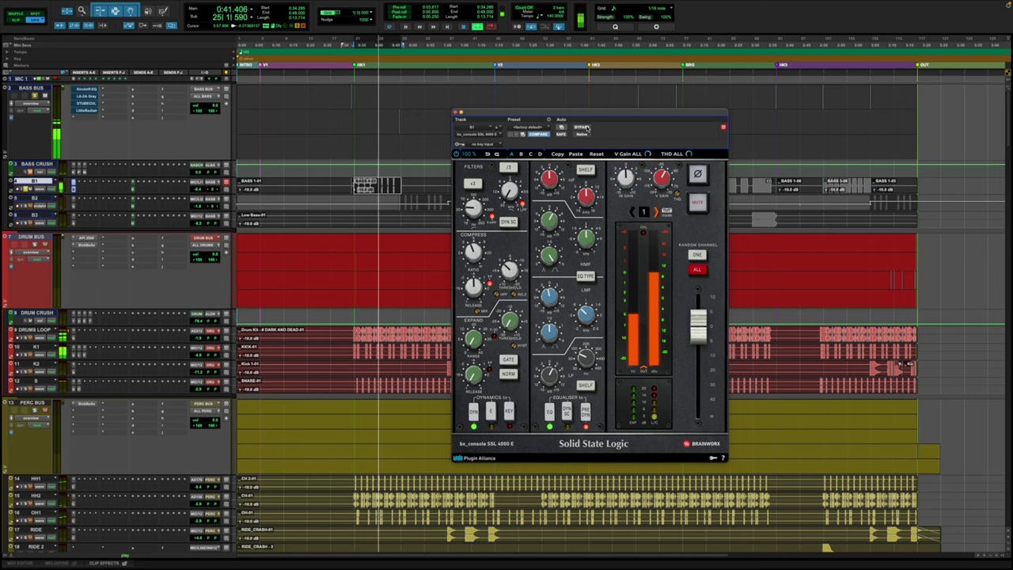
click(583, 127)
click(582, 127)
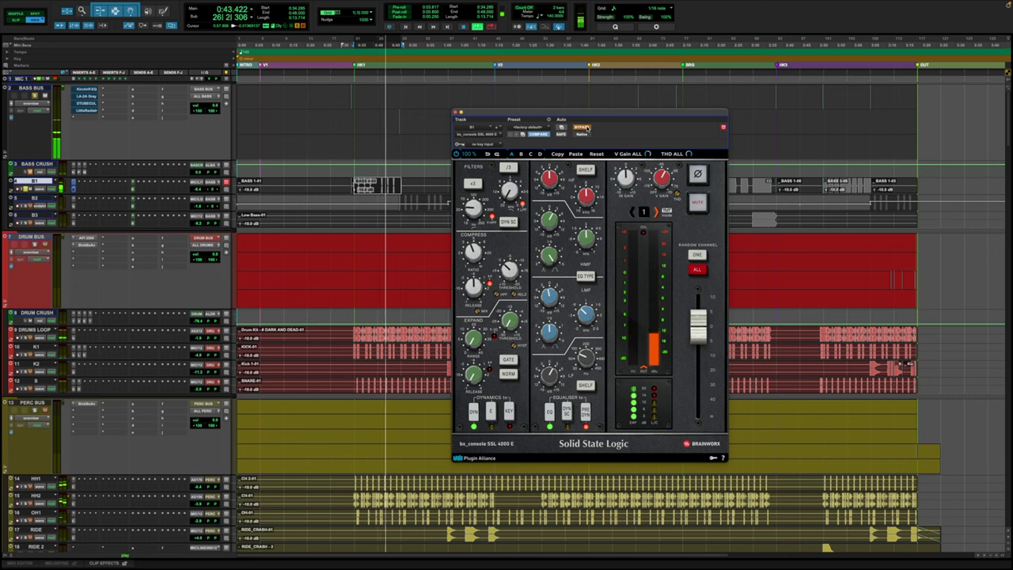
key(space)
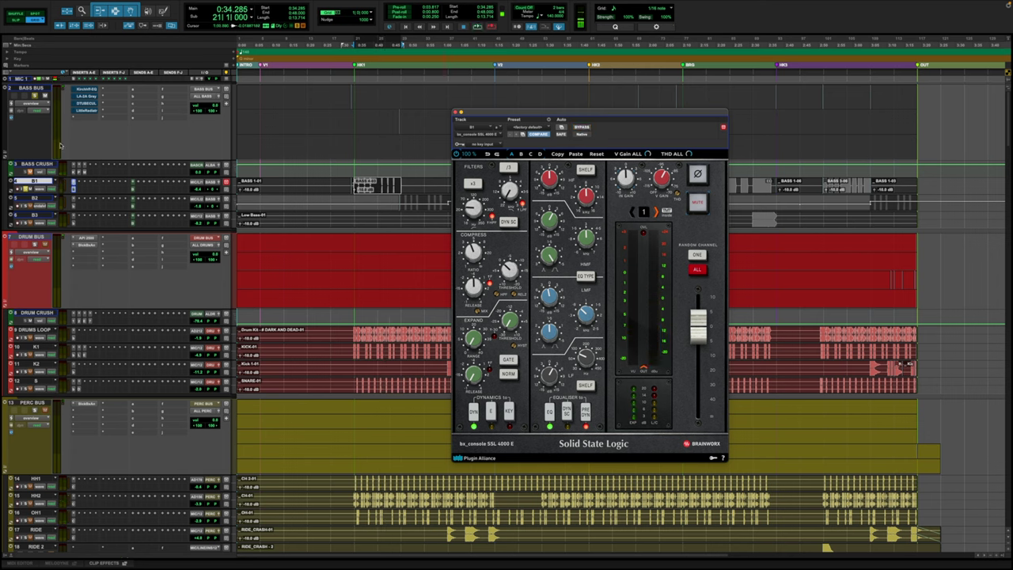
Select the B2 bass section just before V2 and bring up that track's SSL 4000 E channel strip
drag(521, 120, 515, 252)
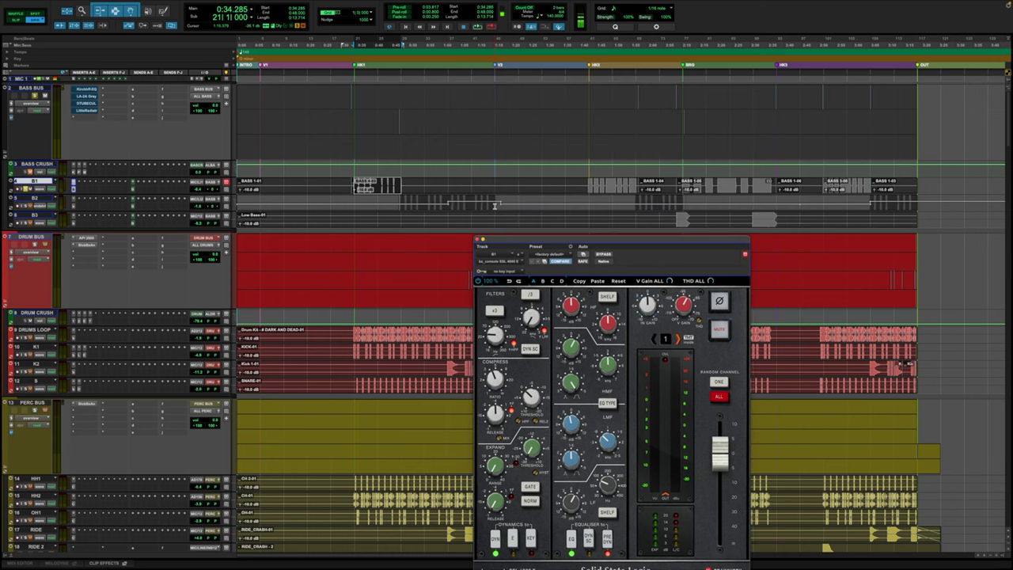
drag(495, 205, 406, 207)
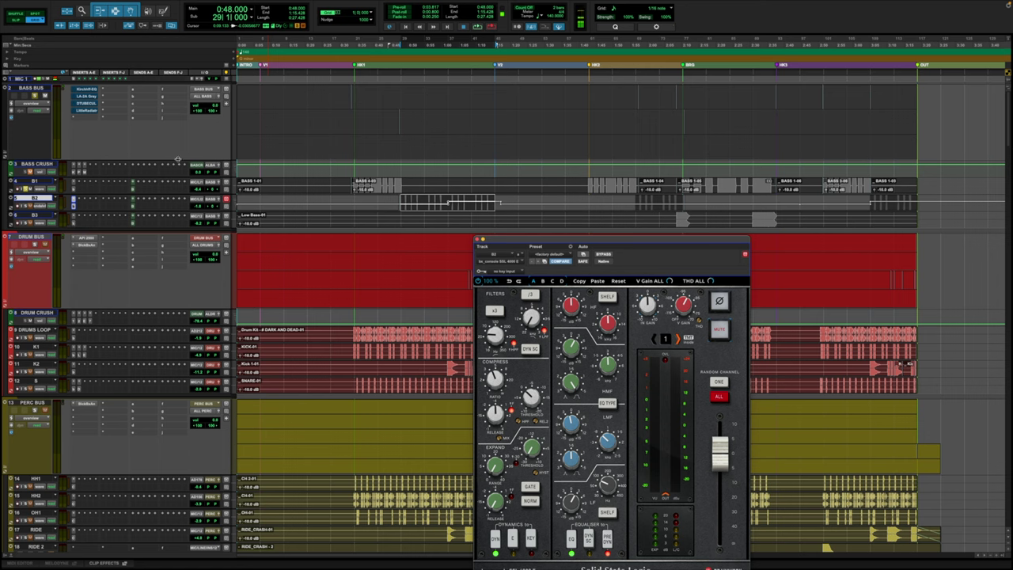
Audition the B1 clip at HK1 with the BASS BUS inserts active, and unmute BASS CRUSH to hear its effect
click(350, 185)
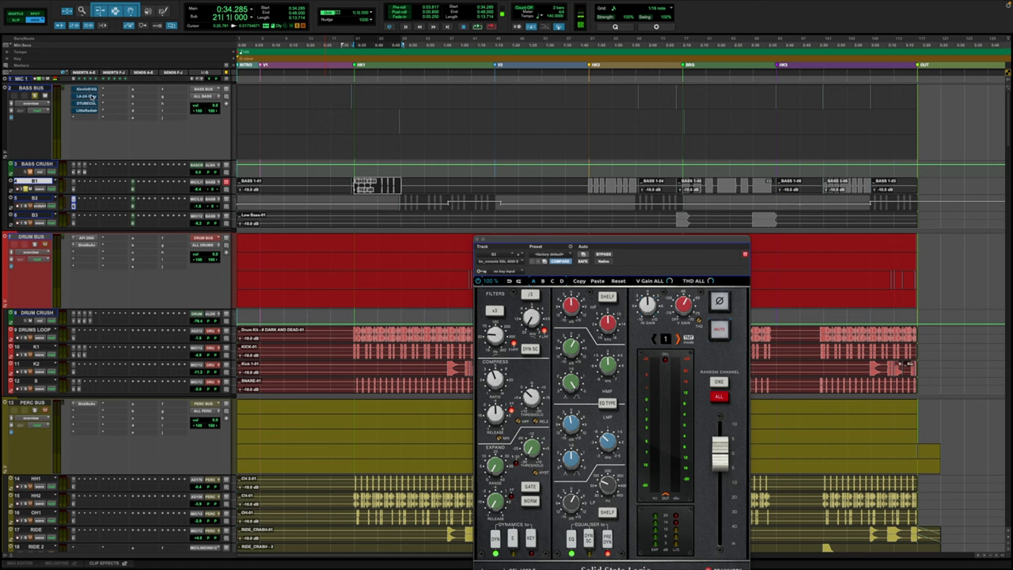
key(space)
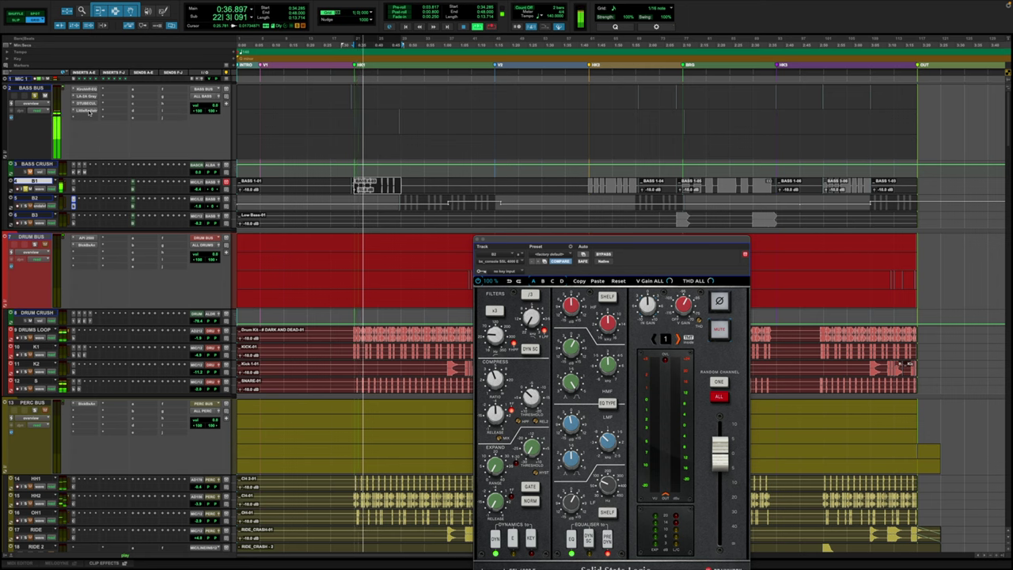
key(space)
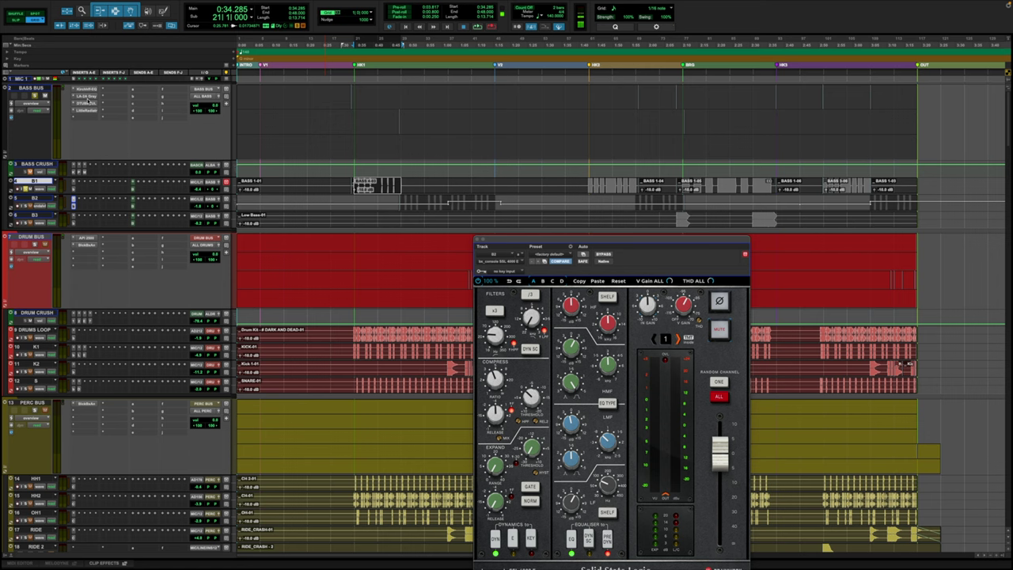
key(space)
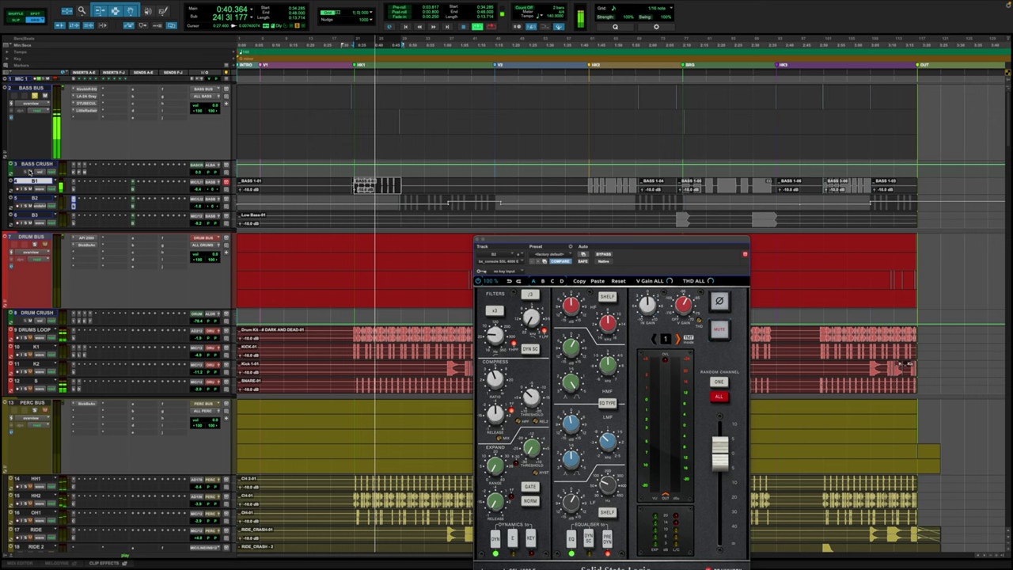
key(space)
key(ctrl+w)
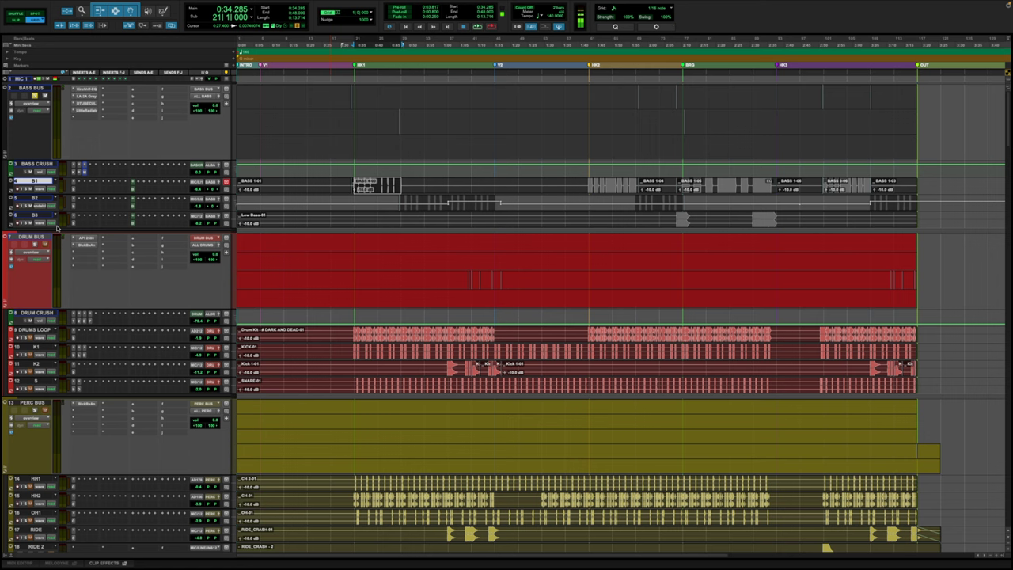
Play the DRUMS LOOP section from HK1 with the drums soloed, comparing the loop's SSL 4000 E bypassed and active
click(36, 328)
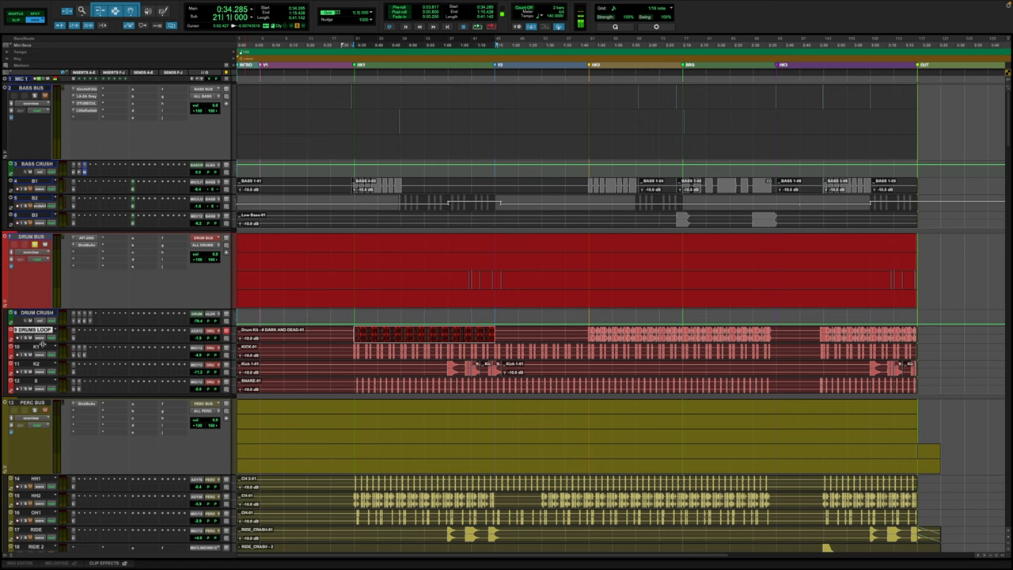
key(space)
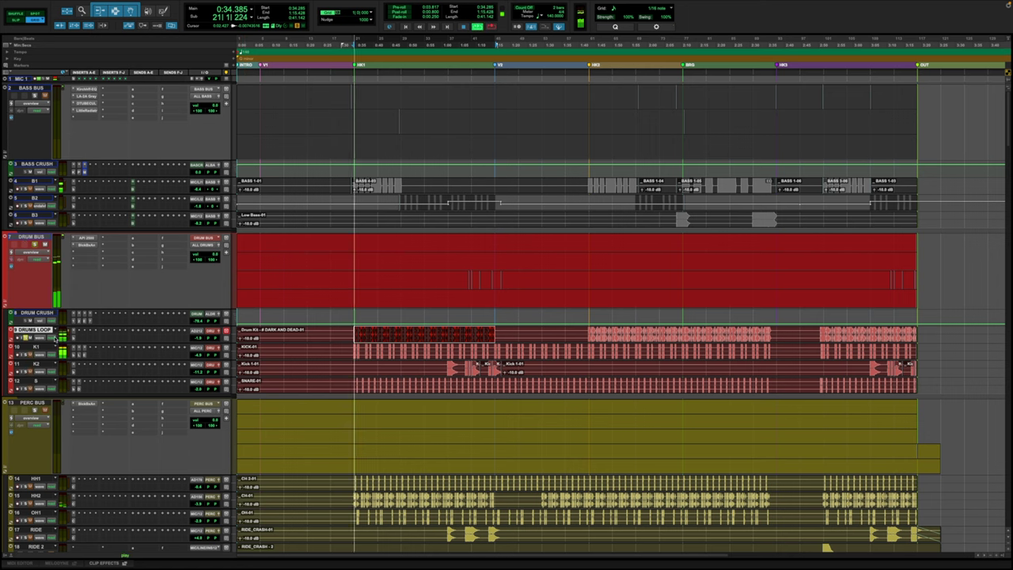
click(73, 336)
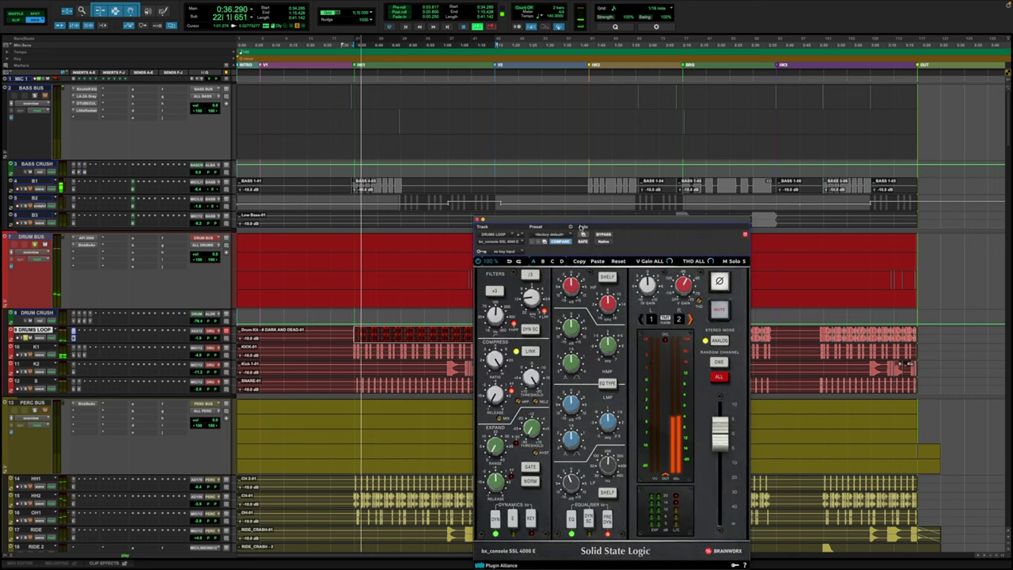
click(603, 235)
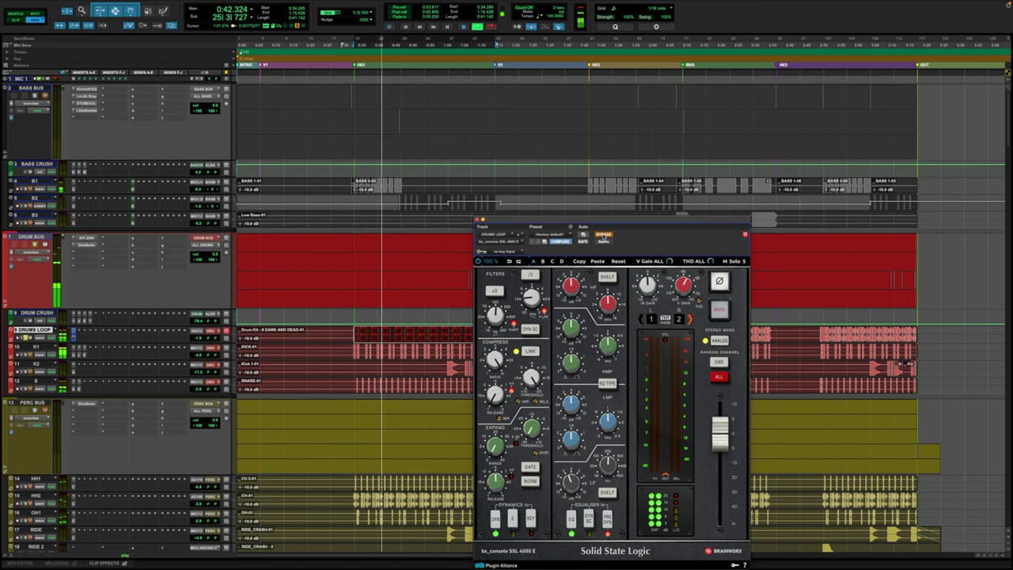
click(603, 235)
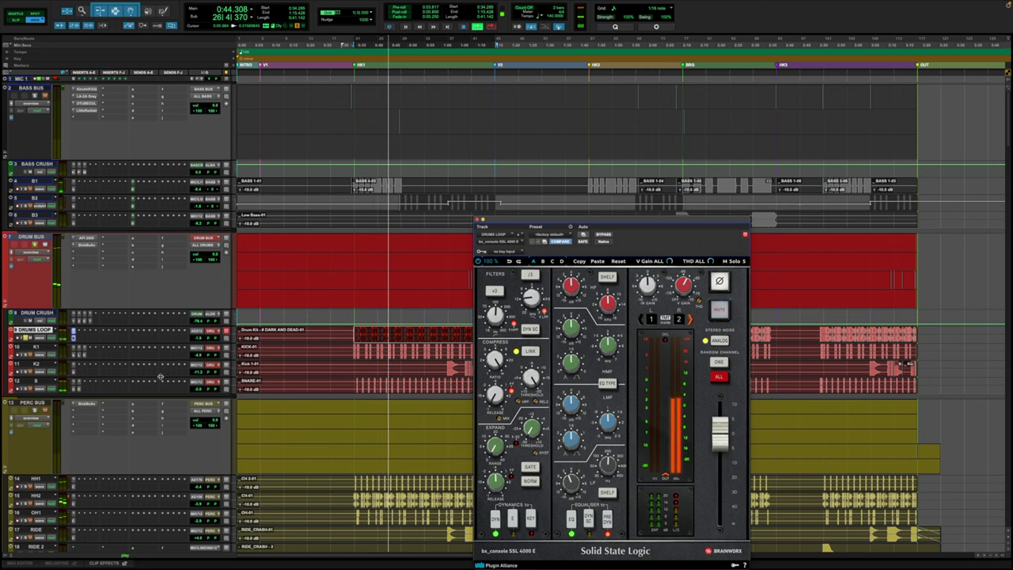
Bring up the SSL 4000 E on K1 and compare it bypassed and active while the drums play
click(73, 347)
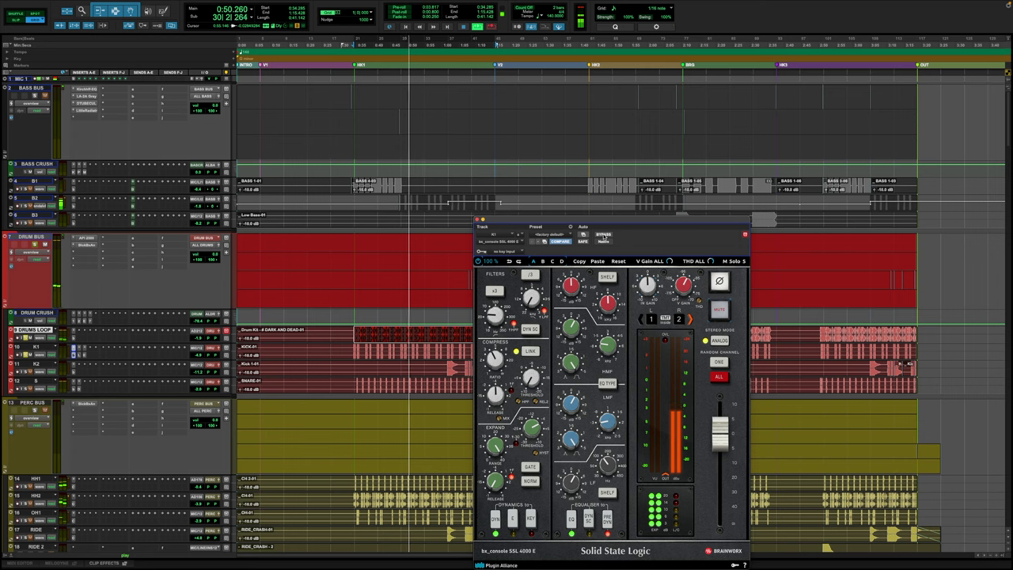
click(604, 236)
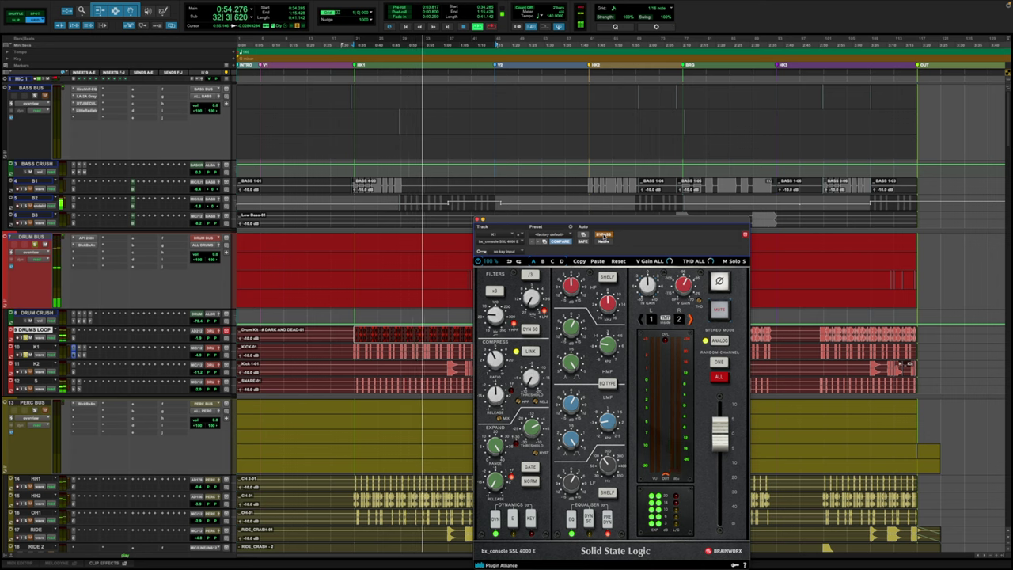
click(604, 236)
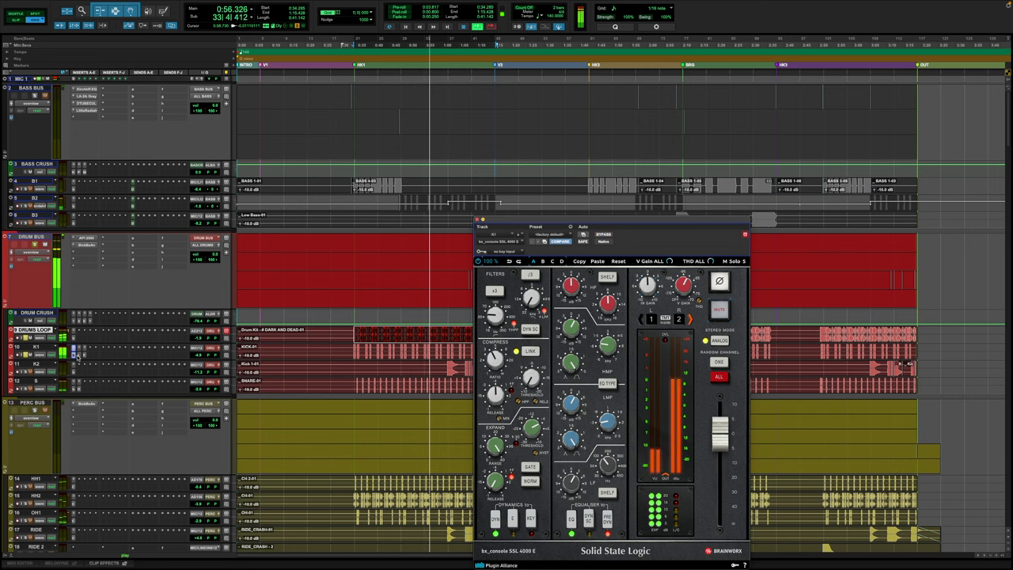
Bring up K1's Lo-Fi insert and compare the kick with it bypassed and active during playback
click(516, 234)
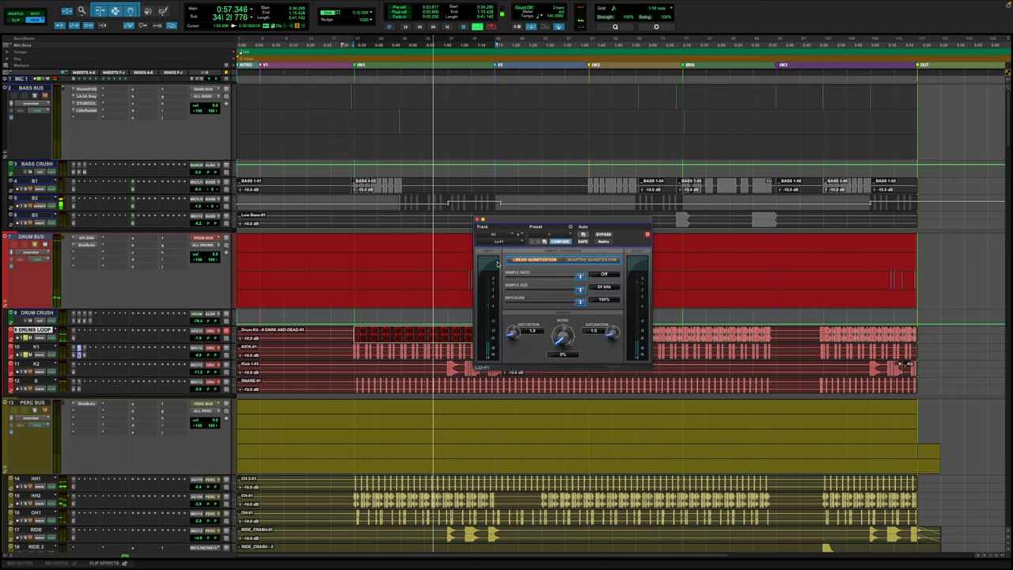
click(603, 235)
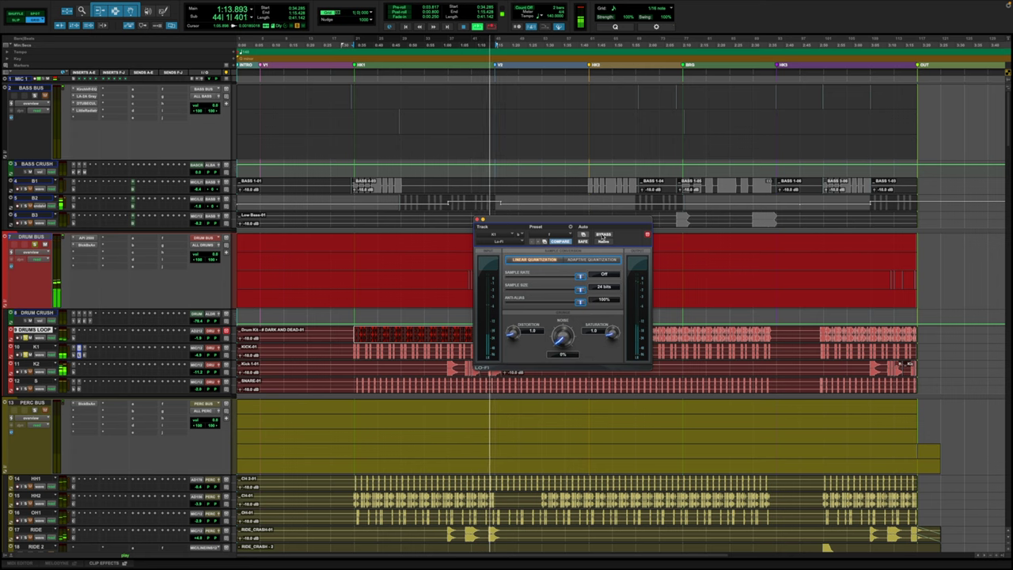
click(604, 234)
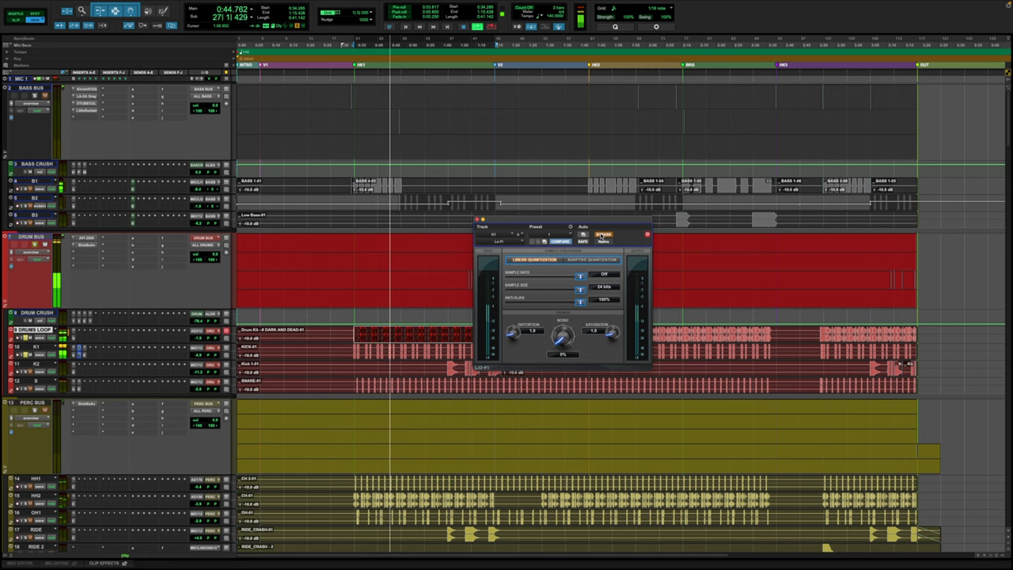
click(602, 235)
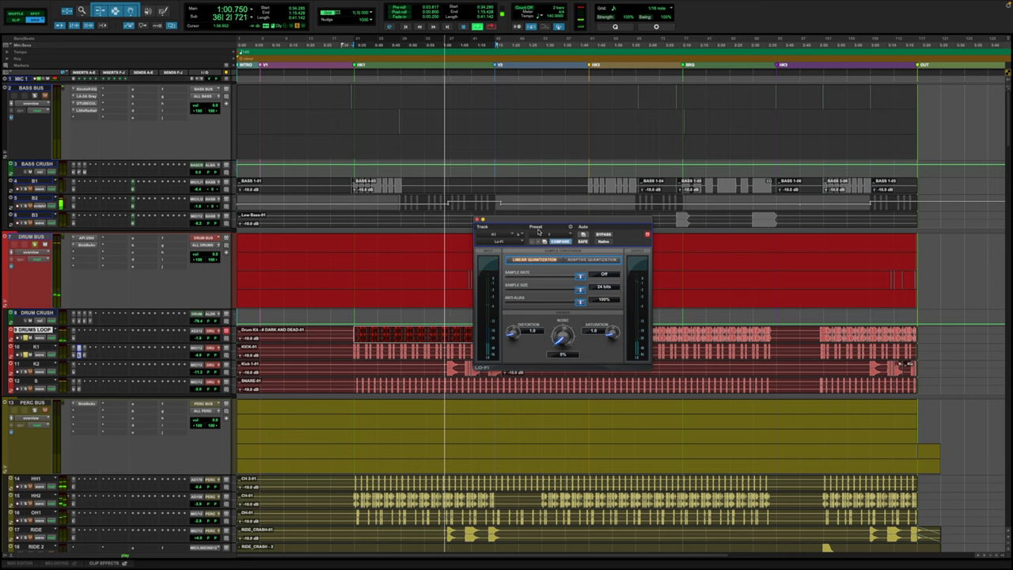
Audition K1's Pultec EQP-1A equalizer, comparing the kick with it bypassed and active
click(83, 349)
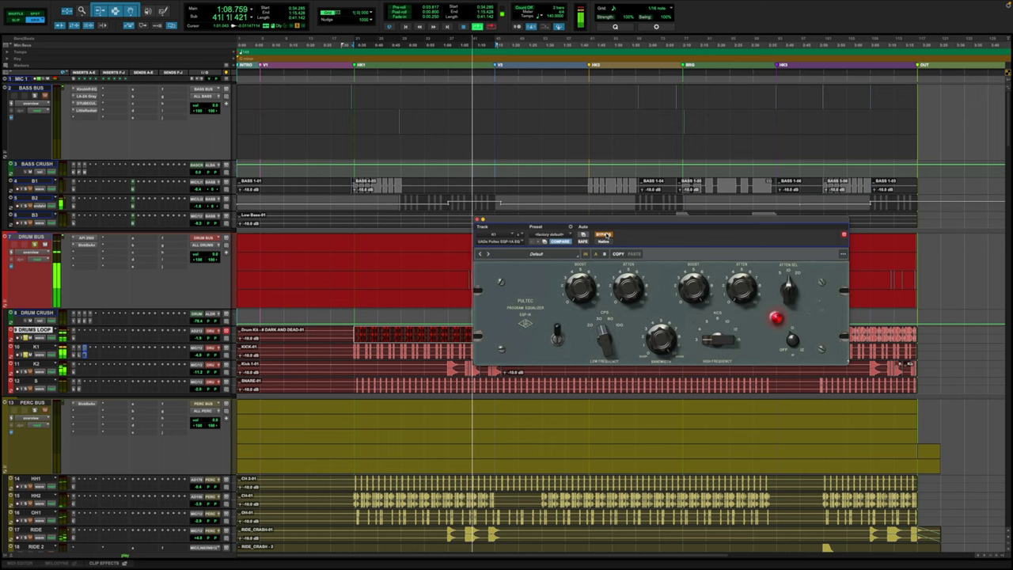
click(604, 235)
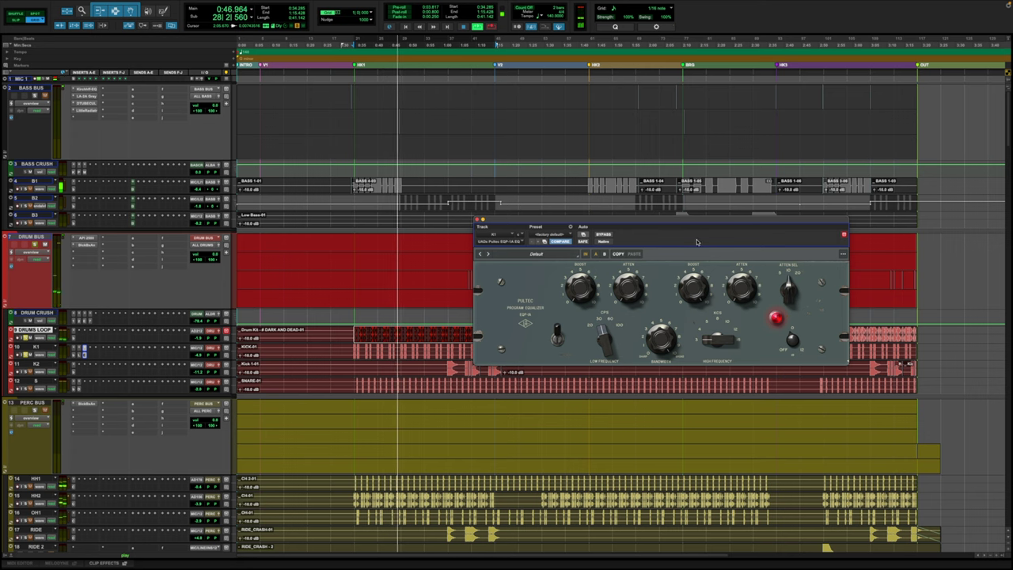
click(605, 236)
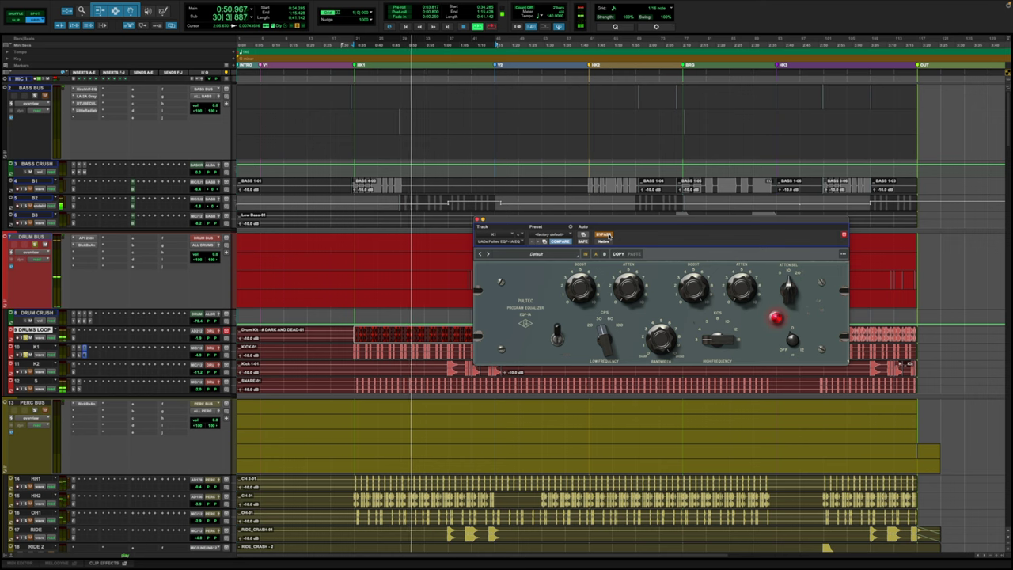
click(605, 235)
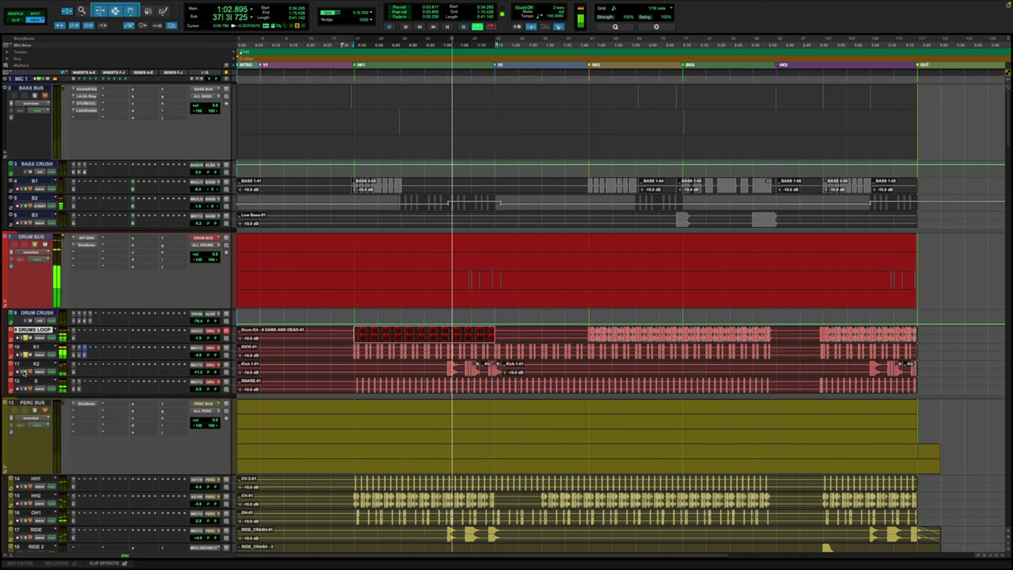
Review the SSL 4000 E and D-Verb on snare track S, toggling the D-Verb's bypass during playback
click(73, 373)
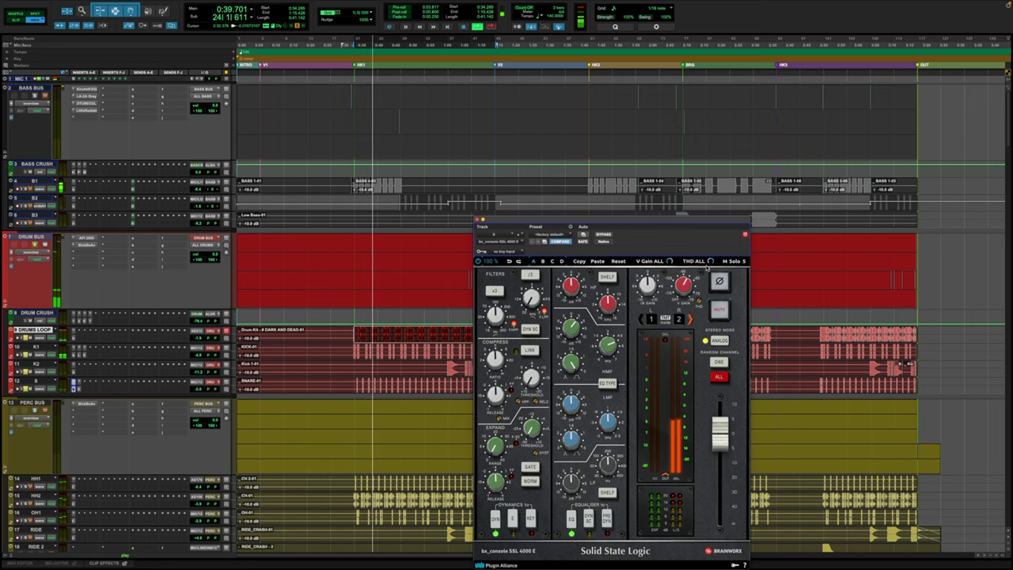
click(77, 388)
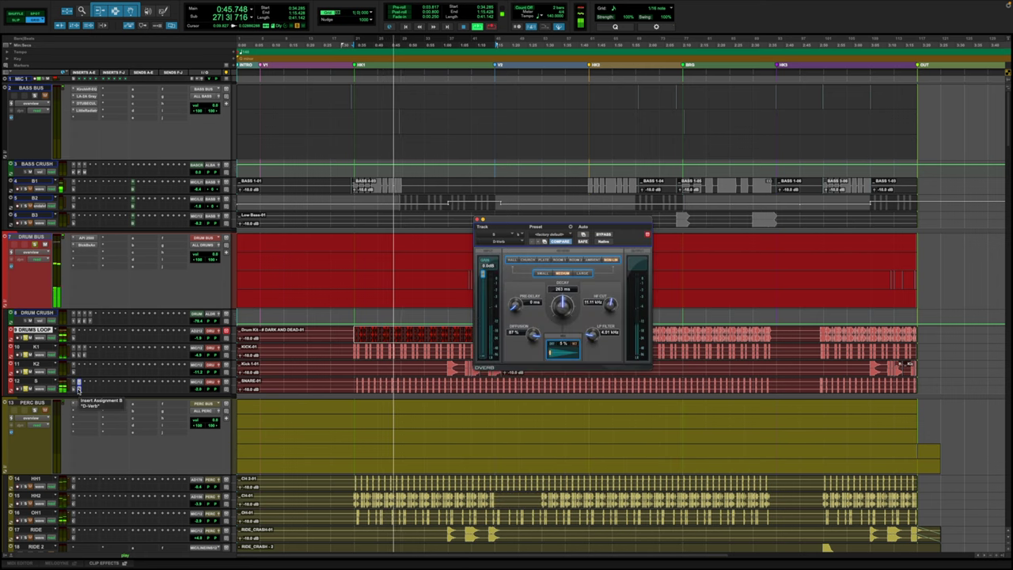
click(603, 235)
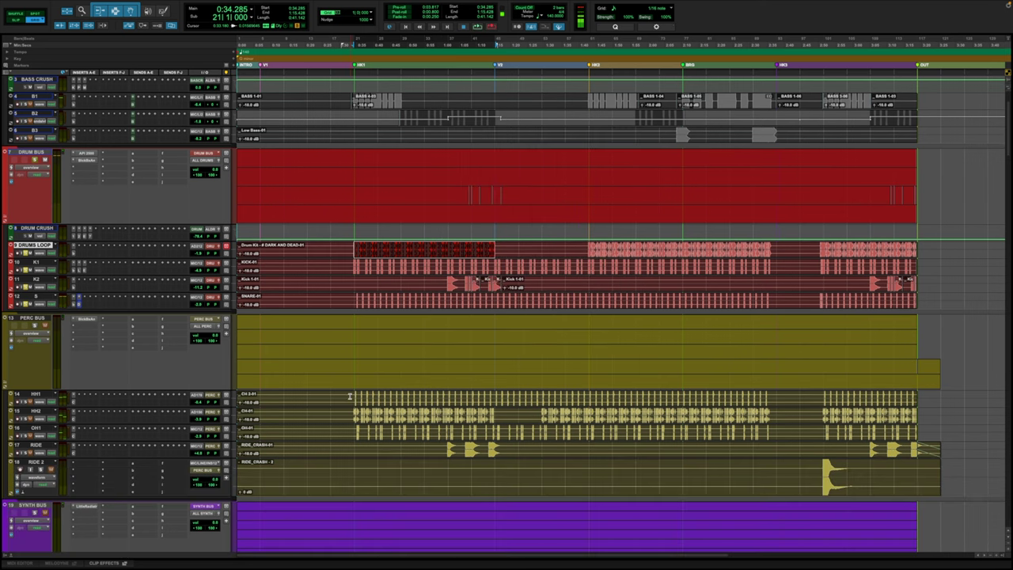
Select the HH1 section from HK1 to V2 and play it with the PERC BUS soloed and OH1's Channel Strip shown
drag(350, 395, 481, 403)
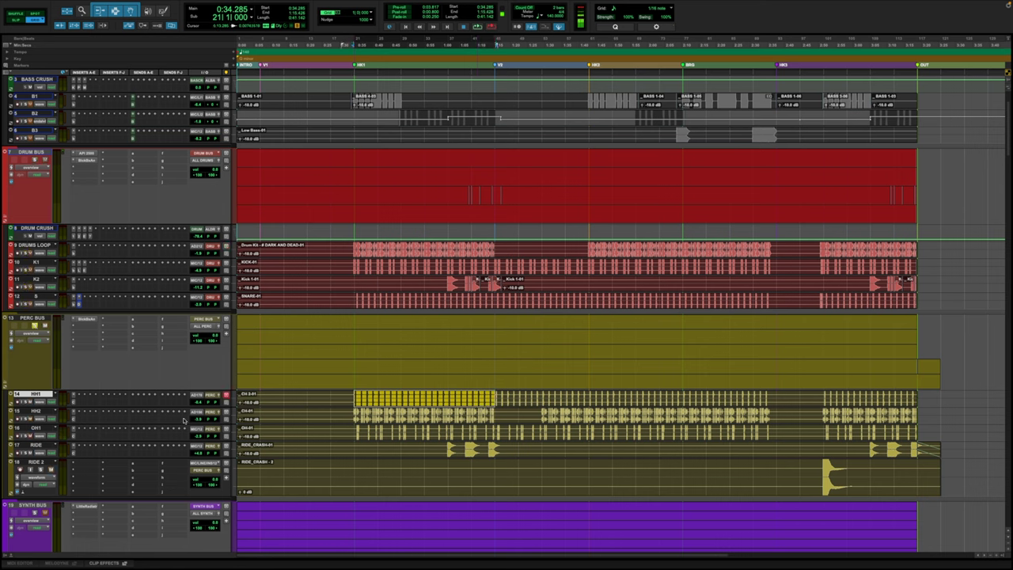
click(74, 398)
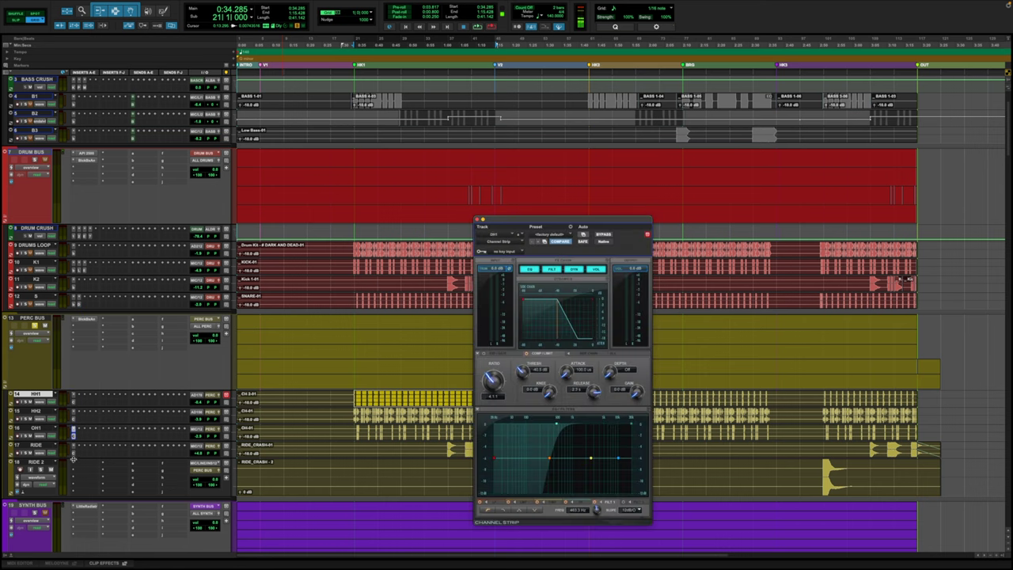
key(space)
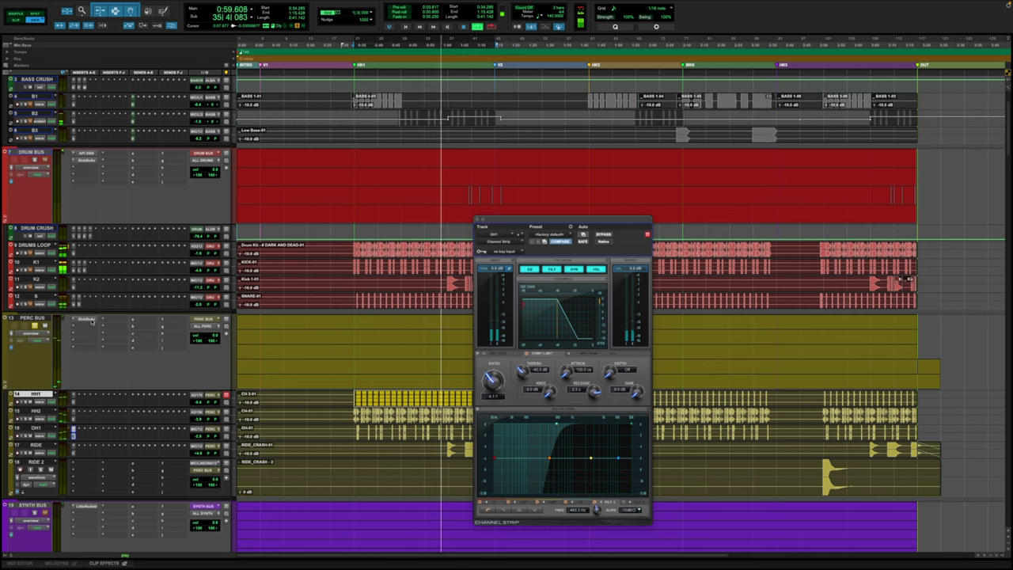
Bring up the Black Box HG-2 on PERC BUS, compare it bypassed and active, and stop playback
click(90, 320)
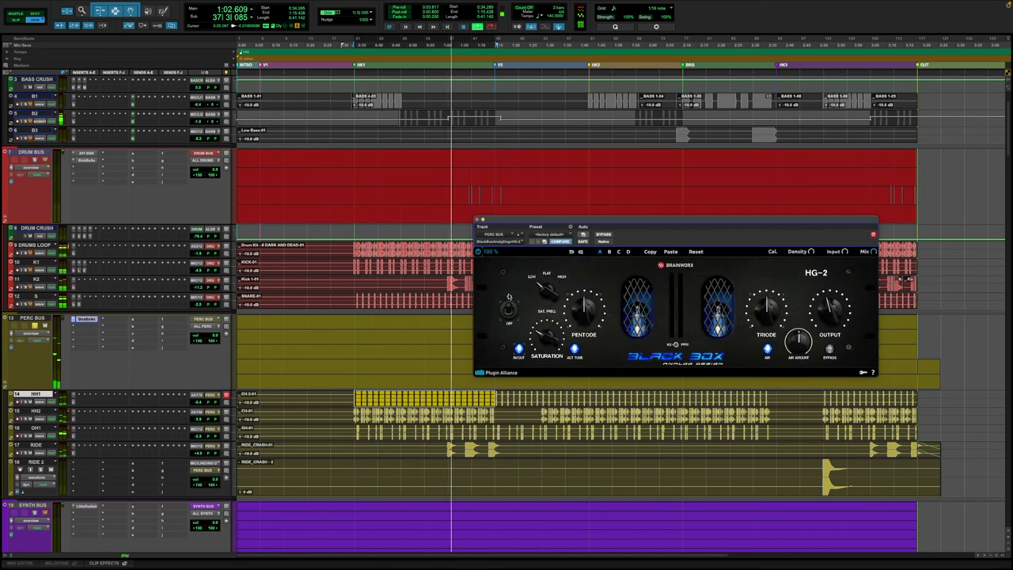
click(599, 234)
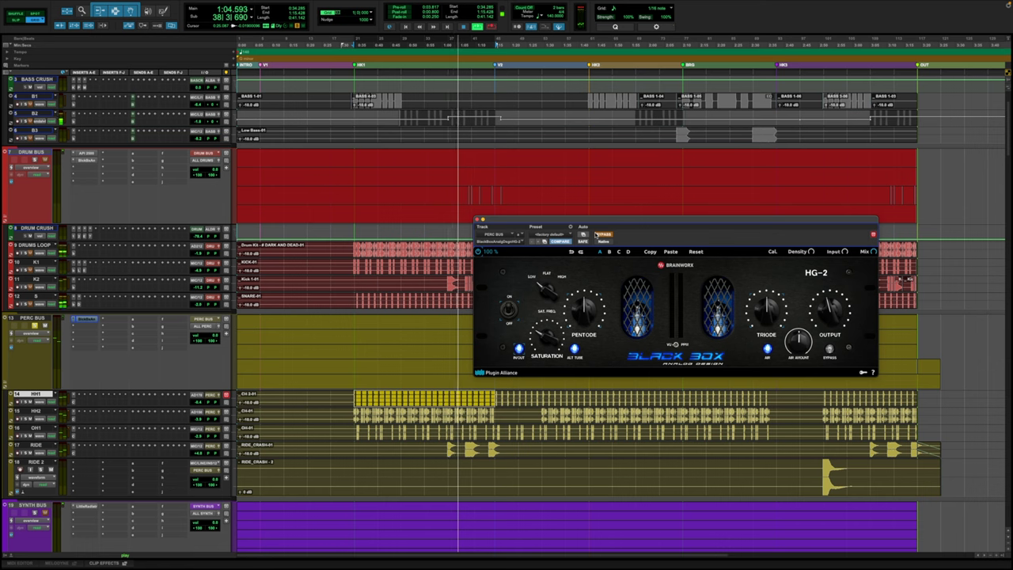
click(599, 235)
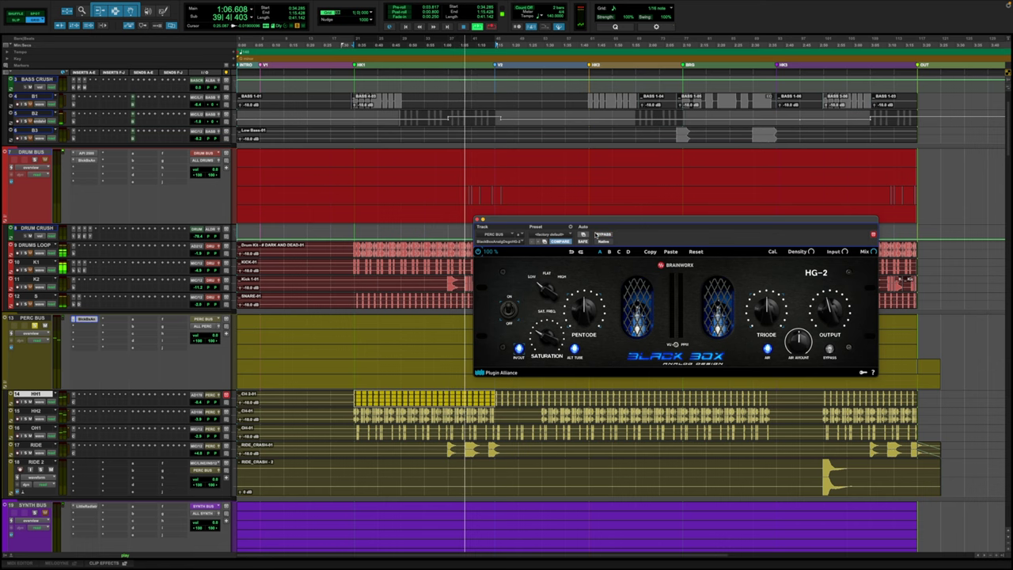
key(space)
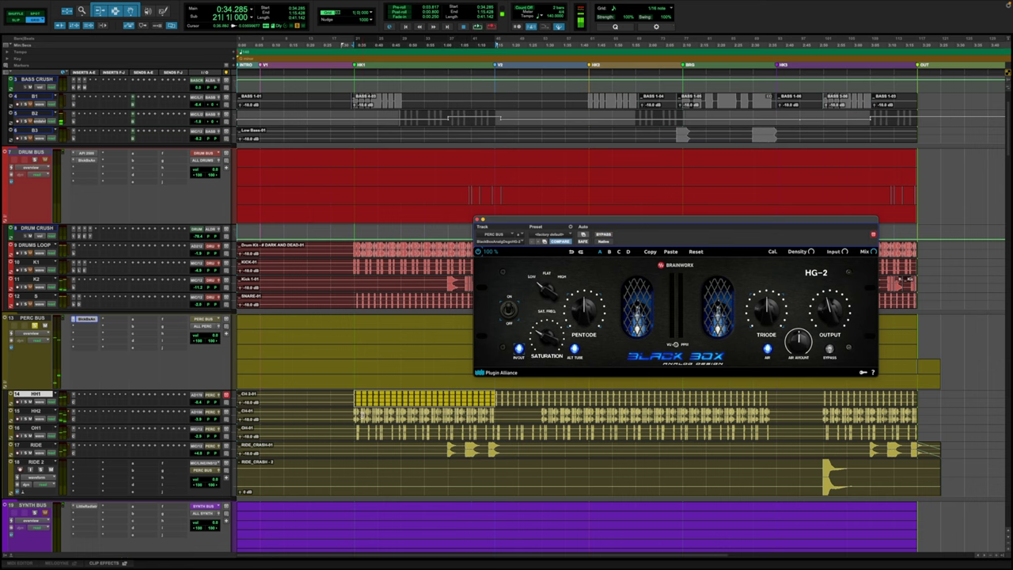
Select the HK1 section across both the HH1 and HH2 hi-hat tracks
drag(354, 398, 480, 403)
shift+click(494, 410)
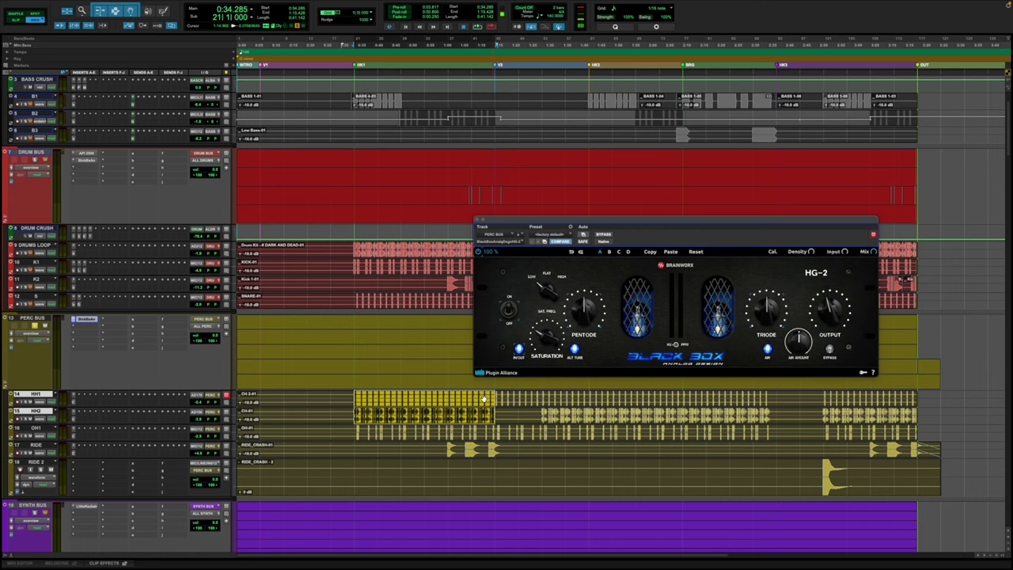
Move the Black Box HG-2 window clear of the synth tracks and select the SPARK2, GRIT and JUNO clips just before V2
scroll(396, 364, down, 5)
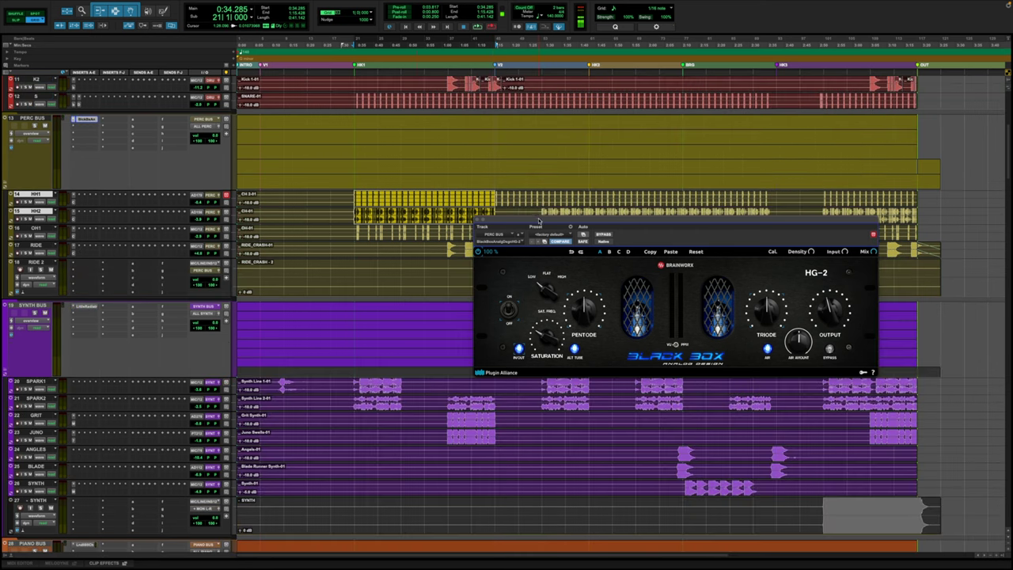
drag(537, 220, 556, 105)
scroll(460, 349, down, 1)
scroll(469, 334, down, 2)
click(470, 334)
scroll(117, 328, up, 2)
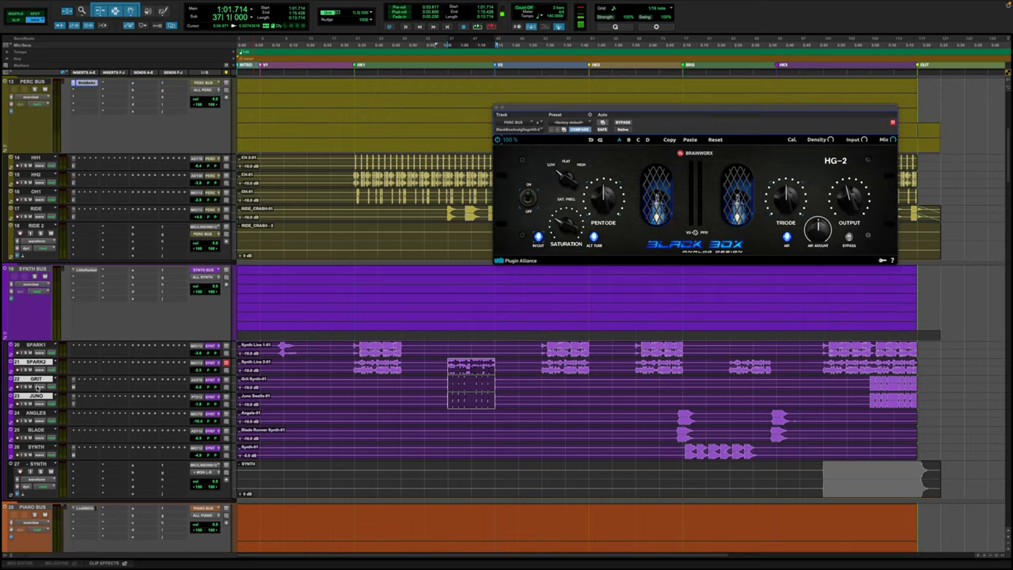
Play the selected synth section with GRIT and JUNO soloed, reviewing GRIT's MicroShift and JUNO's EQ3 7-Band
key(space)
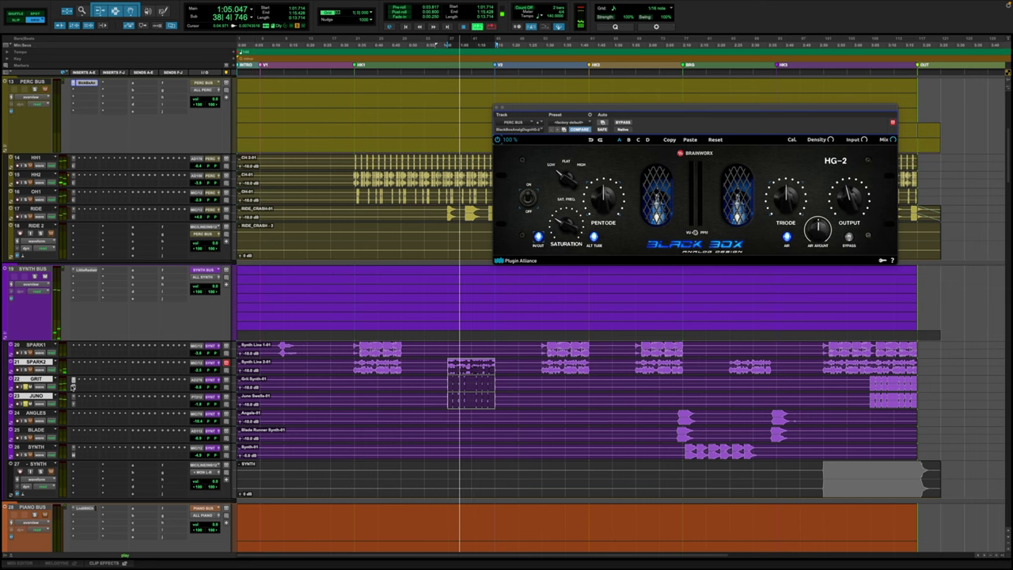
click(127, 381)
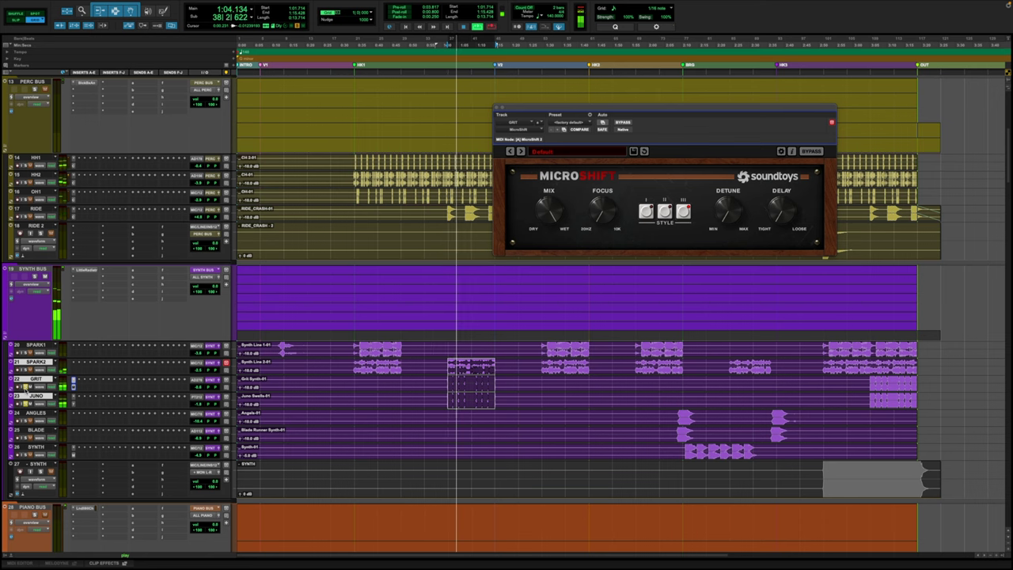
click(74, 406)
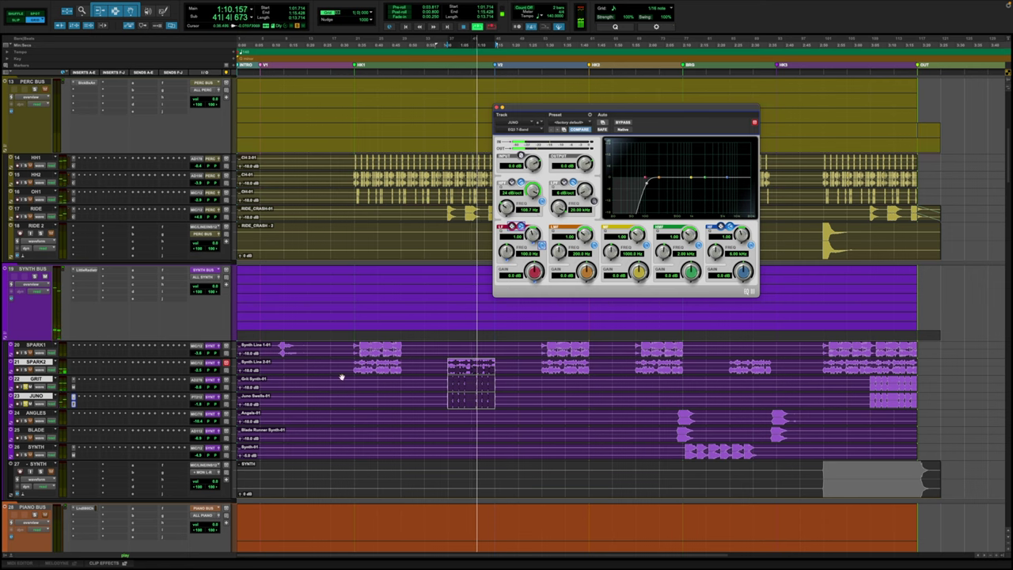
Select the SYNTH track's clip after the BRG marker and audition it with its MicroShift shown
drag(682, 448, 768, 452)
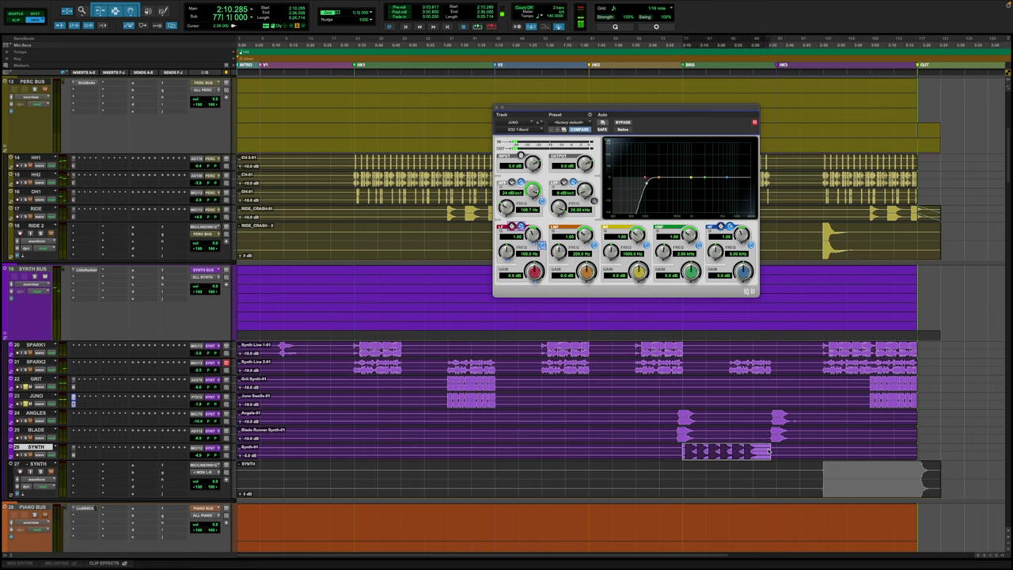
click(53, 458)
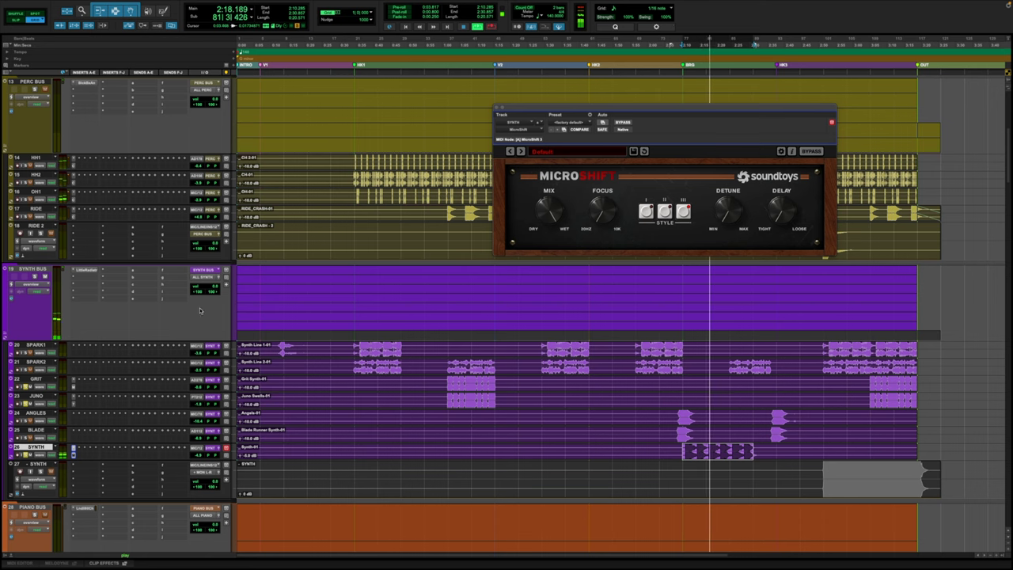
key(space)
Bring up SYNTH BUS's Little Radiator and play the SPARK2, GRIT and JUNO section before V2, comparing it bypassed and active
click(86, 271)
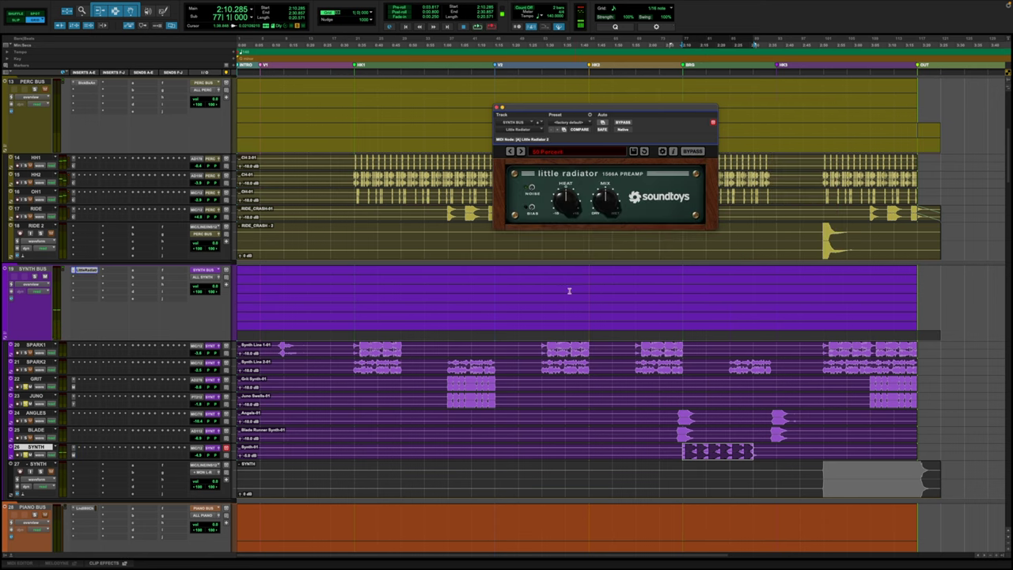
click(471, 380)
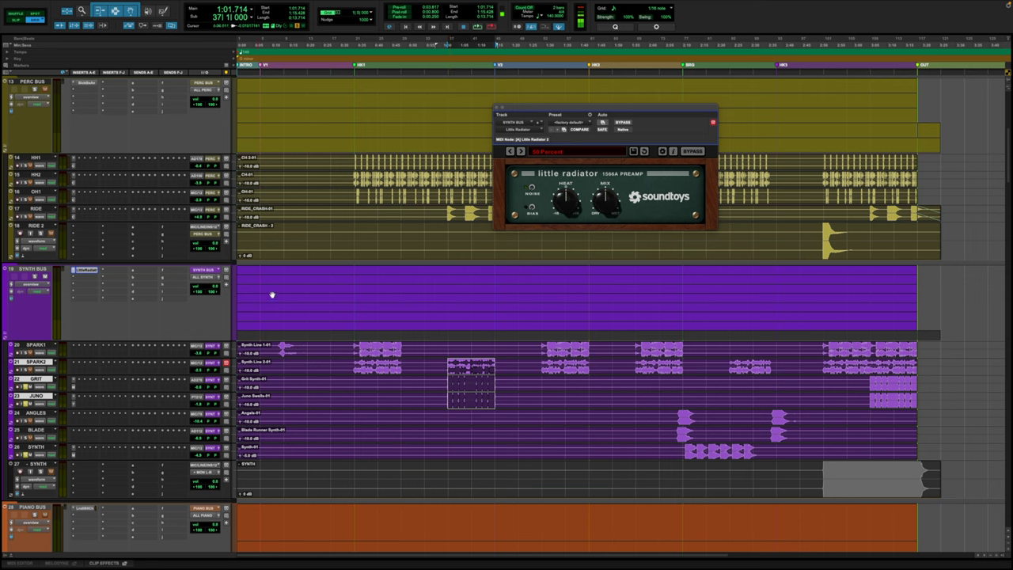
key(space)
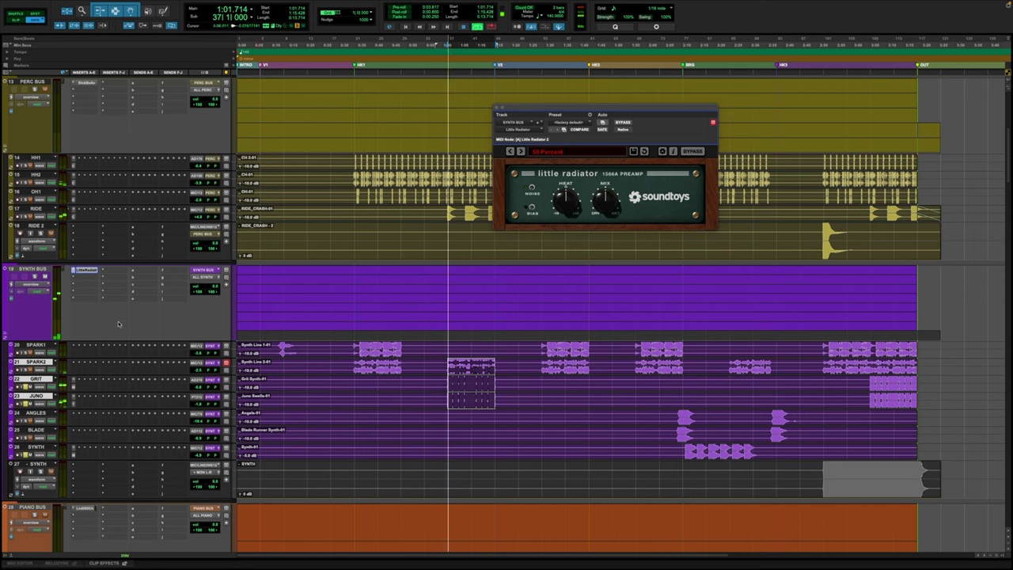
click(624, 123)
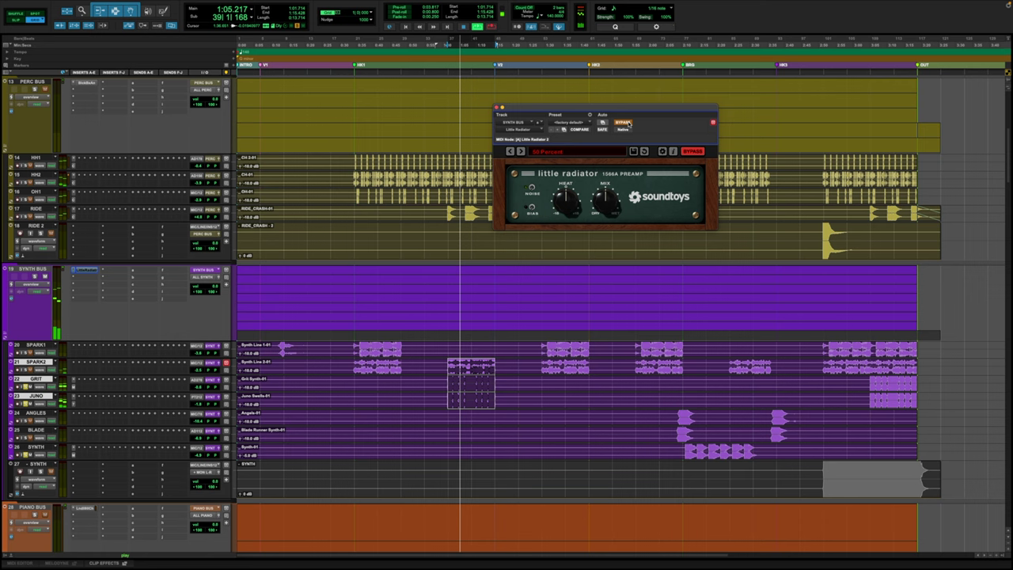
click(625, 123)
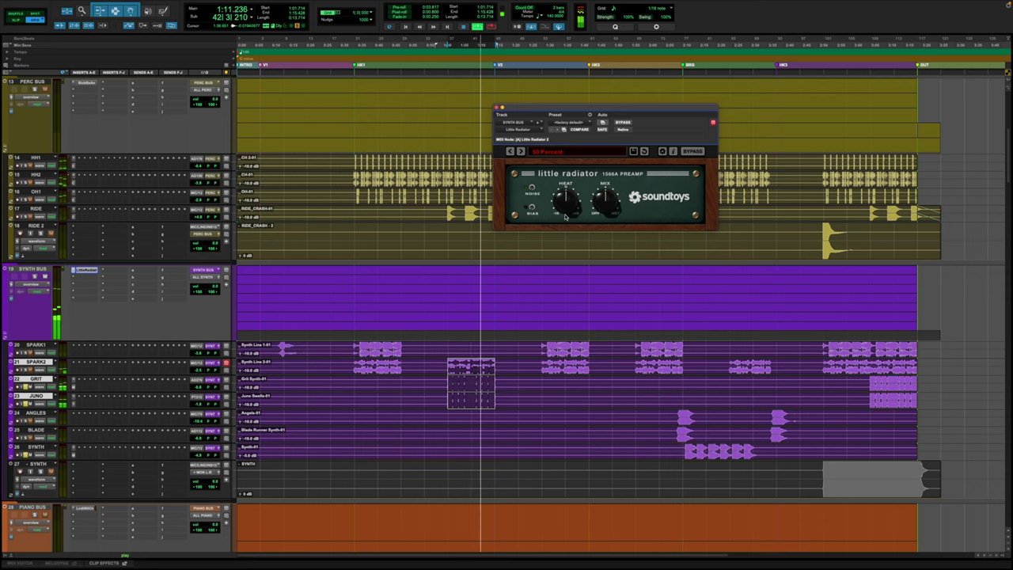
click(699, 150)
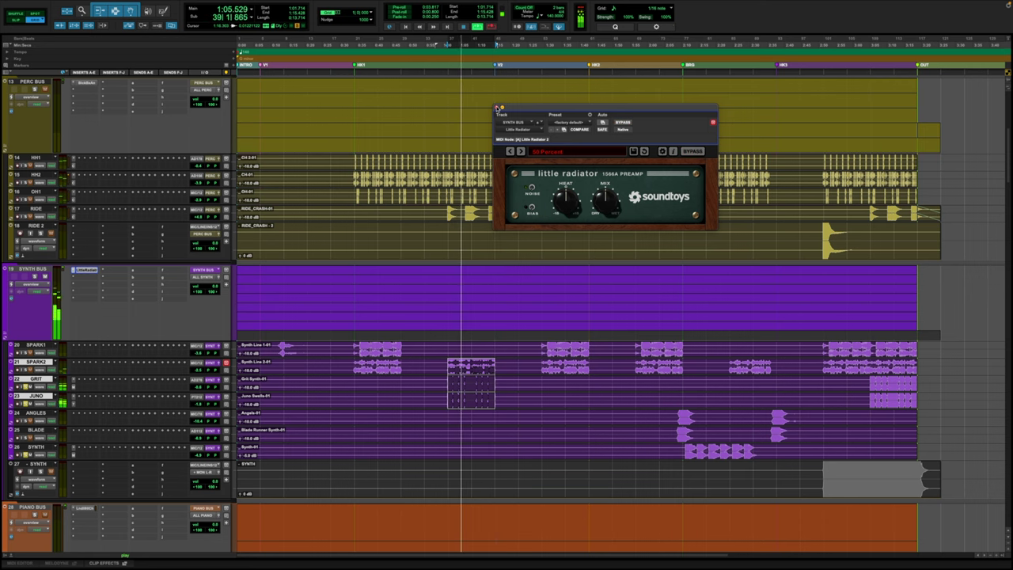
Put away Little Radiator and audition the piano section before V2 through PIANO BUS's Lindell 80 Channel, comparing it bypassed and active
click(497, 107)
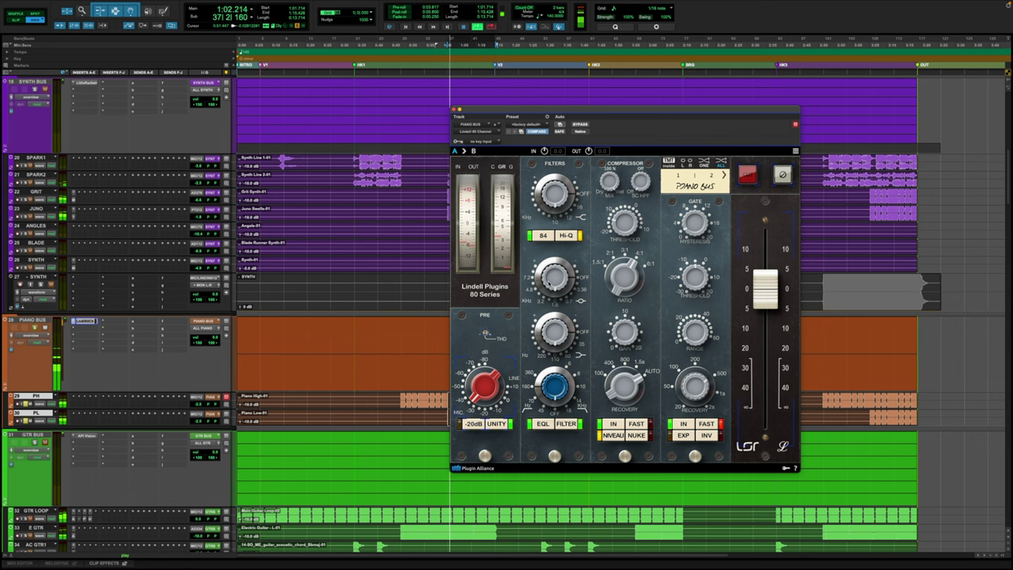
click(582, 124)
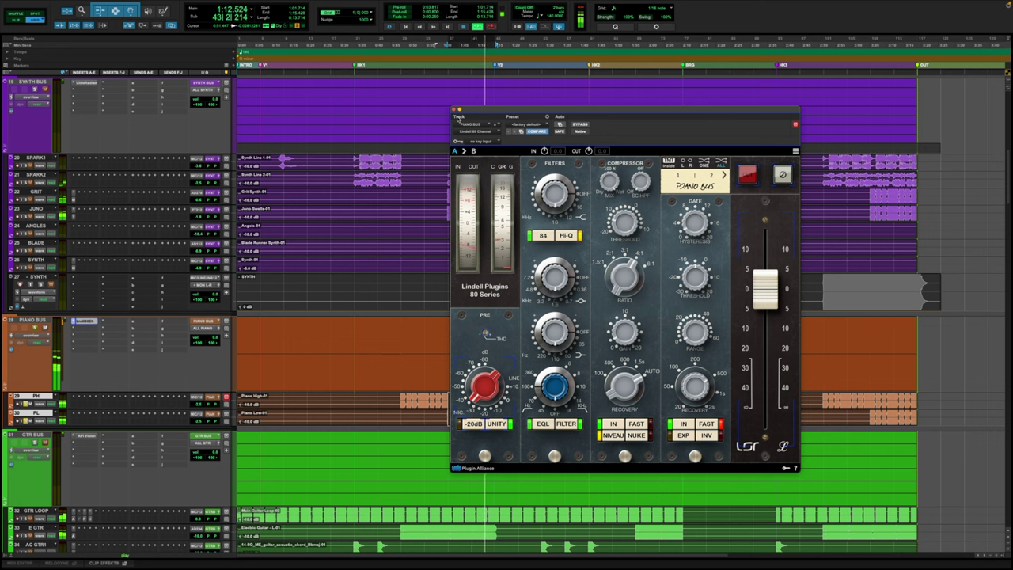
click(452, 110)
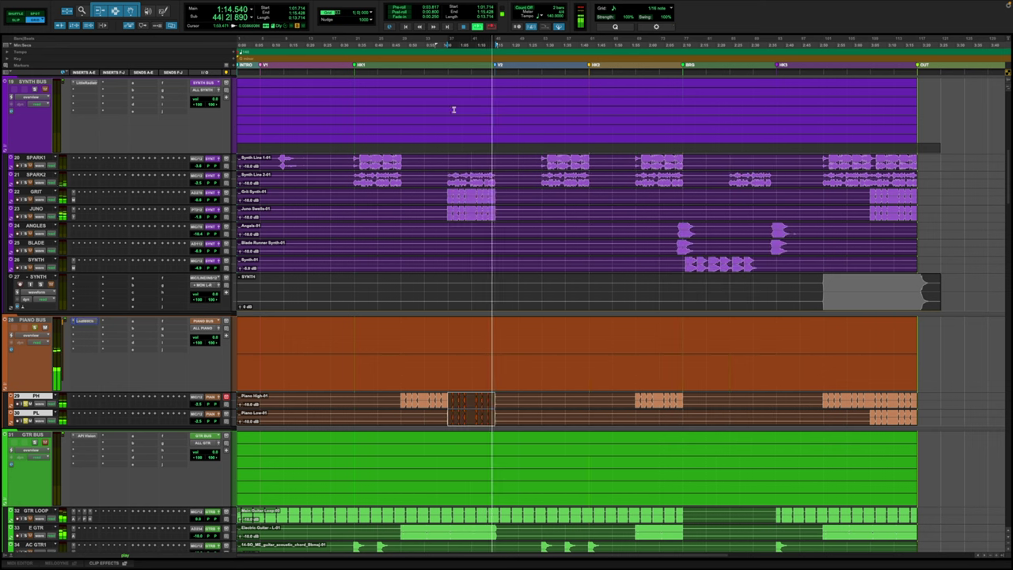
Select the GTR LOOP and E GTR section leading up to V2 for playback
key(space)
scroll(436, 285, down, 5)
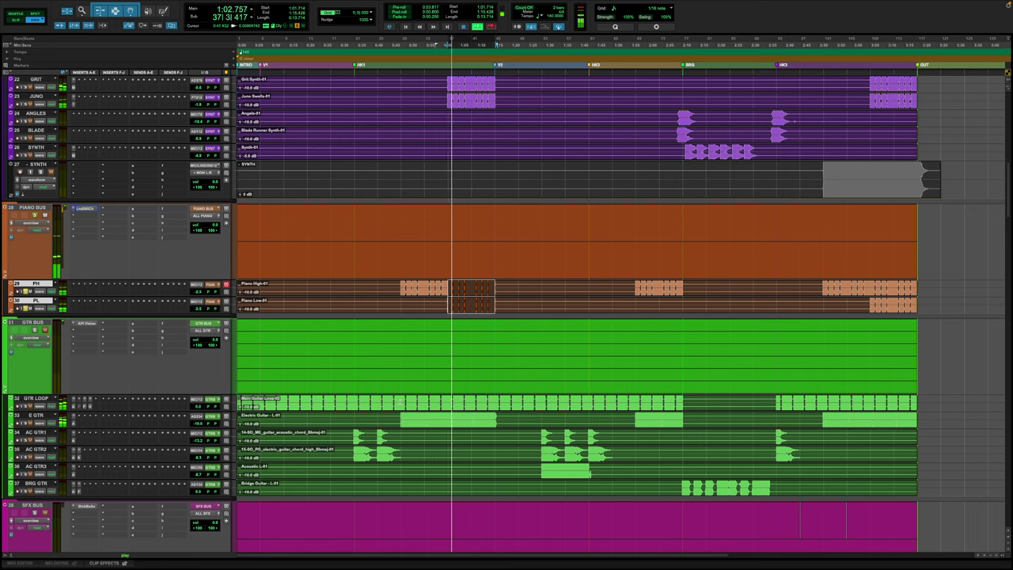
drag(401, 399, 493, 424)
key(space)
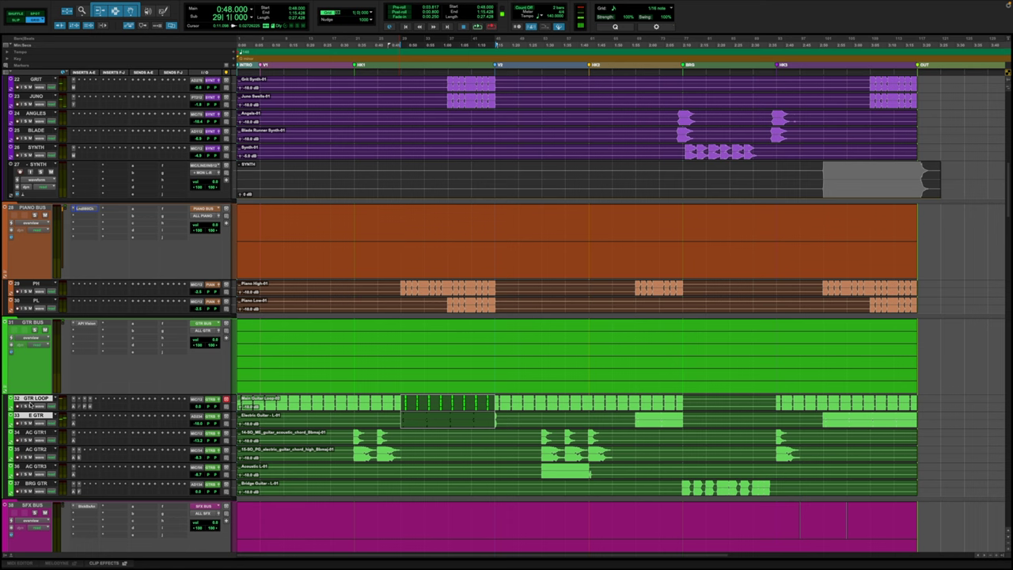
Review the API Vision Channel Strip on GTR LOOP, E GTR, AC GTR1, AC GTR3 and BRG GTR, plus GTR LOOP's PSP SpringBox
click(74, 407)
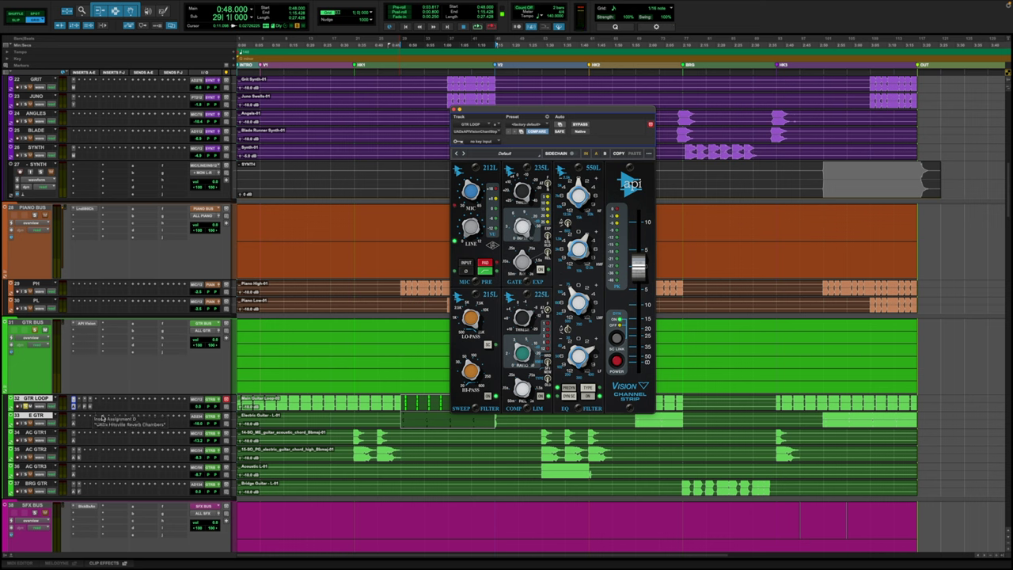
click(73, 417)
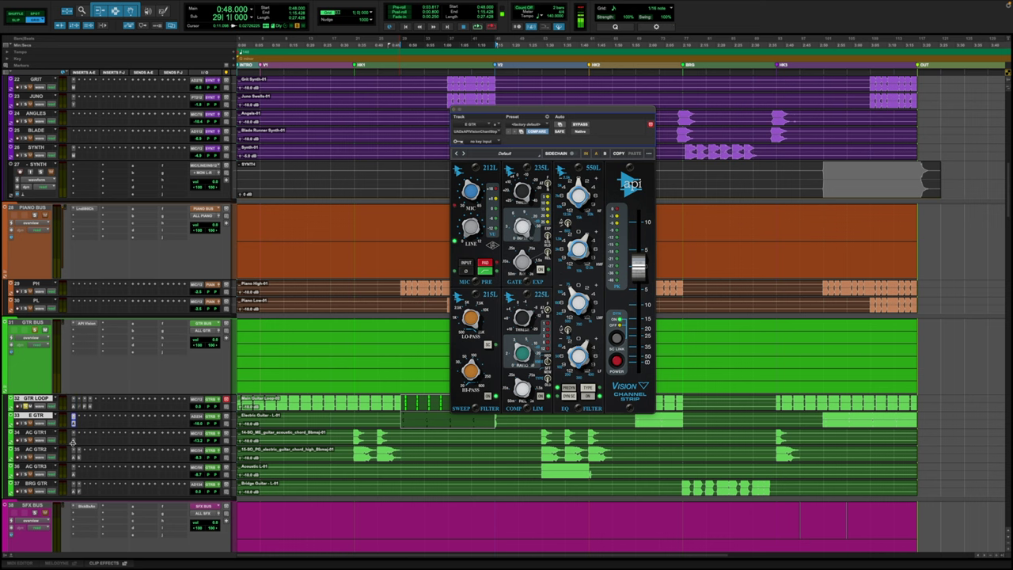
click(73, 434)
click(73, 468)
click(73, 484)
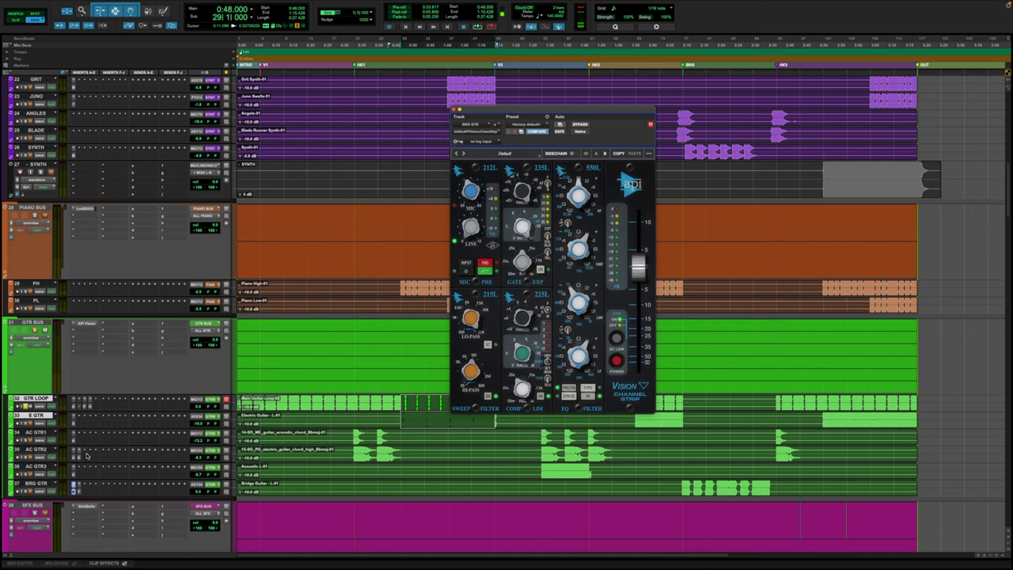
click(85, 406)
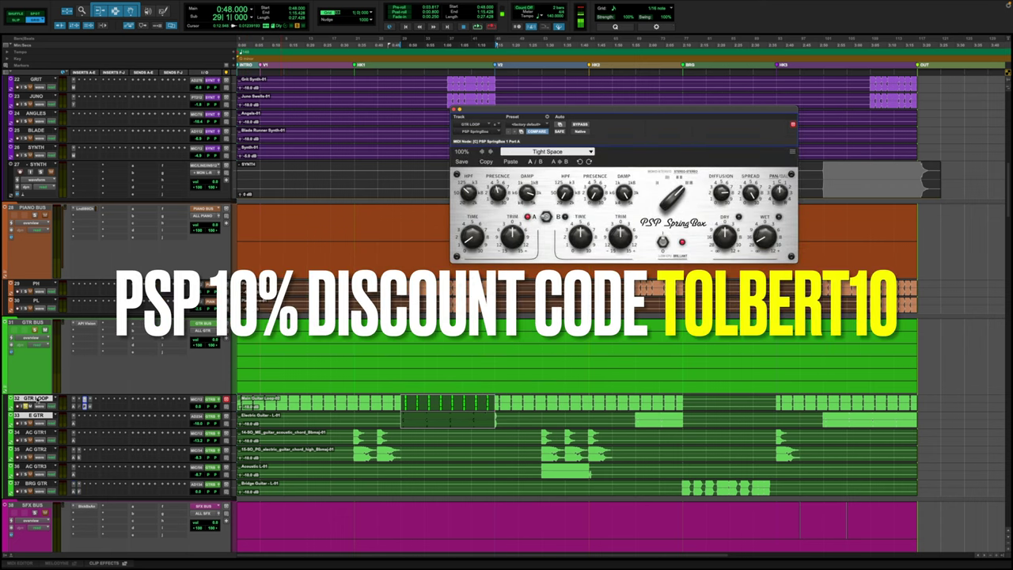
Narrow the selection to GTR LOOP and audition the section before V2 with its API Vision Channel Strip shown
super+click(28, 420)
click(73, 400)
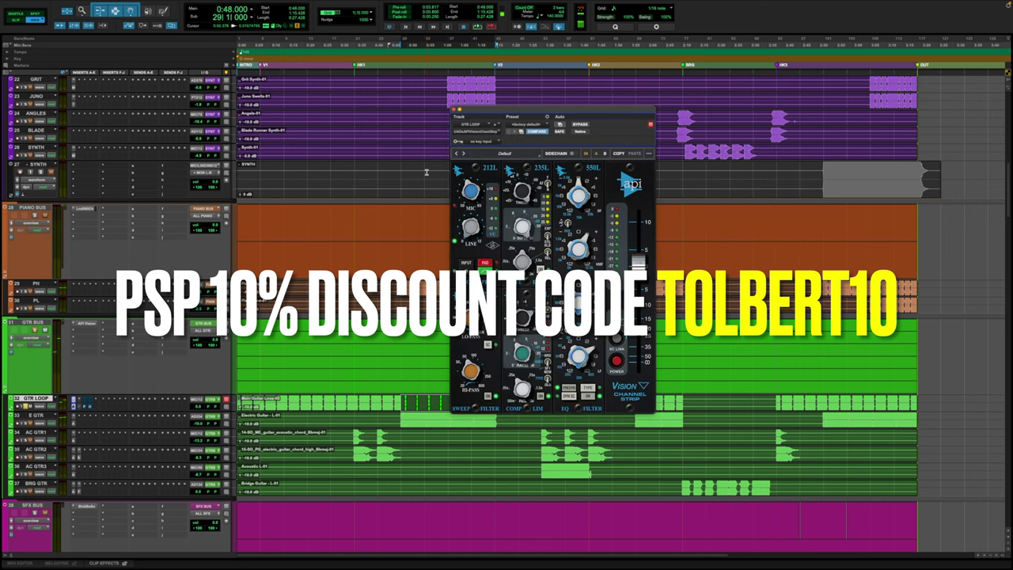
key(space)
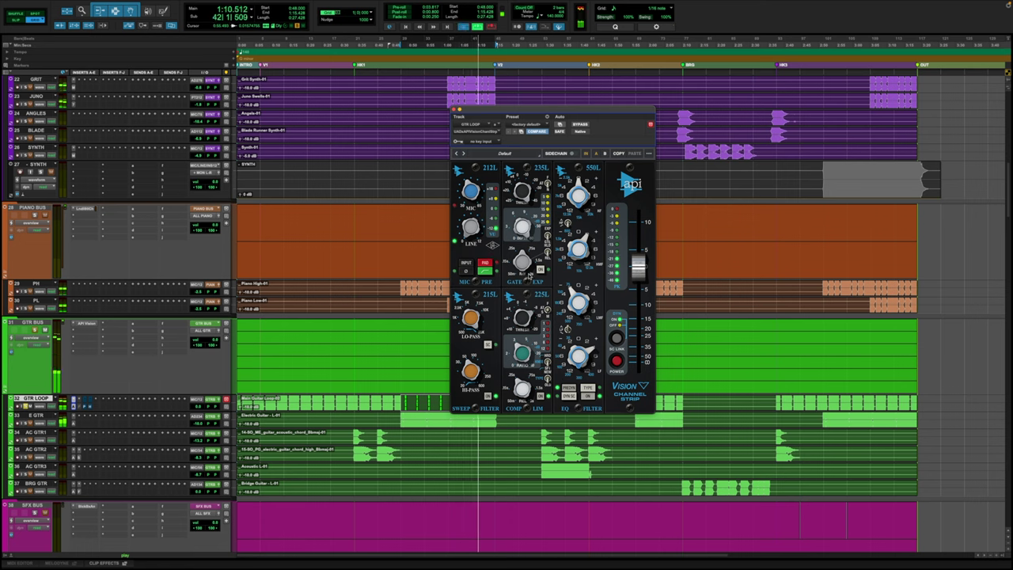
key(space)
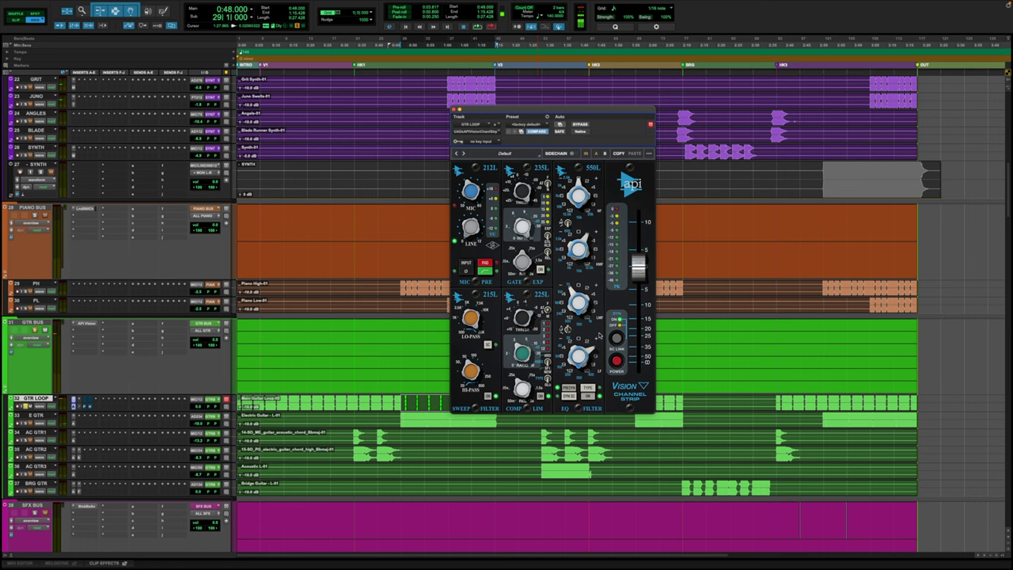
key(space)
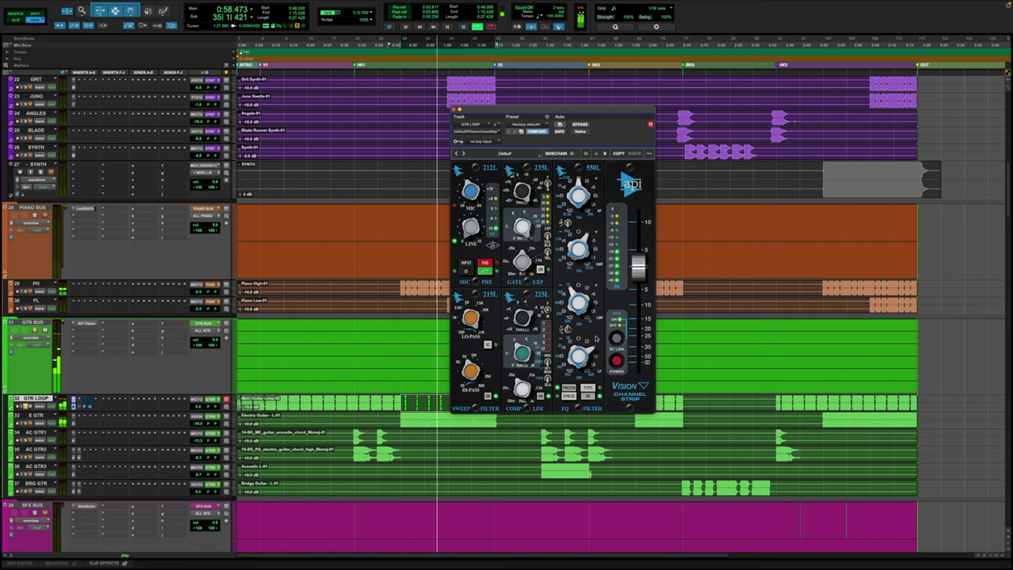
key(space)
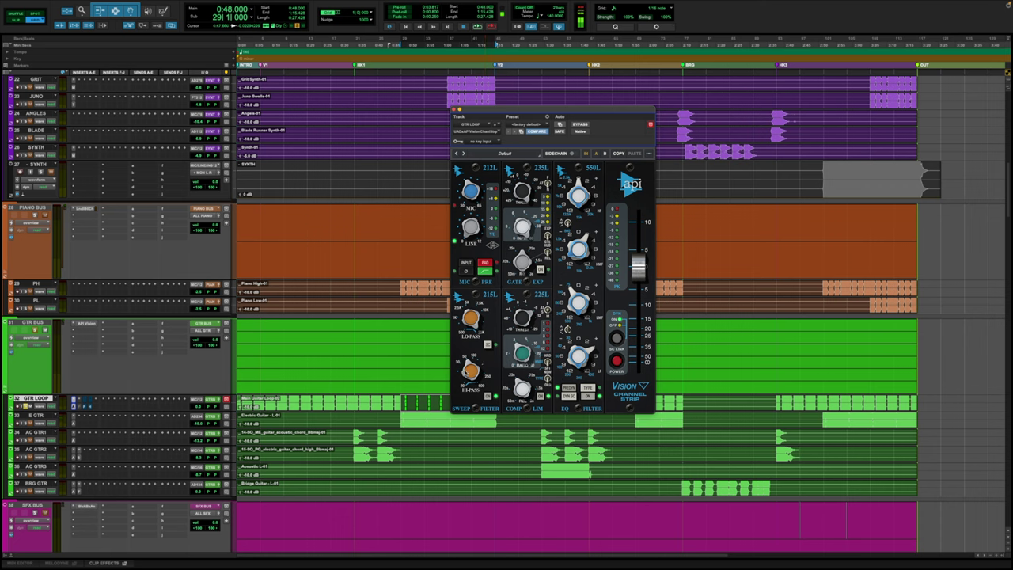
Bring up GTR LOOP's PSP SpringBox and play the selected section, comparing the reverb active and bypassed
click(83, 407)
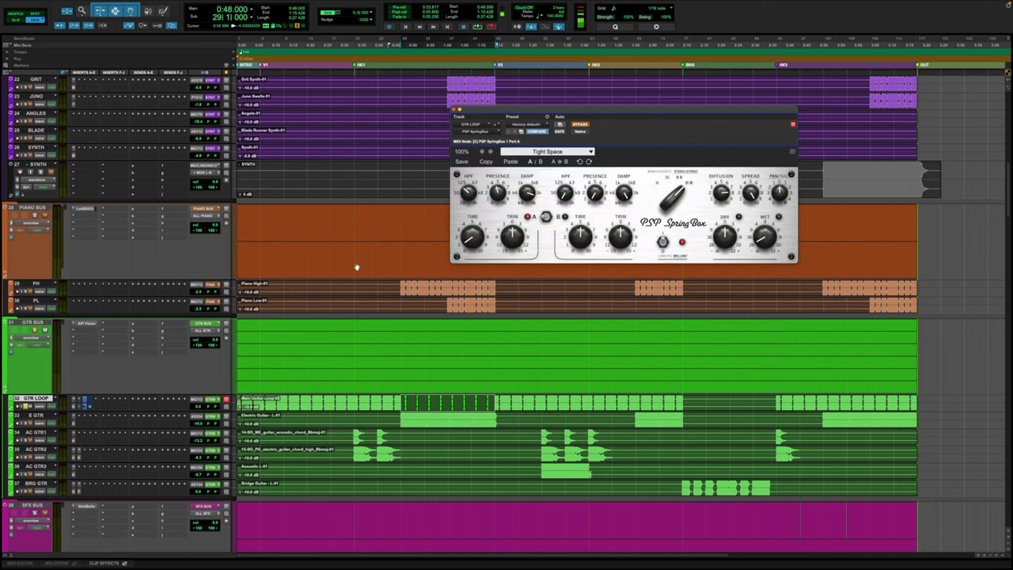
click(586, 126)
key(space)
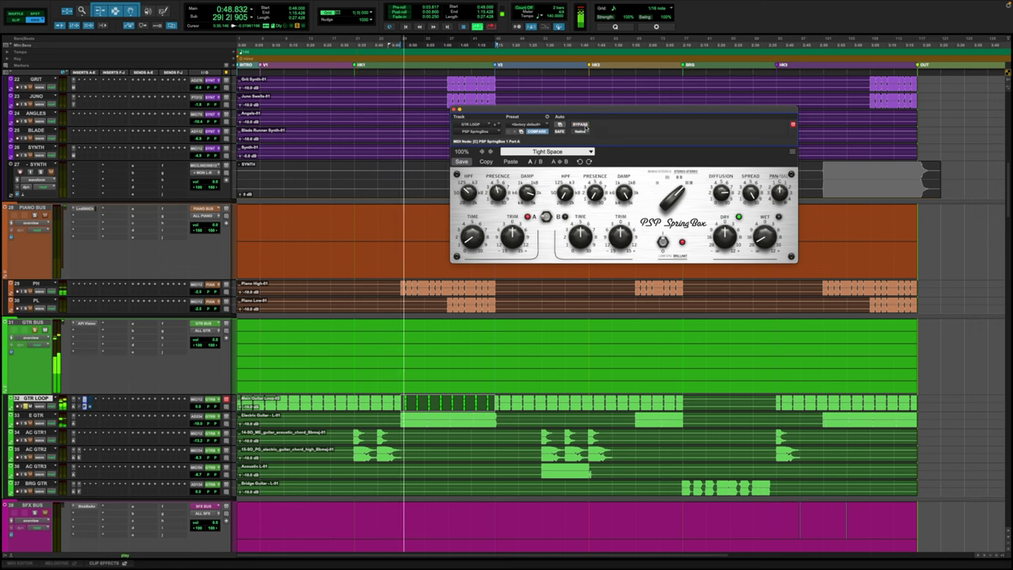
click(585, 126)
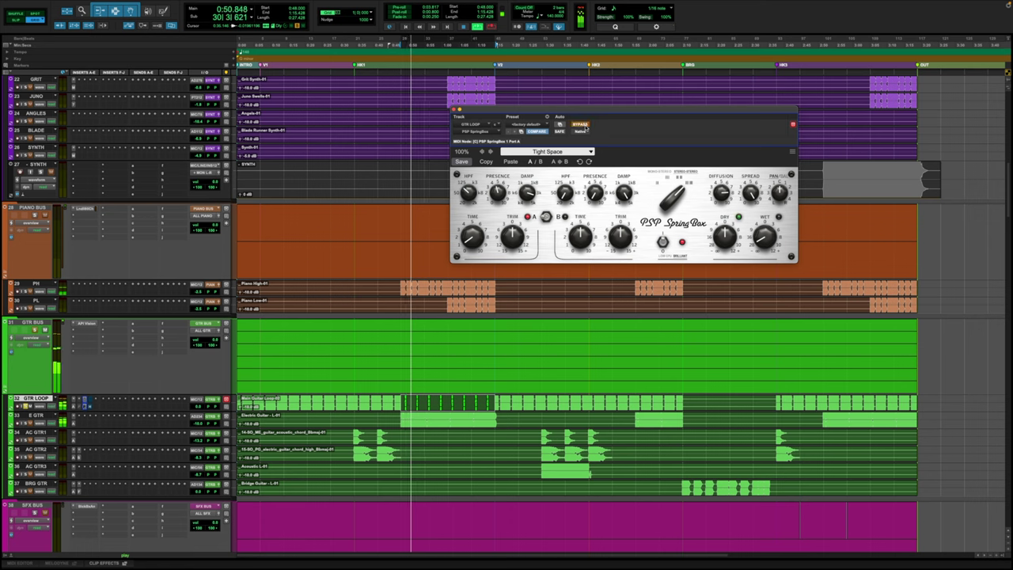
click(586, 126)
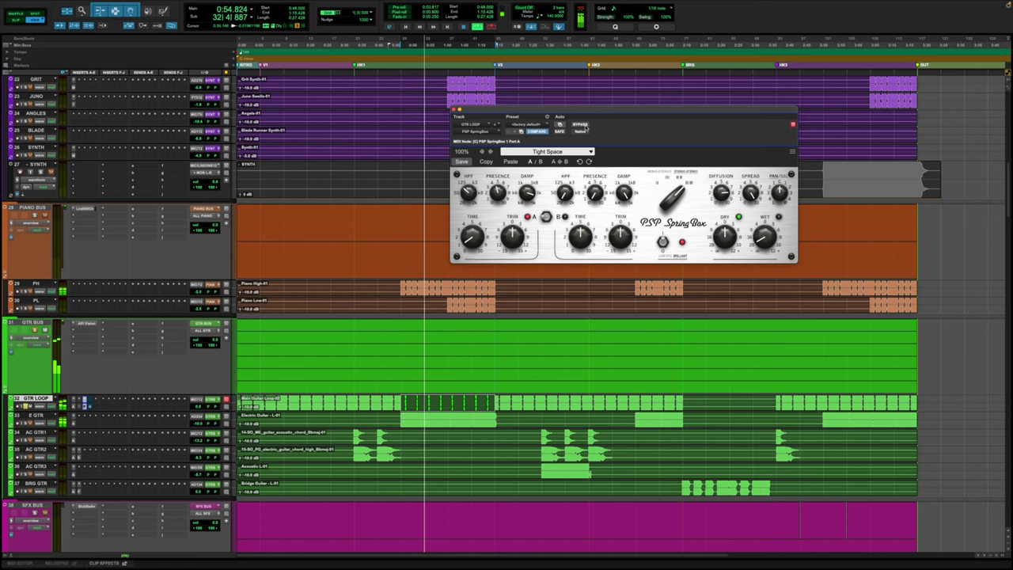
key(space)
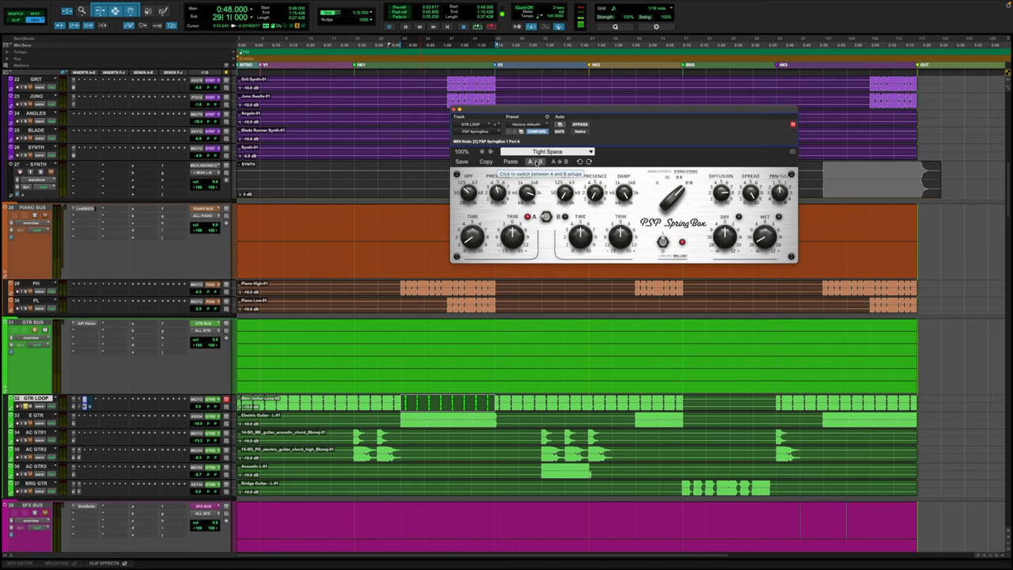
Play the GTR LOOP section while comparing PSP SpringBox's A and B setups, finishing on setup A
key(space)
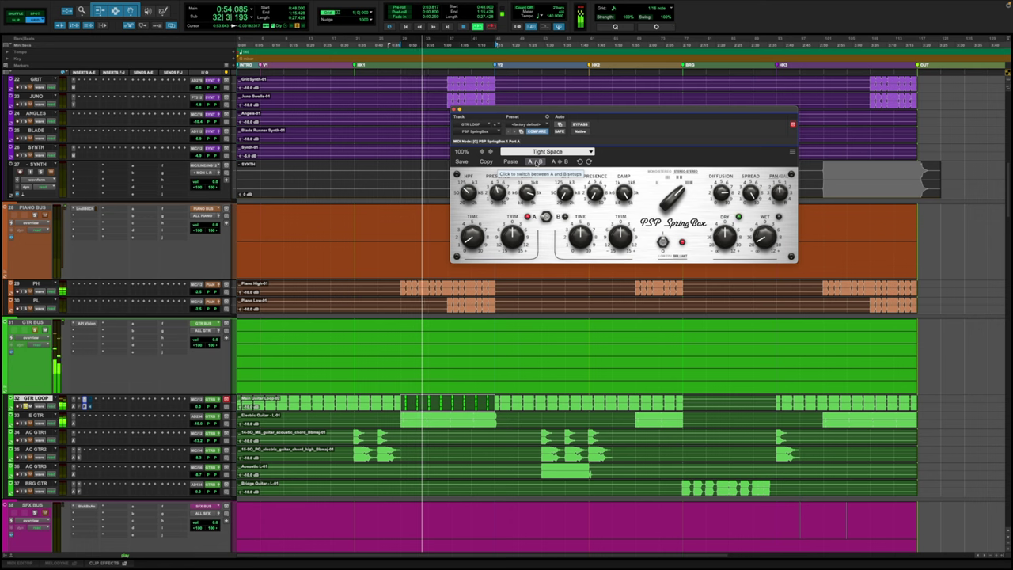
click(537, 161)
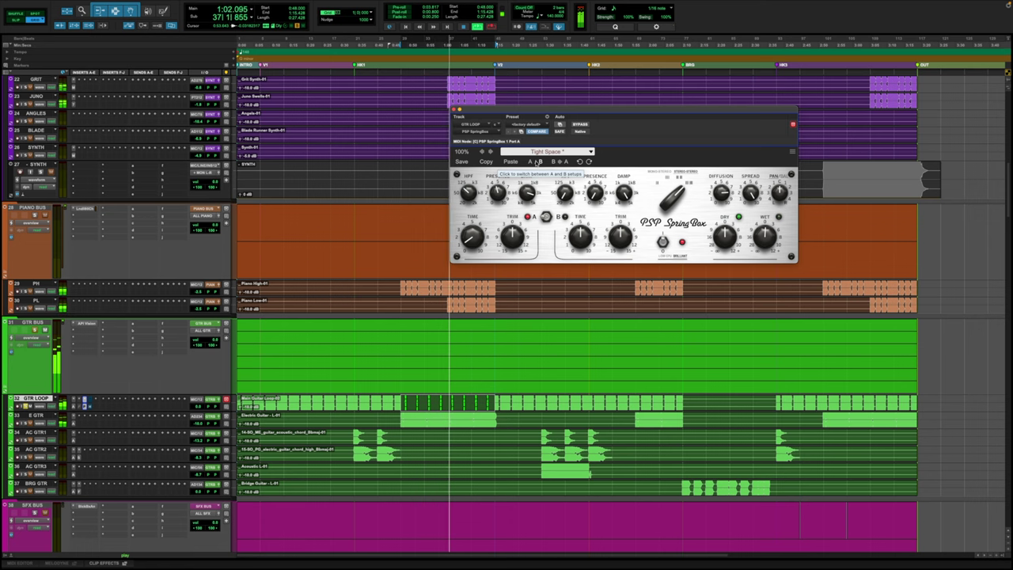
click(537, 162)
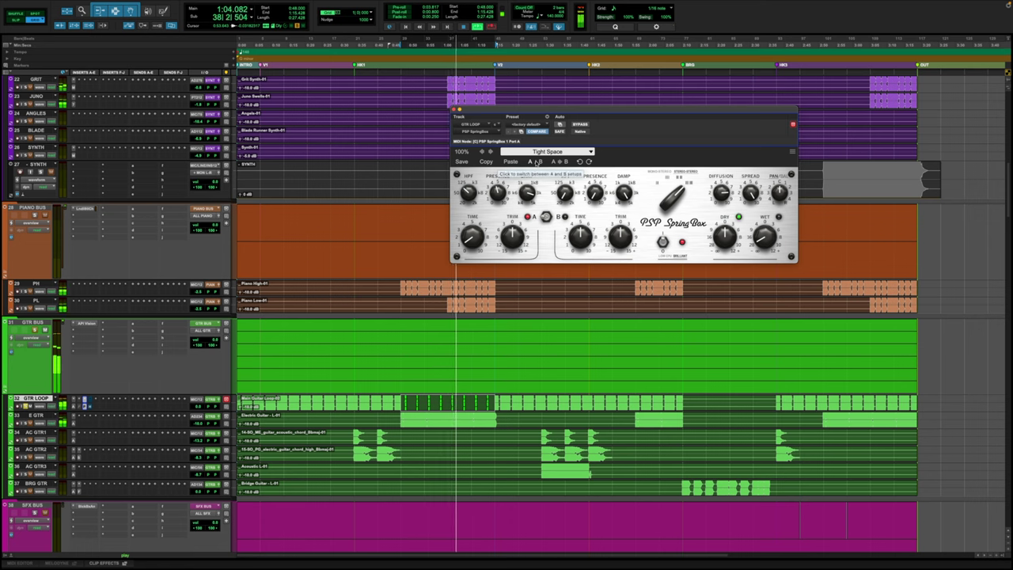
key(space)
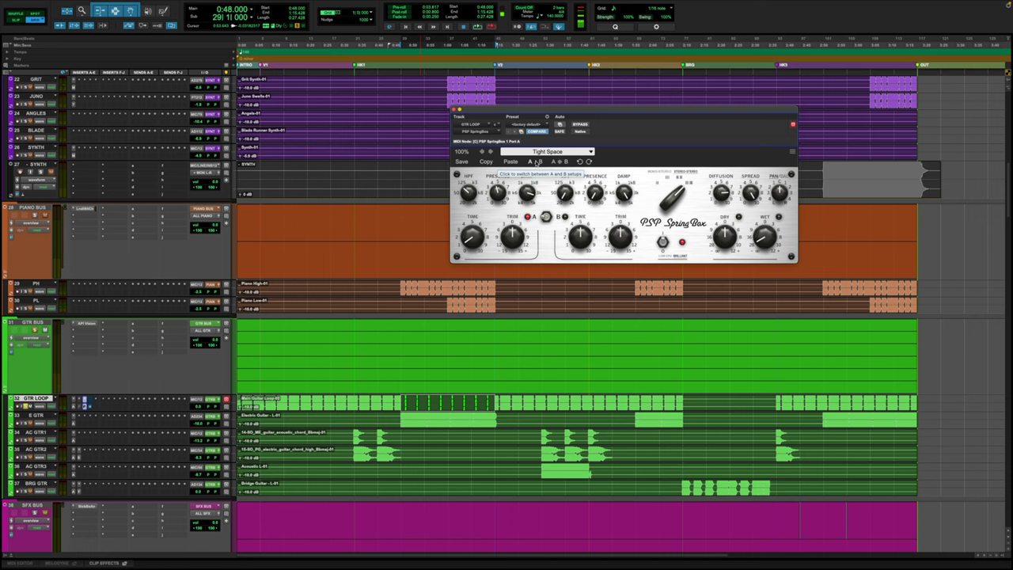
Bring up GTR LOOP's Hitsville Reverb Chambers clear of the clips and audition the section, comparing the reverb bypassed and active
click(89, 406)
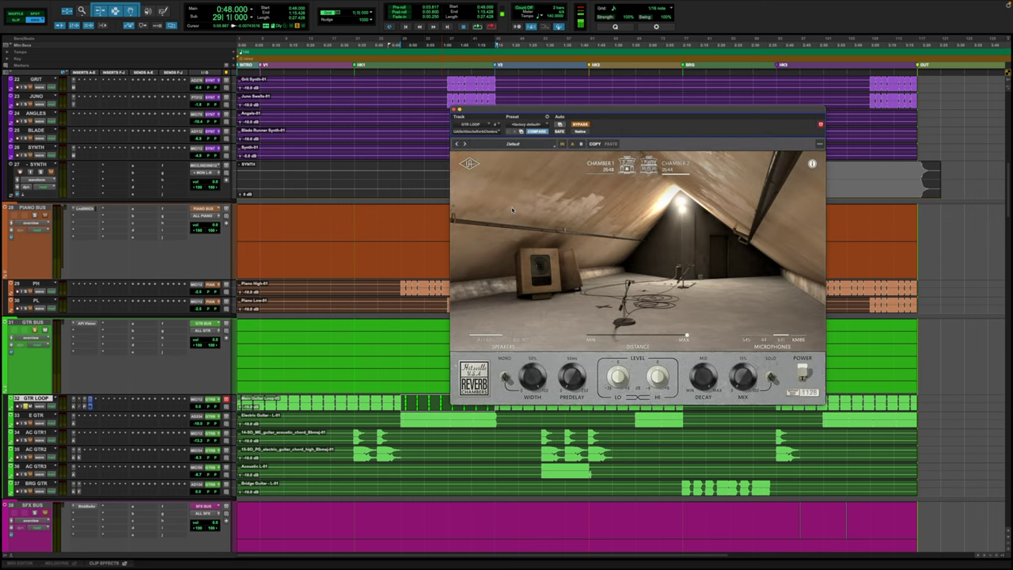
drag(585, 111, 509, 98)
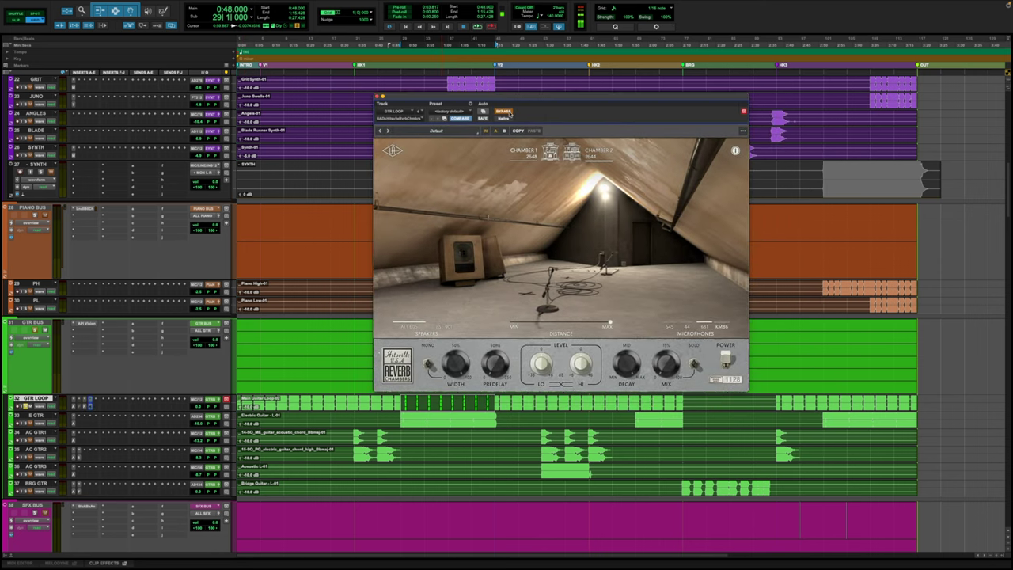
key(space)
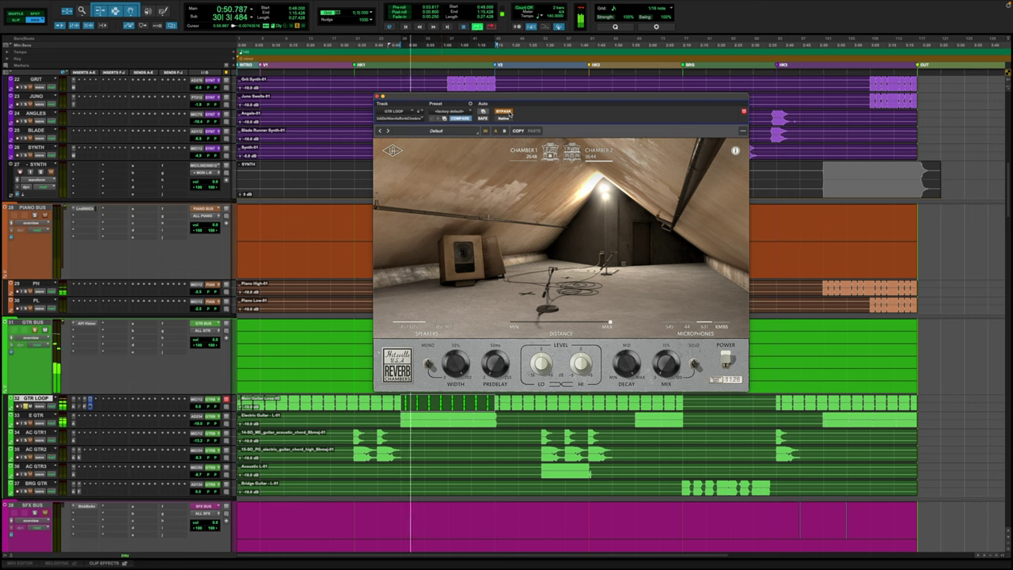
click(503, 112)
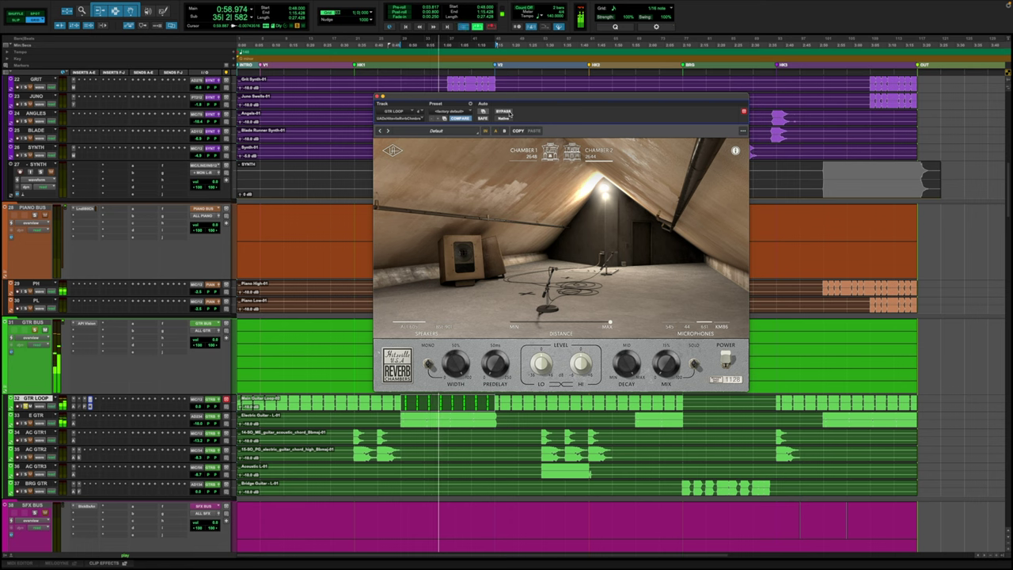
click(510, 113)
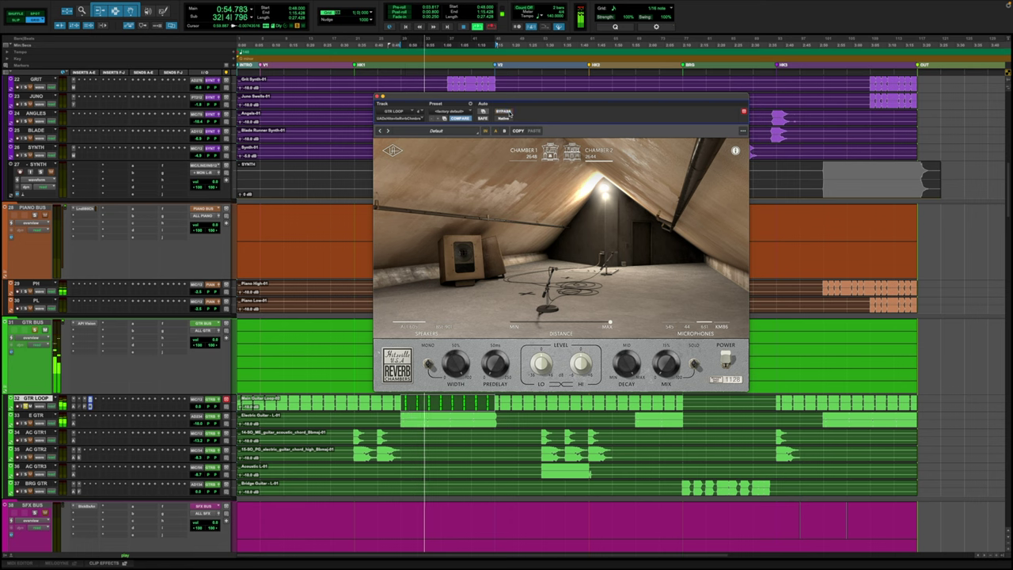
key(space)
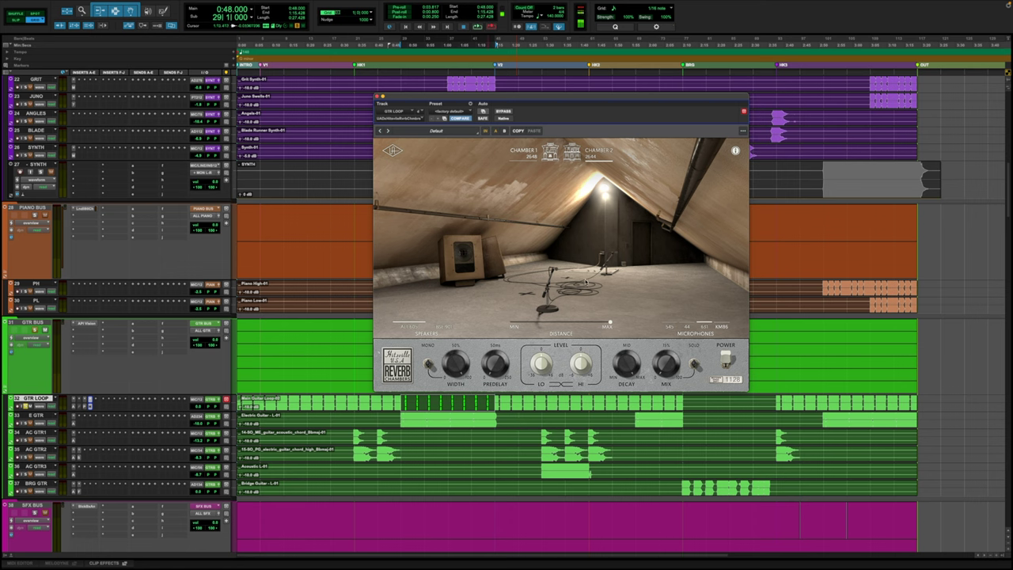
key(space)
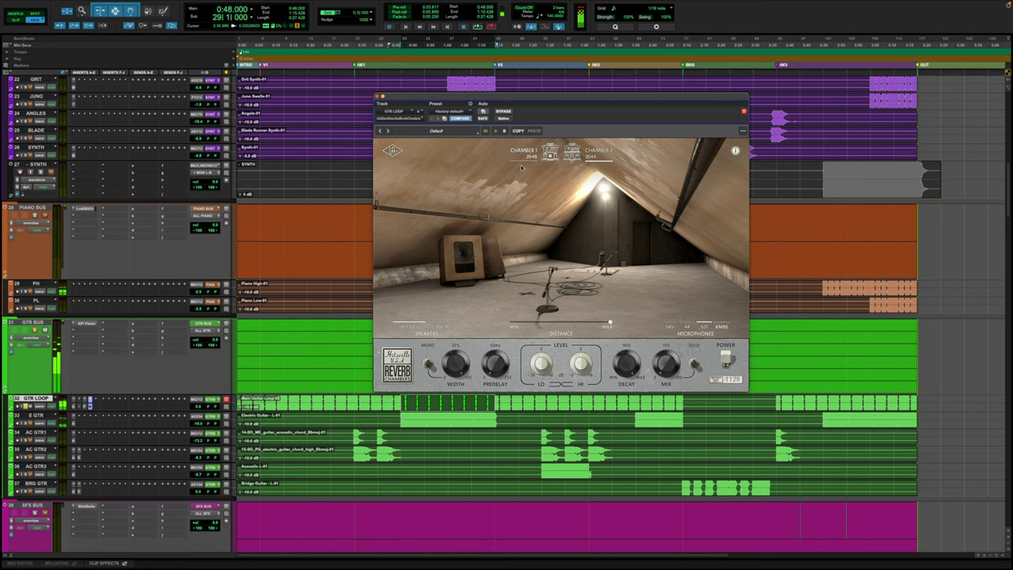
key(space)
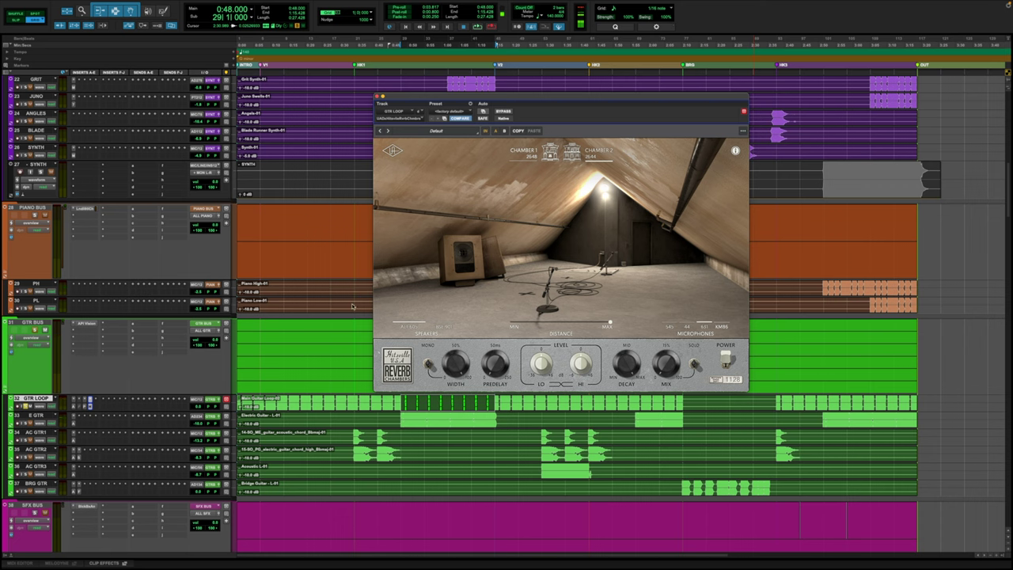
Show PSP SpringBox and Hitsville Reverb Chambers side by side and play GTR LOOP, comparing the Hitsville reverb bypassed and active
click(88, 405)
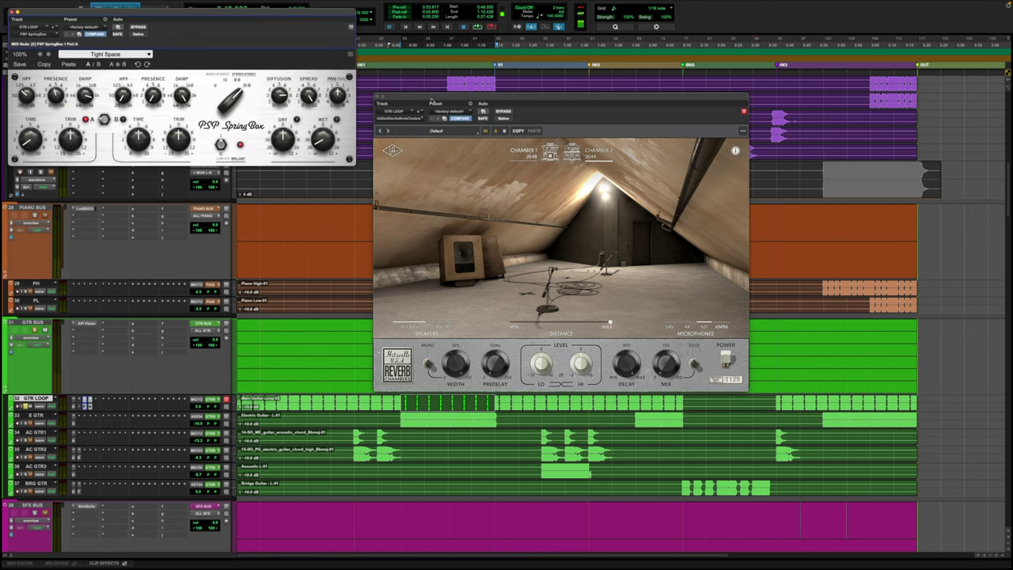
drag(431, 101, 402, 73)
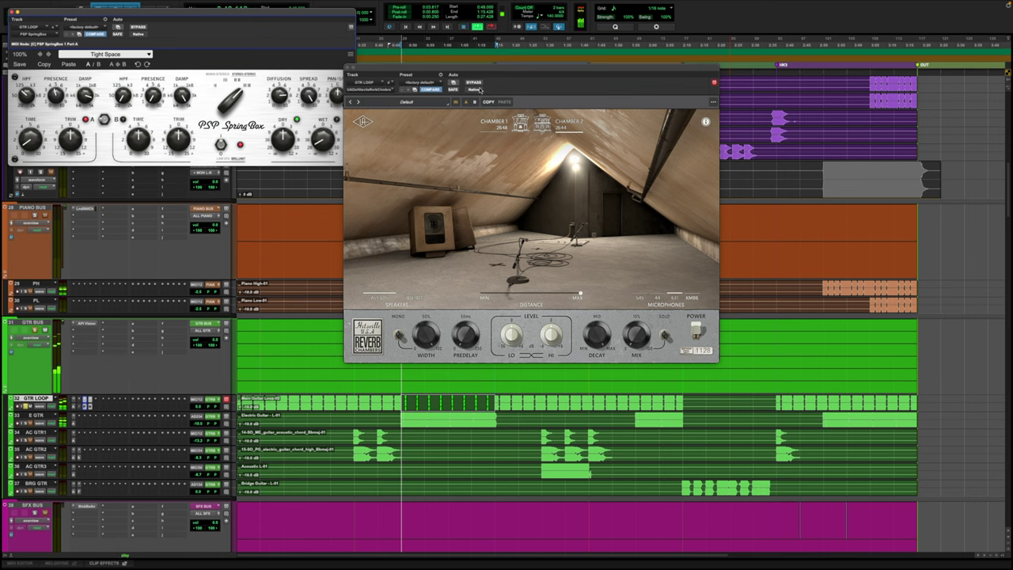
click(475, 82)
key(space)
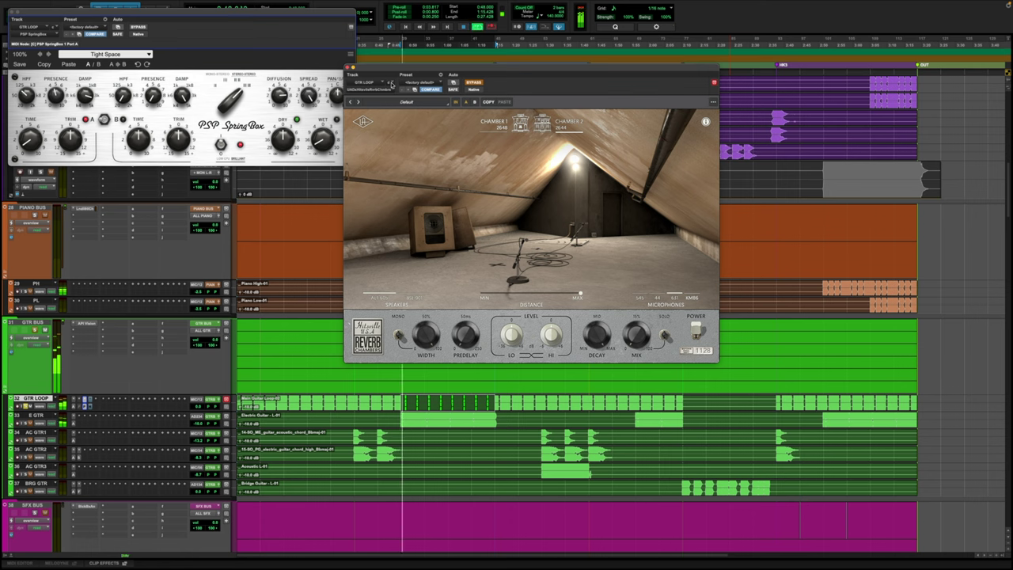
click(475, 83)
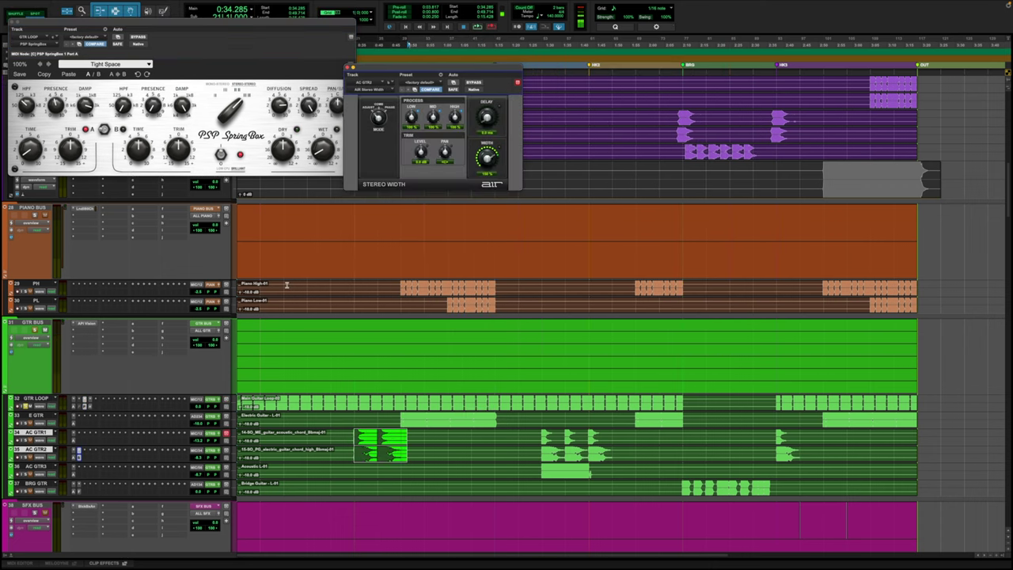
Solo AC GTR2 and play its selected section, comparing AIR Stereo Width bypassed and active
click(85, 403)
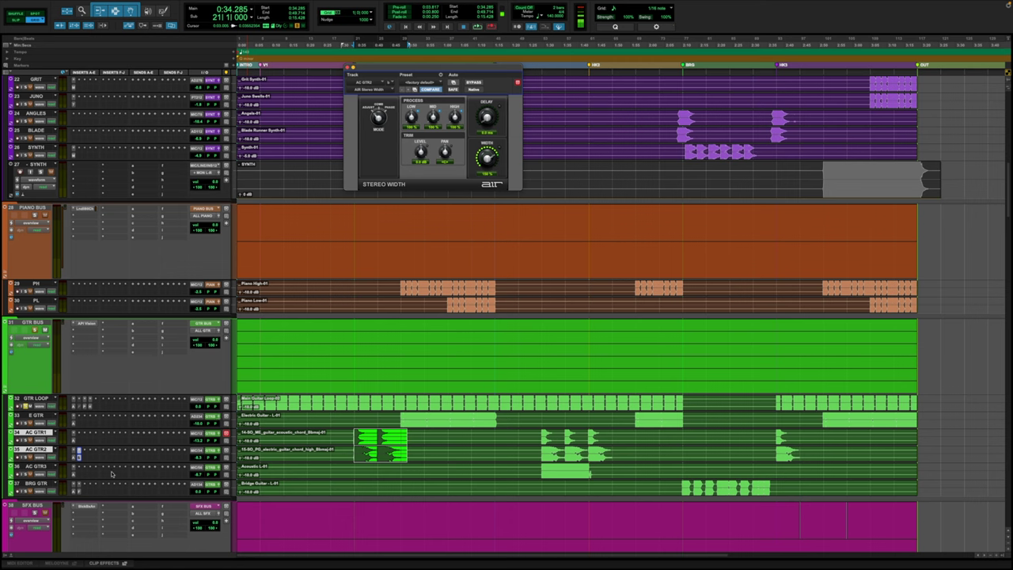
click(27, 458)
key(space)
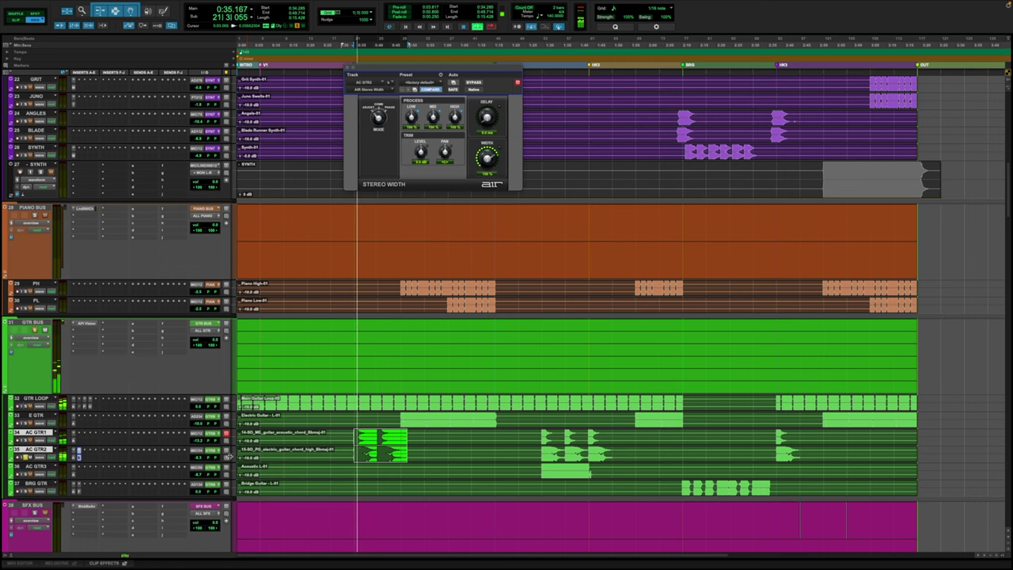
key(space)
key(space)
click(473, 83)
click(473, 83)
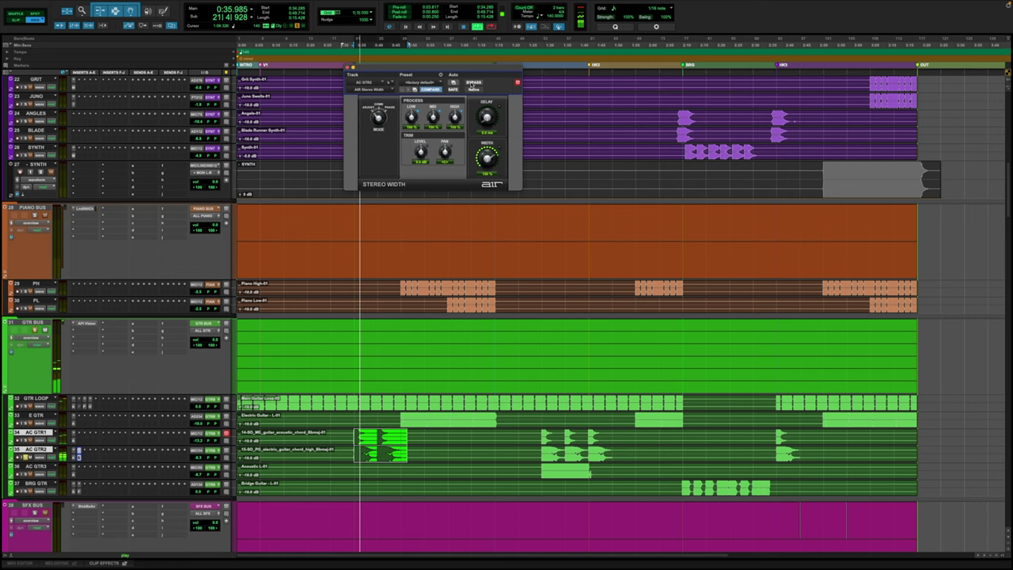
key(space)
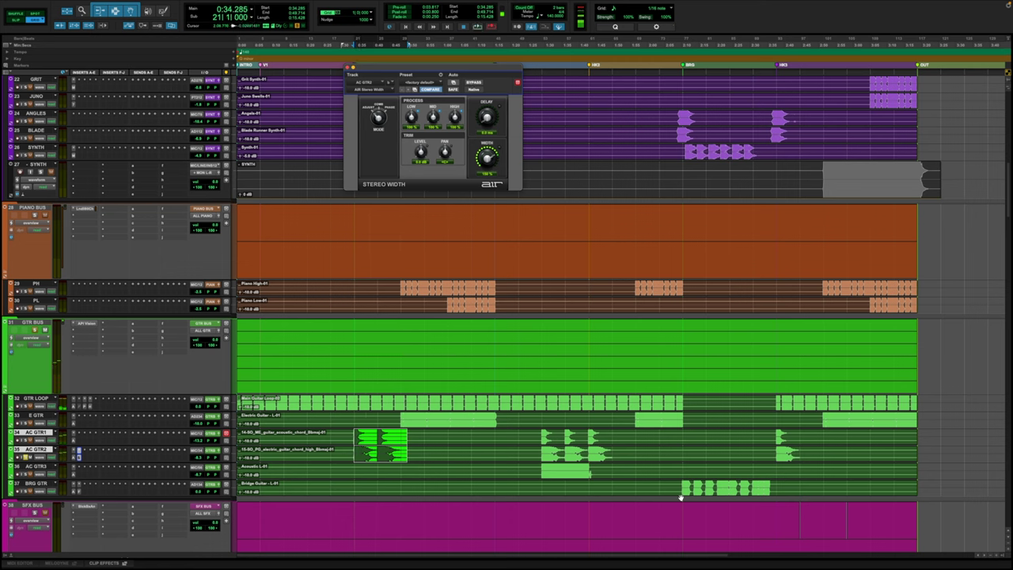
Select the BRG GTR bridge part, bring up its Friedman amp and play the section, comparing the amp bypassed and active
drag(683, 488, 770, 488)
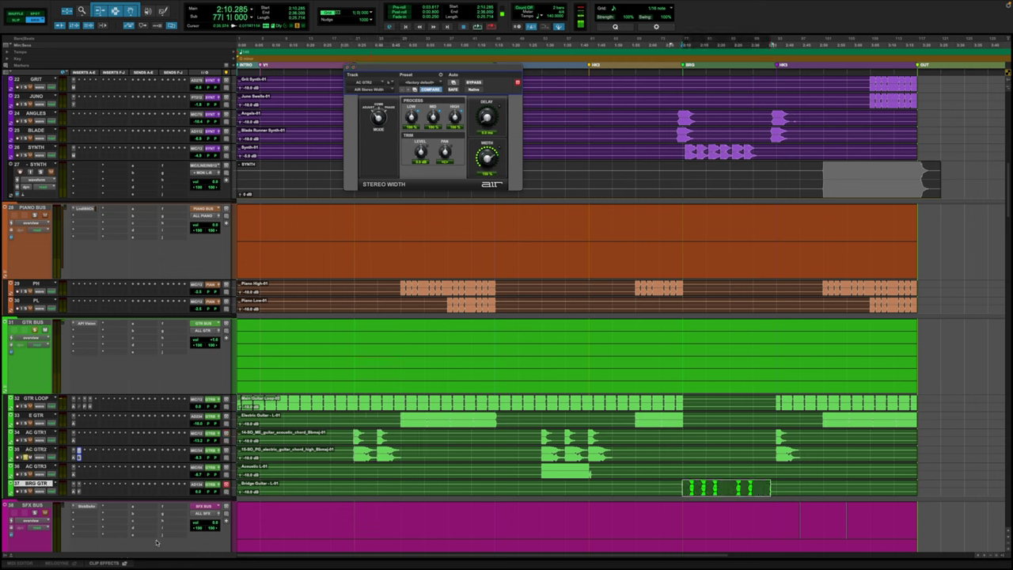
click(76, 491)
click(76, 493)
click(79, 486)
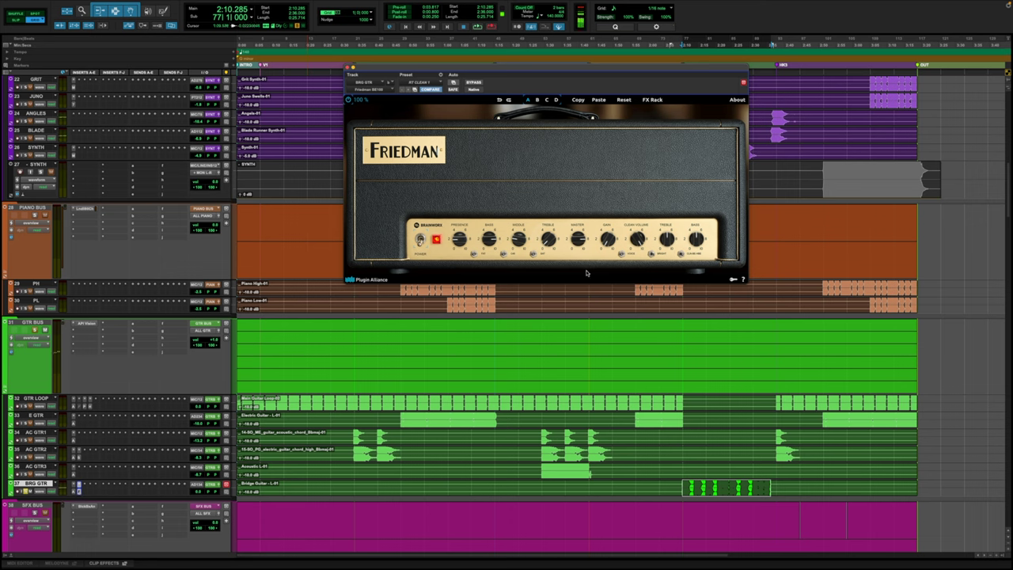
key(space)
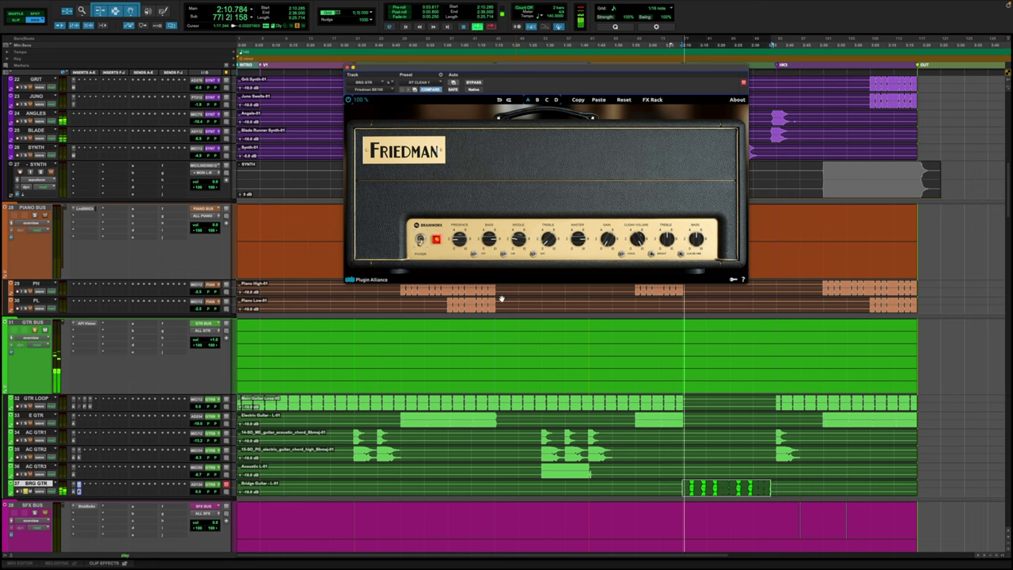
click(473, 83)
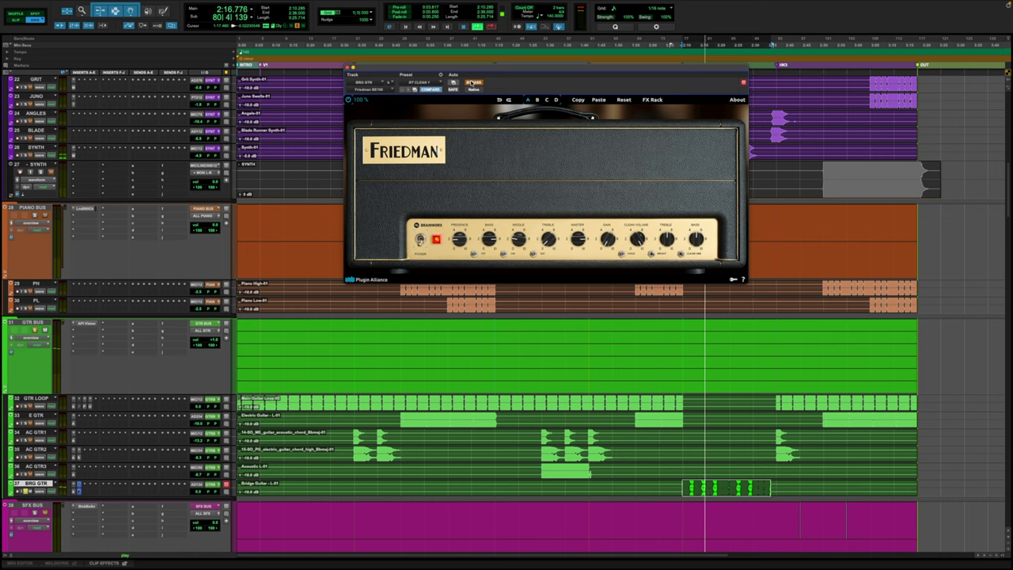
click(473, 83)
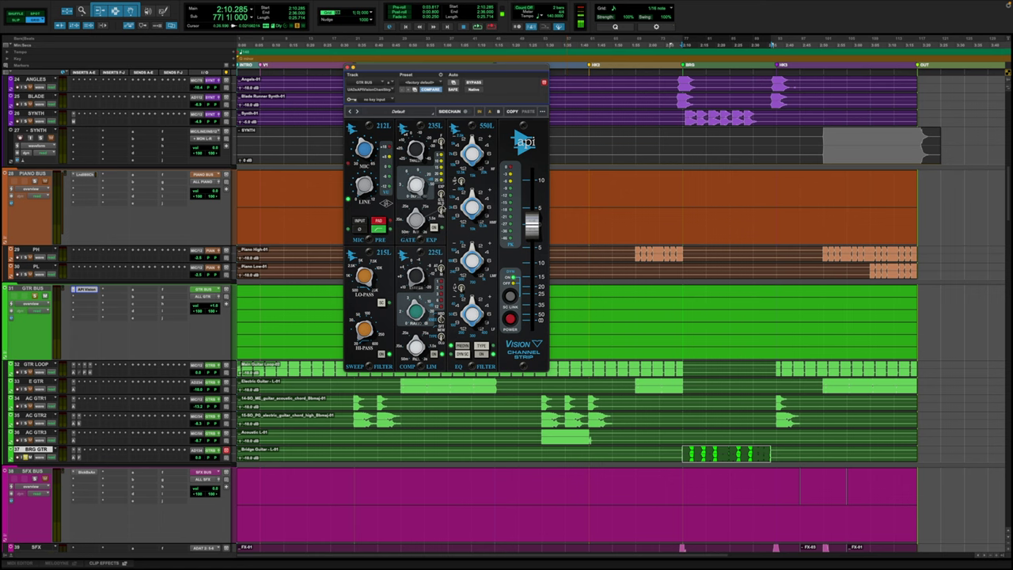
Select a GTR LOOP section starting at bar 13 for auditioning the GTR BUS's API Vision Channel Strip
click(317, 369)
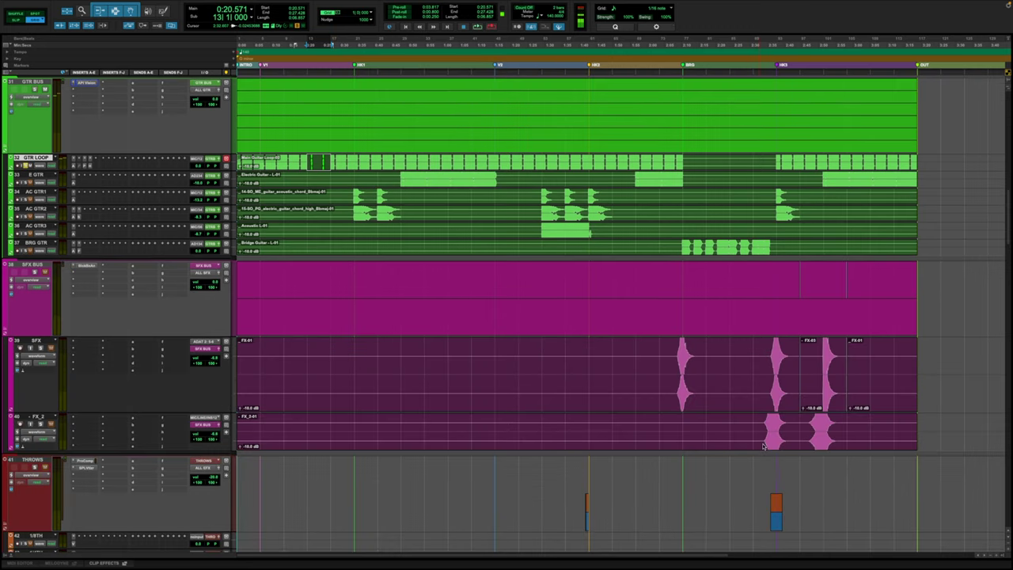
Solo the SFX track and audition its effect clips around the HK3 and BRG markers
click(769, 418)
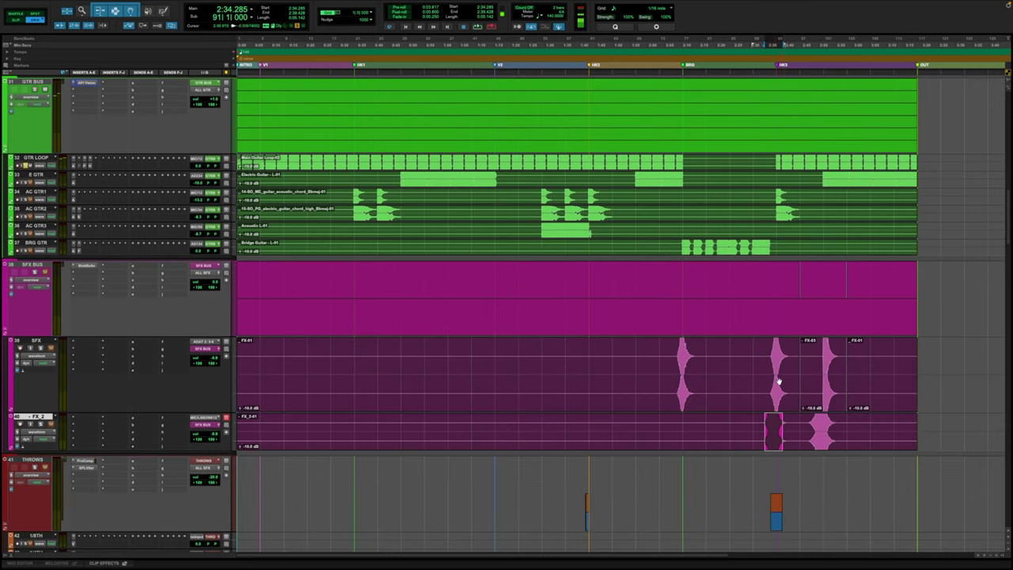
click(776, 346)
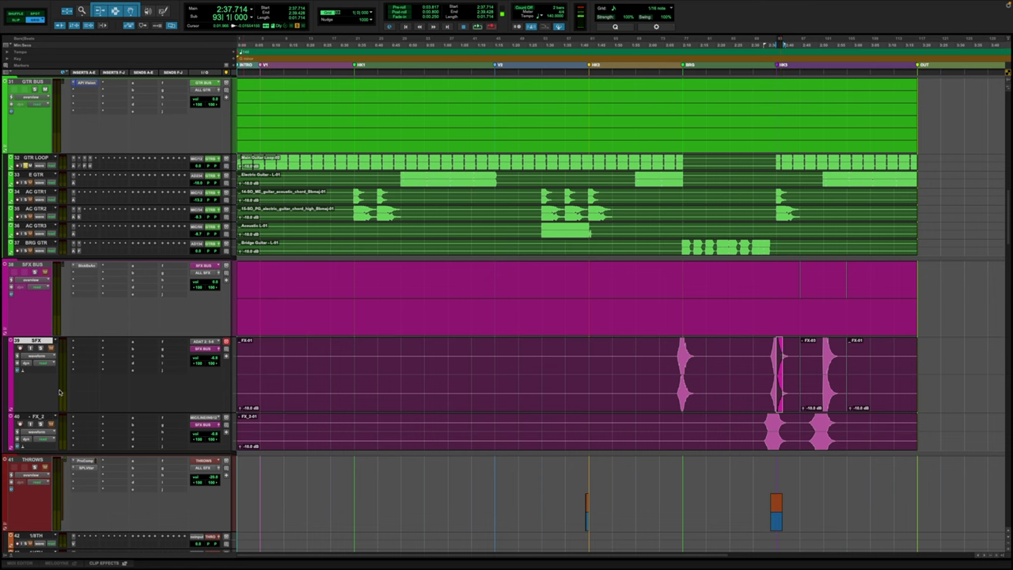
click(38, 347)
key(space)
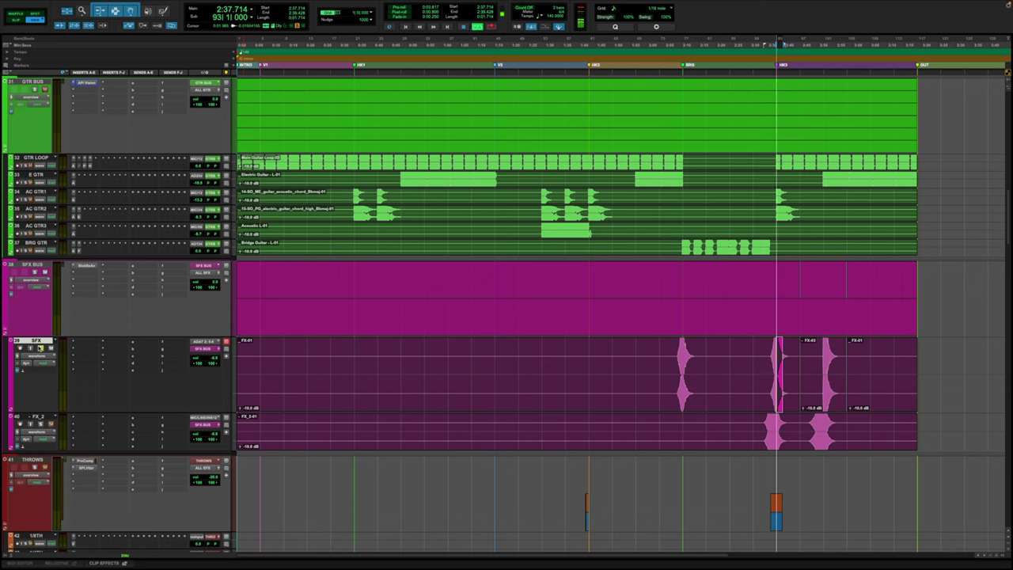
click(672, 357)
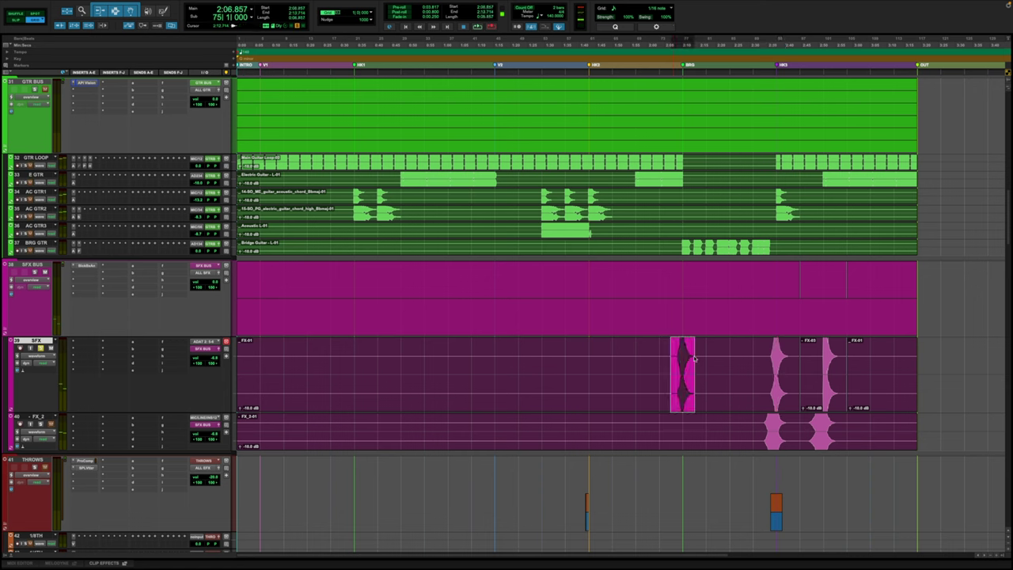
key(space)
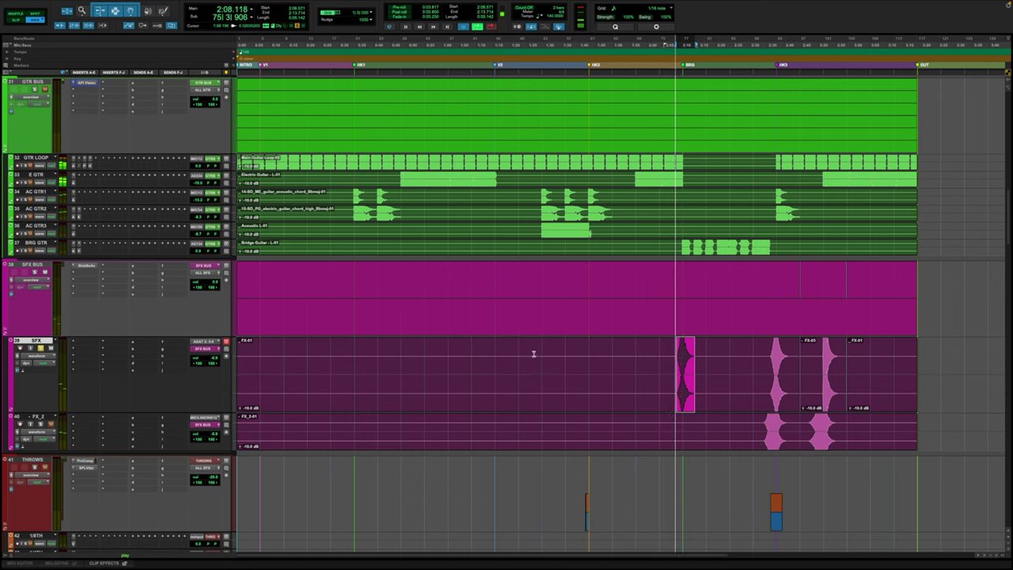
Bring up the SFX BUS's Black Box HG-2 and replay the effect before the bridge, comparing the plug-in off and on
click(87, 266)
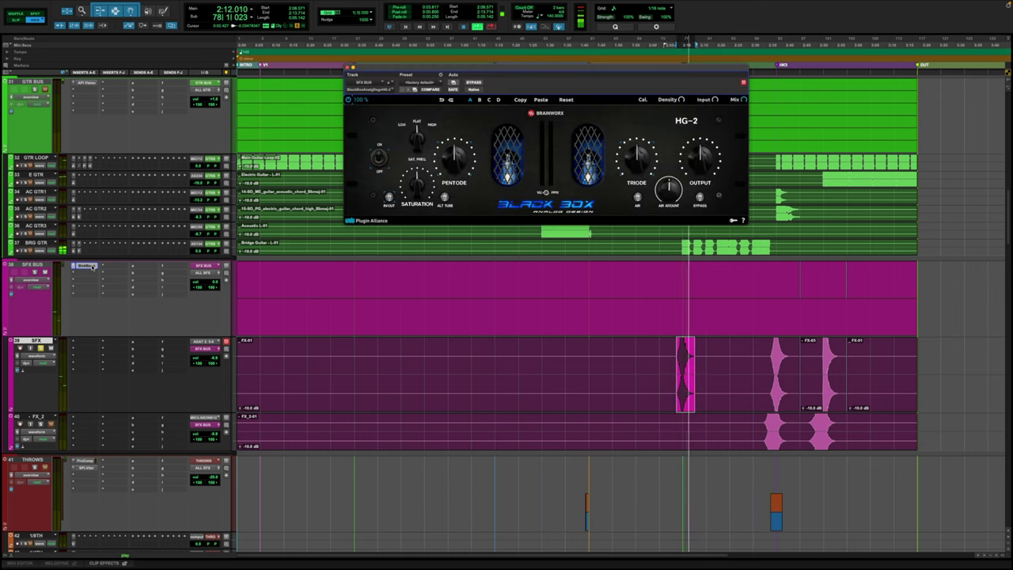
key(space)
key(space)
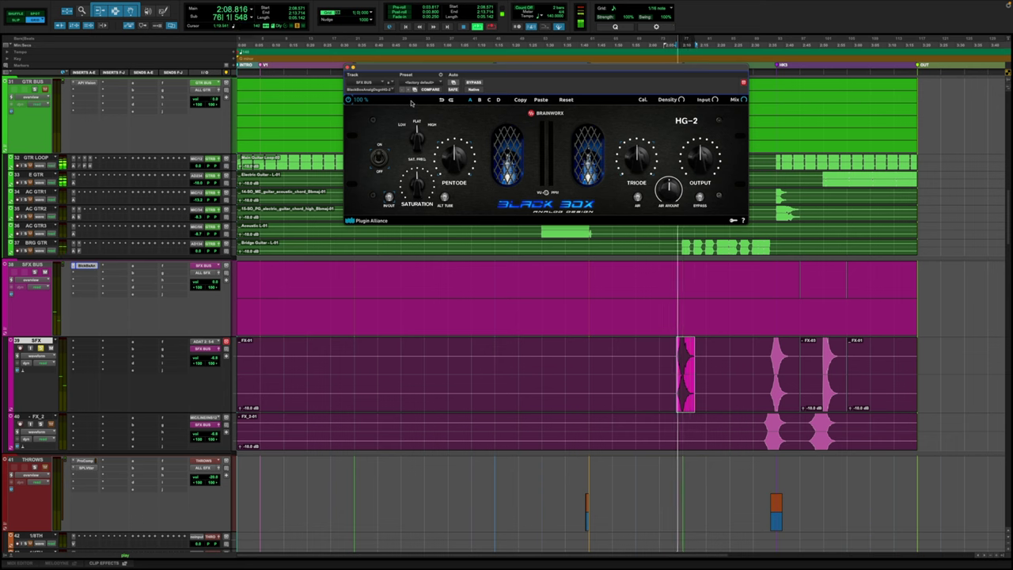
click(351, 100)
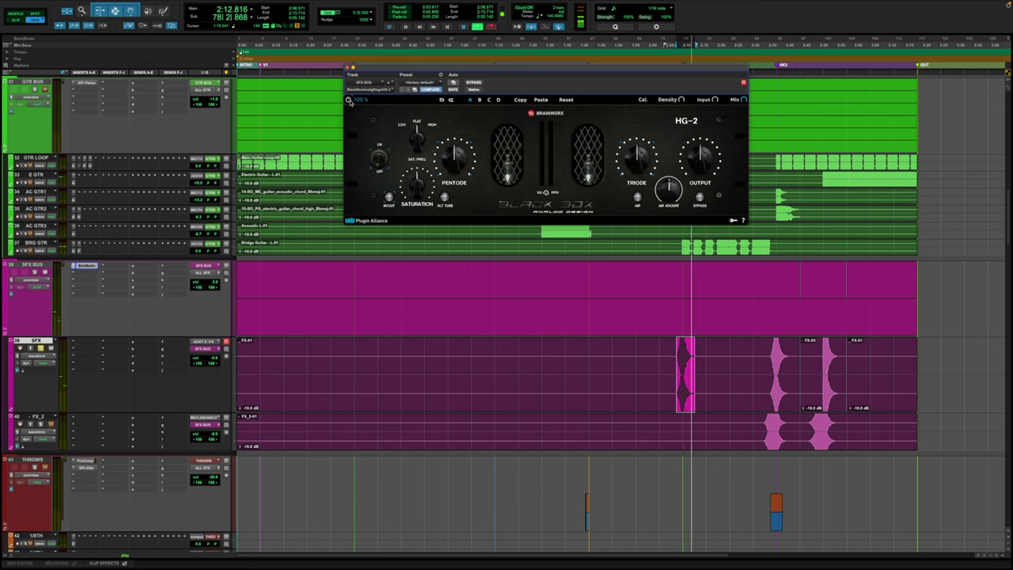
click(350, 101)
click(351, 101)
click(351, 100)
click(351, 100)
click(350, 101)
click(351, 100)
click(351, 101)
Select the VERB throw clip at 2:36, show the throws at the second hook, and close the Black Box HG-2 window
scroll(725, 320, down, 5)
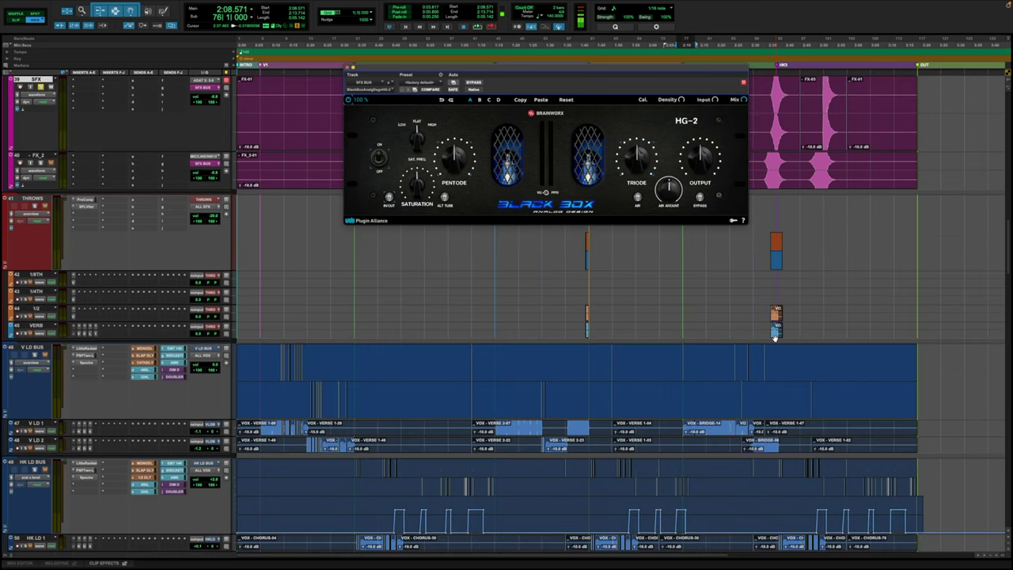
click(776, 324)
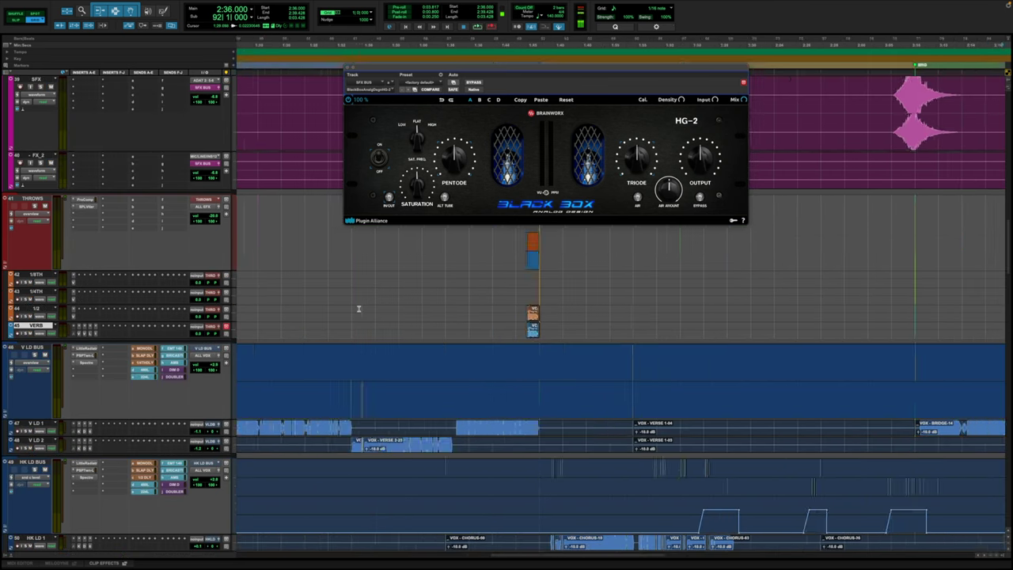
scroll(358, 309, up, 5)
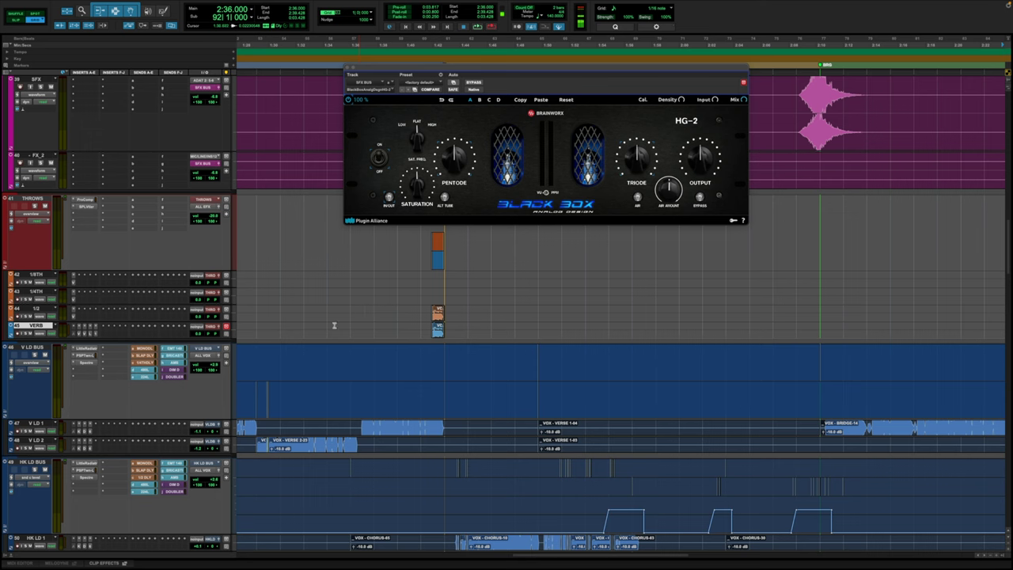
key(ctrl+w)
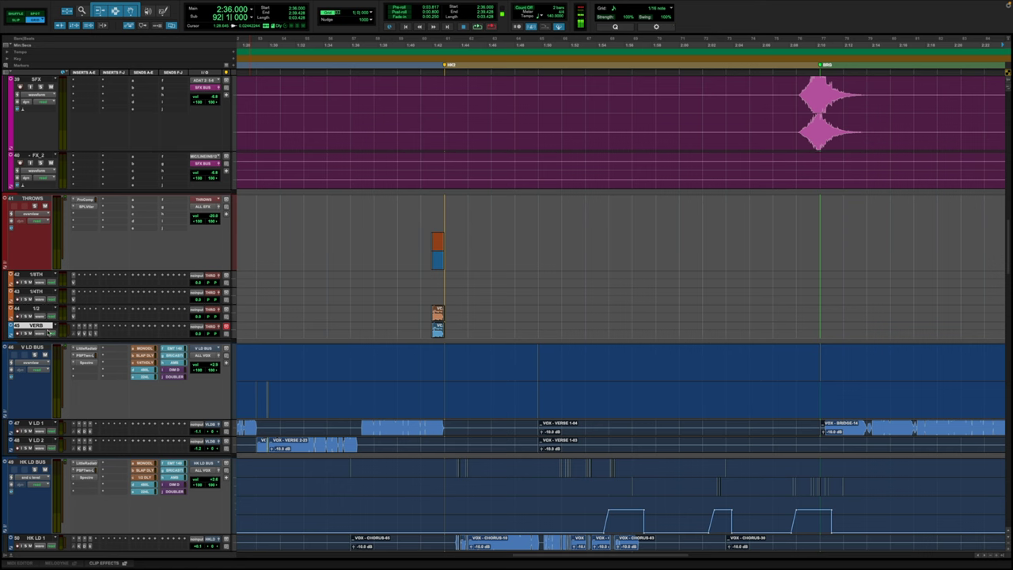
Review the ValhallaDelay settings on the 1/8TH, 1/4TH and 1/2 throw tracks in turn
click(74, 278)
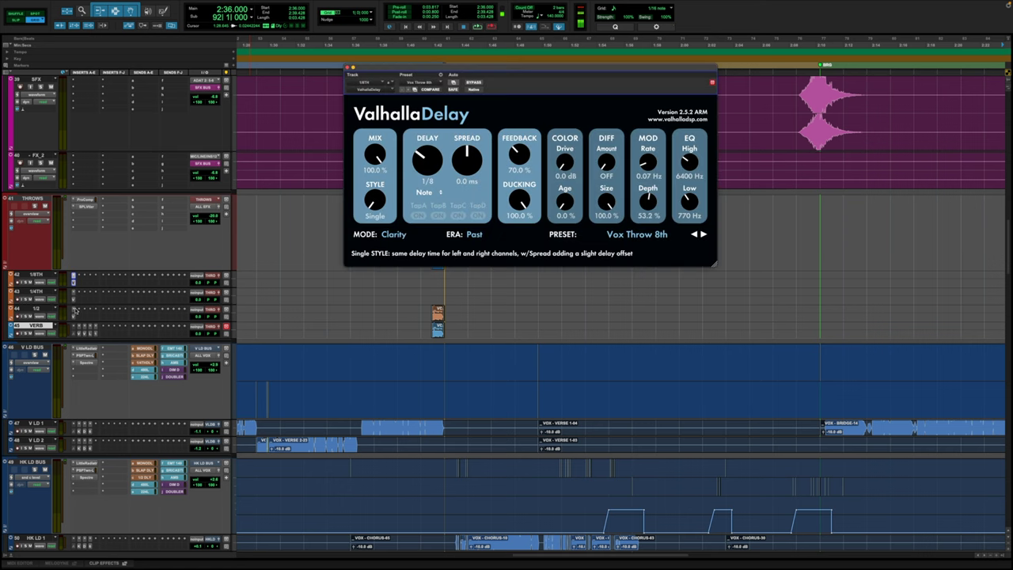
click(73, 295)
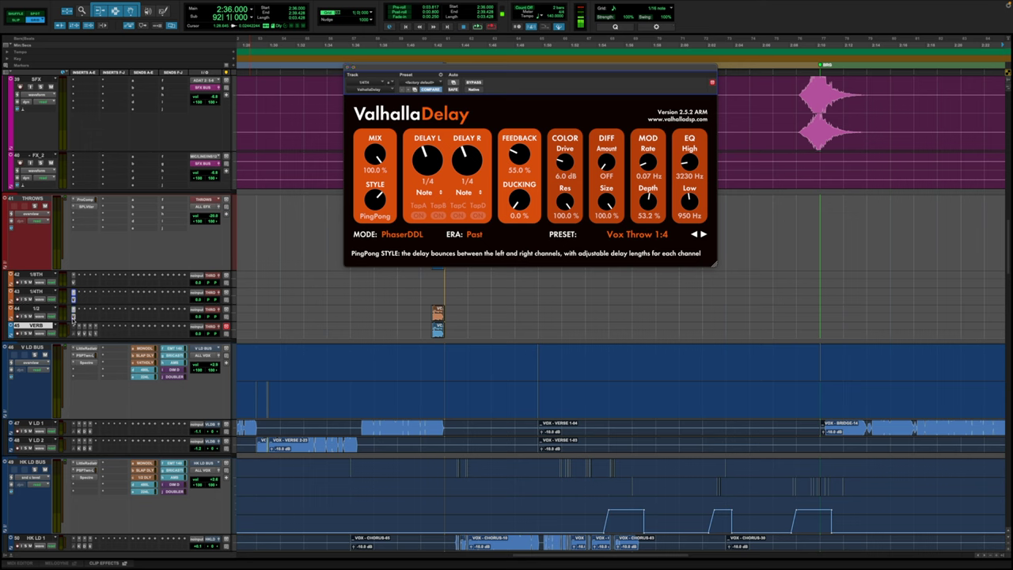
click(72, 313)
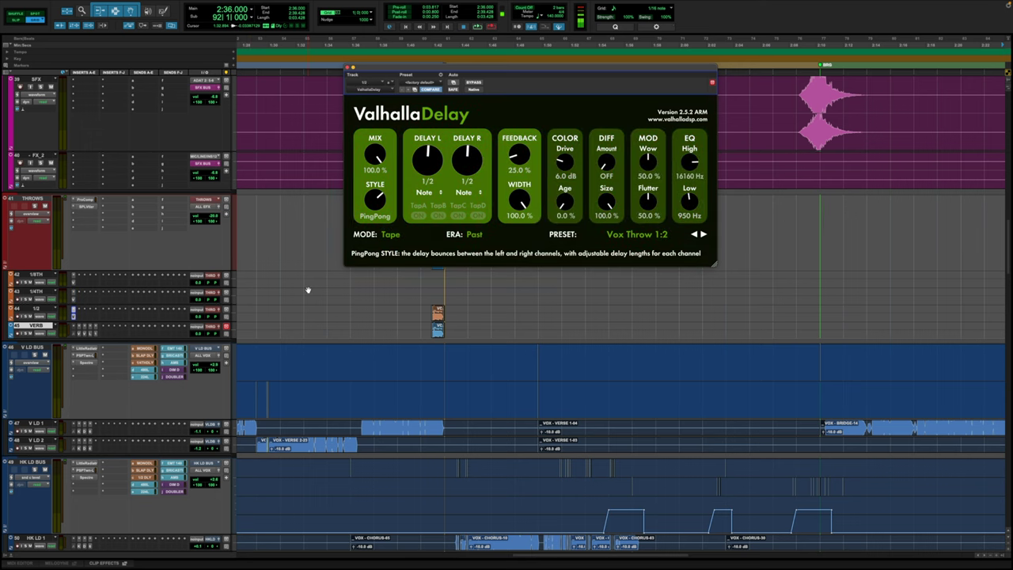
click(73, 277)
click(73, 277)
click(73, 297)
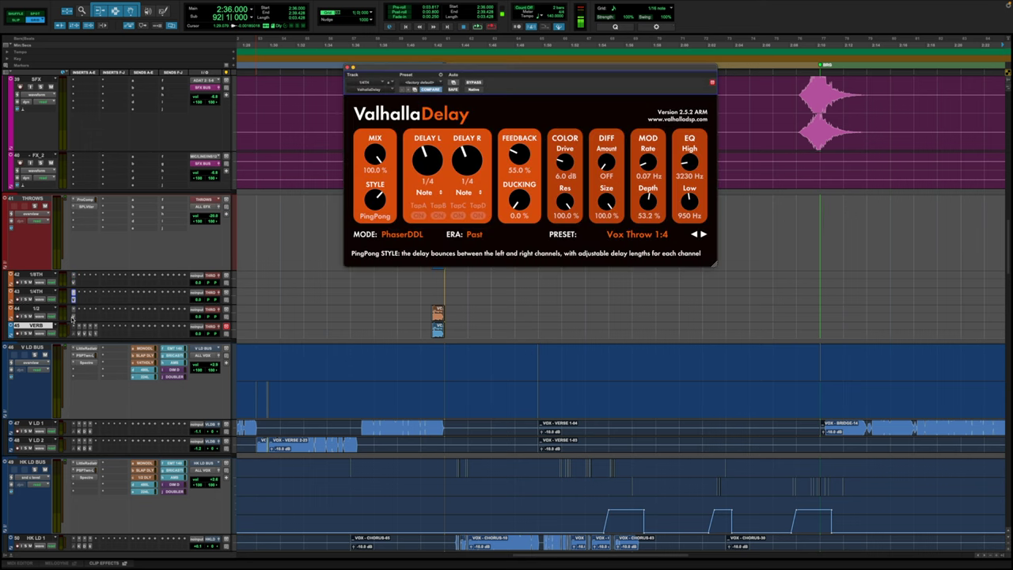
click(73, 314)
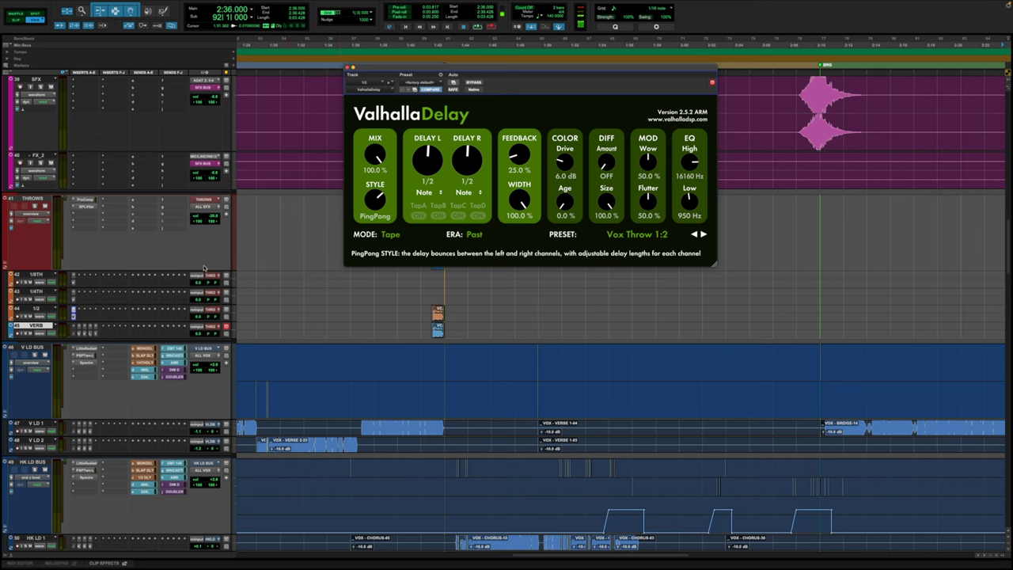
Go through the VERB track's inserts, examining AIR Vintage Filter, ValhallaDelay and the Tube-Tech CL 1B compressor
click(120, 342)
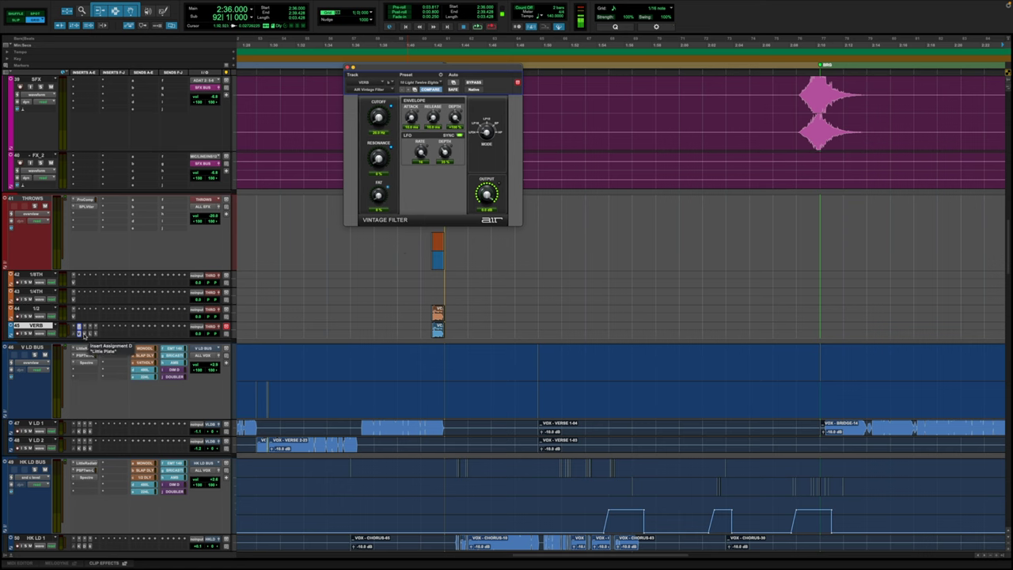
click(84, 333)
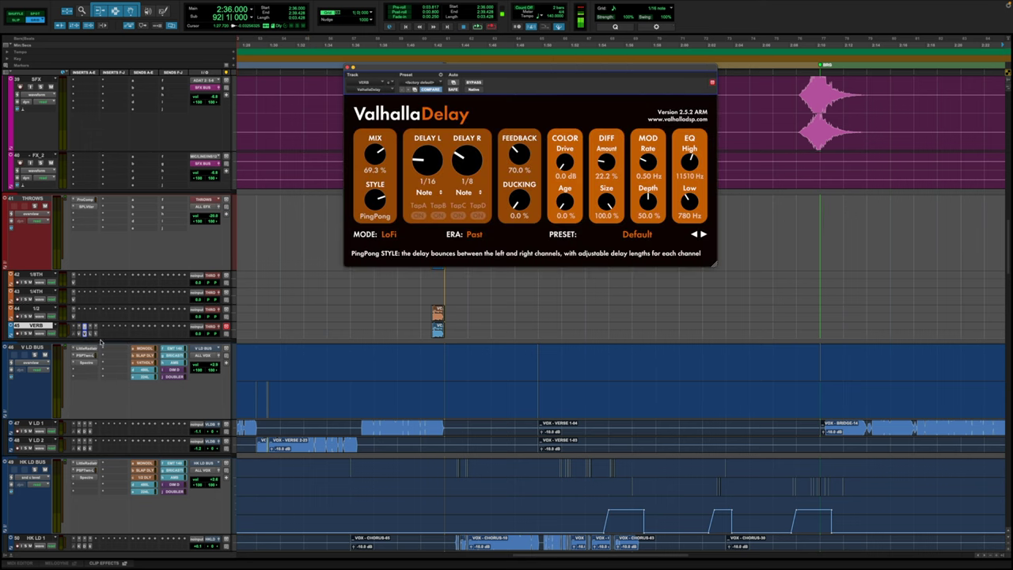
click(89, 330)
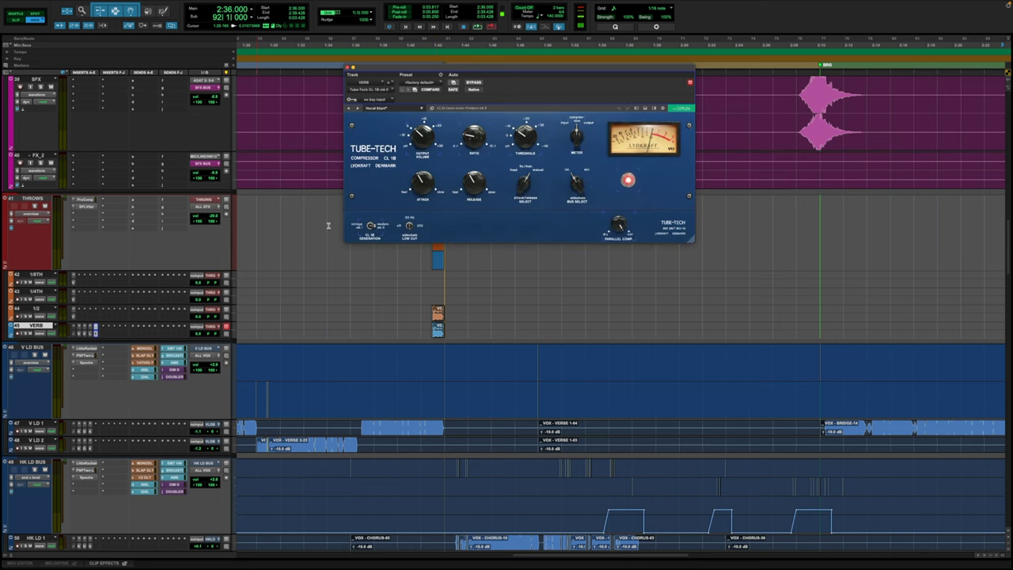
Select V LD 1's first verse vocal and review the track's Kirchhoff-EQ, Dyn3 De-Esser and Fairchild 660 compressor
drag(333, 428, 526, 437)
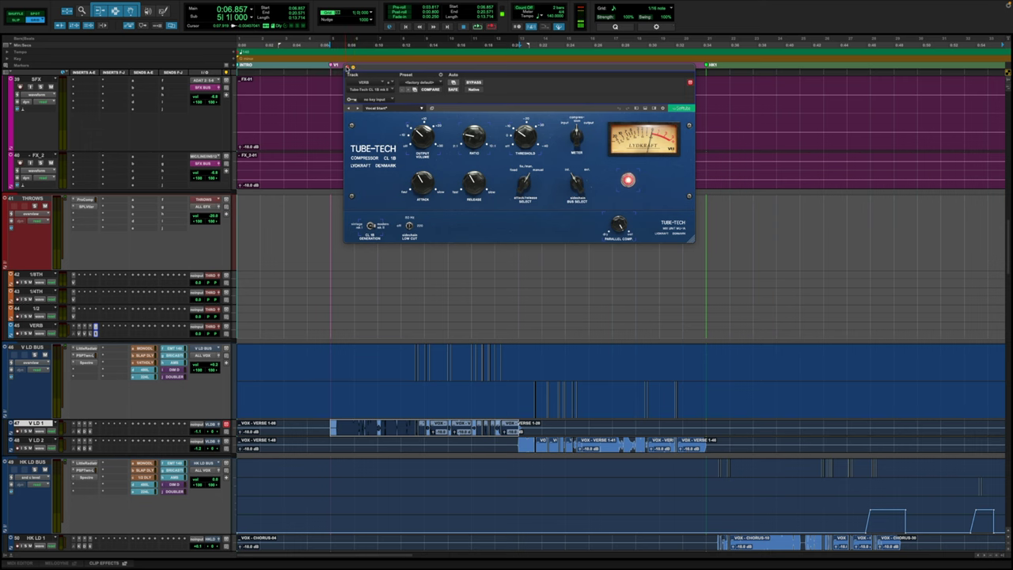
key(ctrl+w)
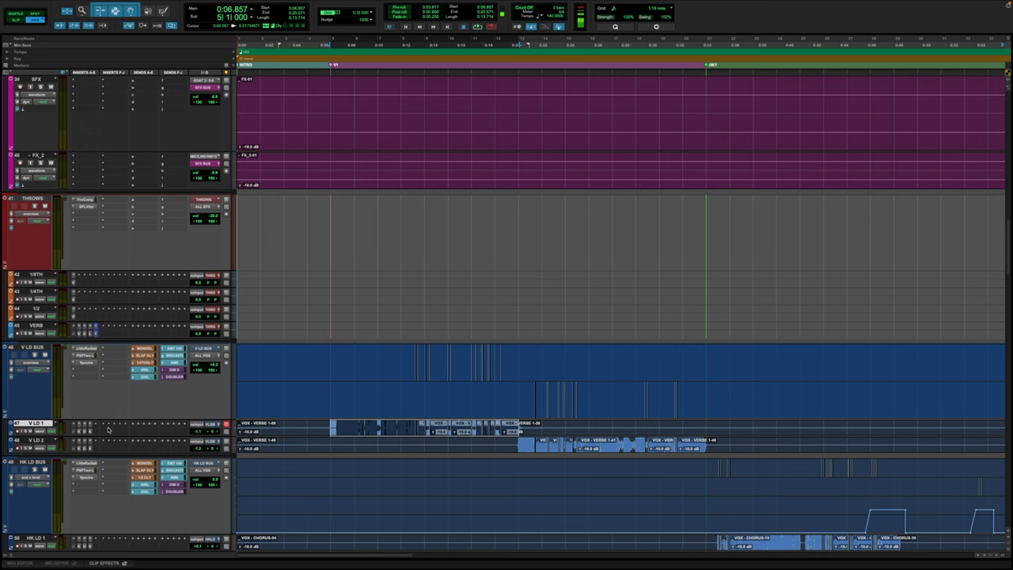
click(79, 426)
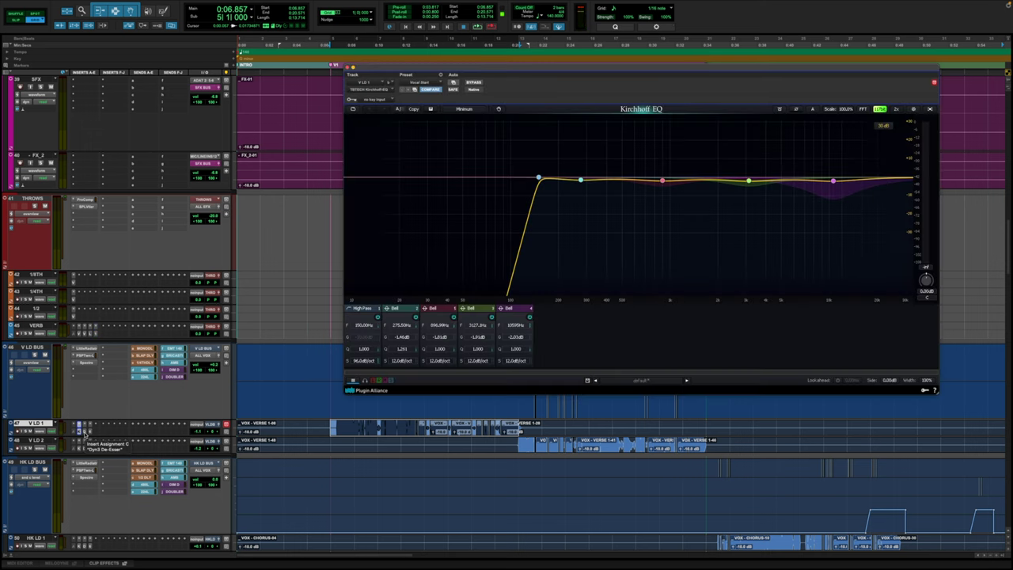
click(85, 428)
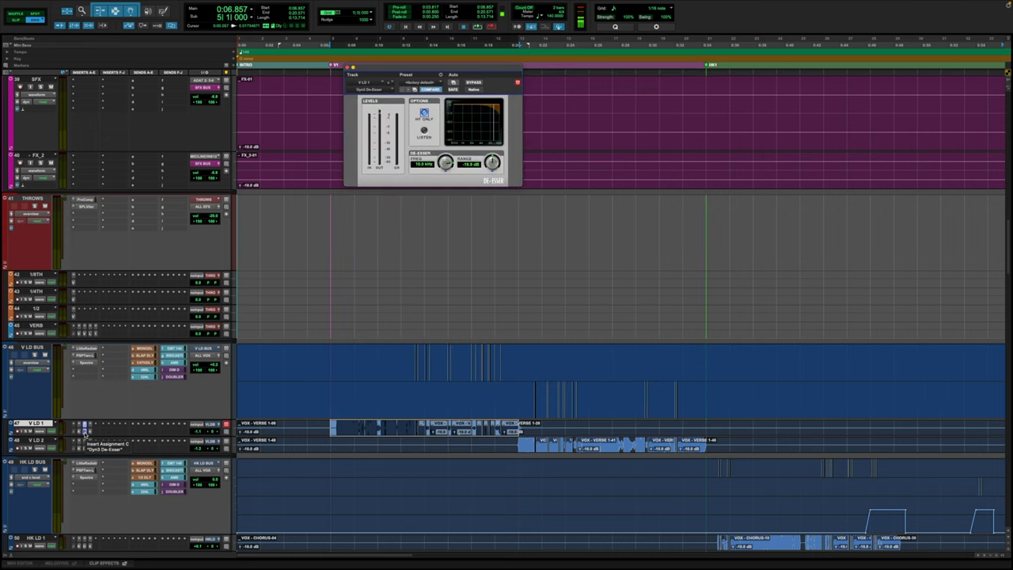
click(89, 427)
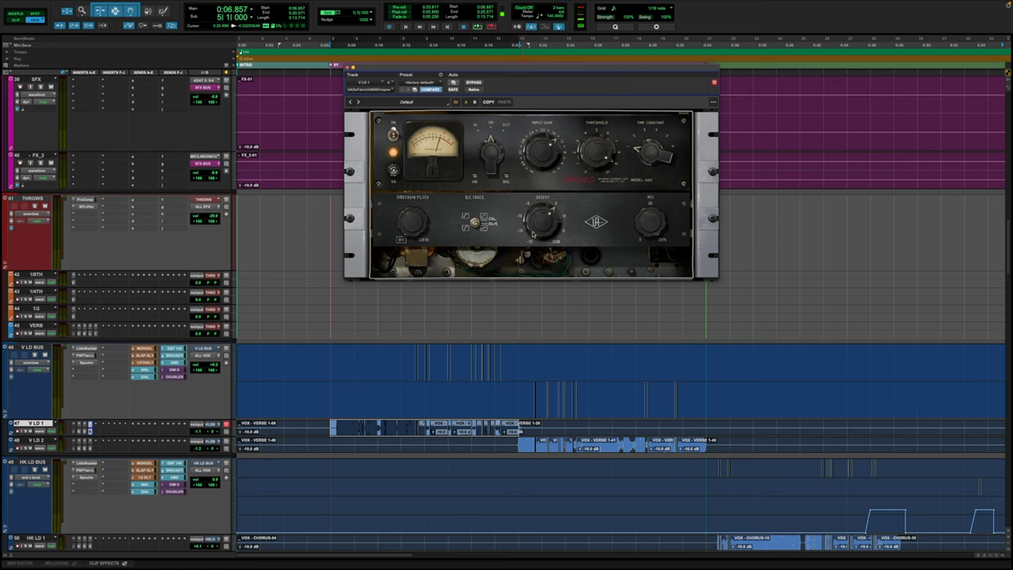
Review the V LD BUS inserts in order, including the PSP Twin-L limiter and Spectre
click(94, 350)
click(85, 354)
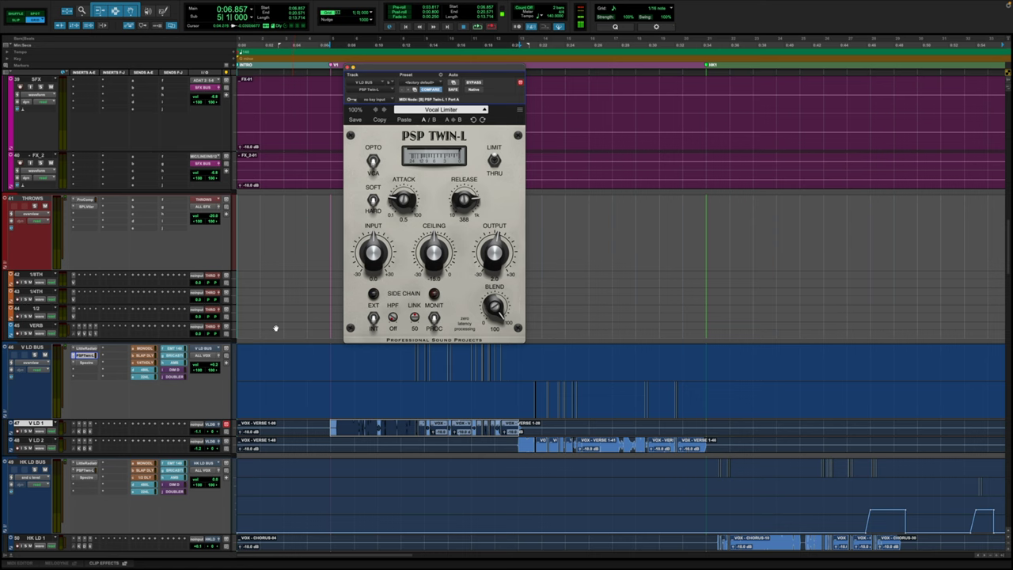
click(86, 362)
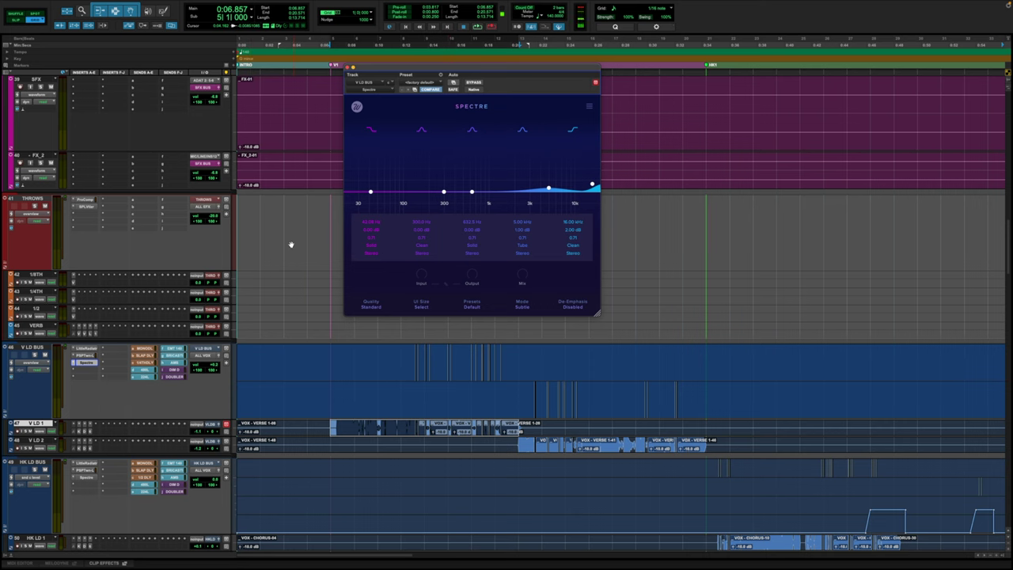
Find the vocal doubles and examine DBL 1's bx_console SSL 4000 E and Dyn3 De-Esser
scroll(147, 322, down, 5)
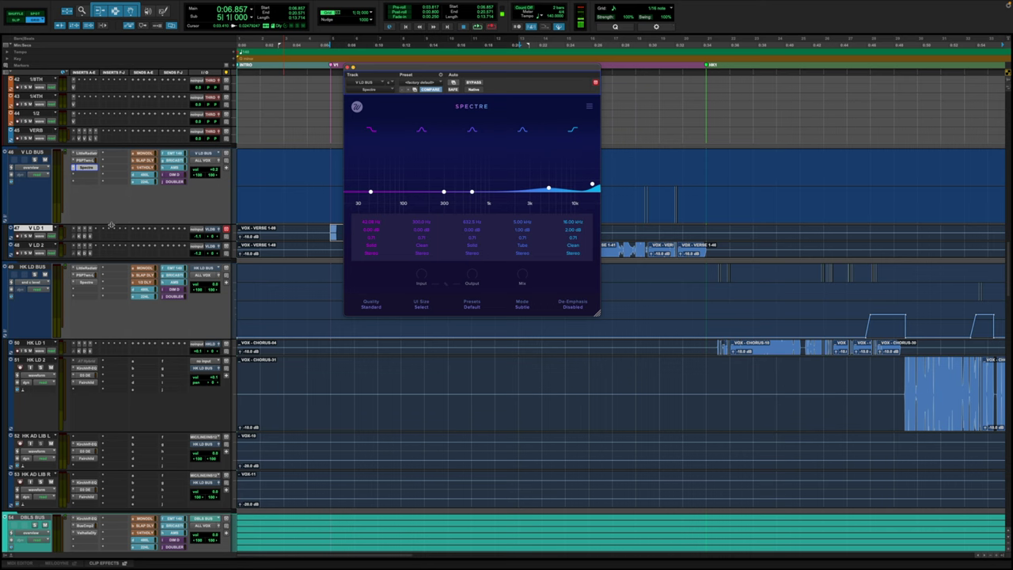
scroll(122, 332, down, 1)
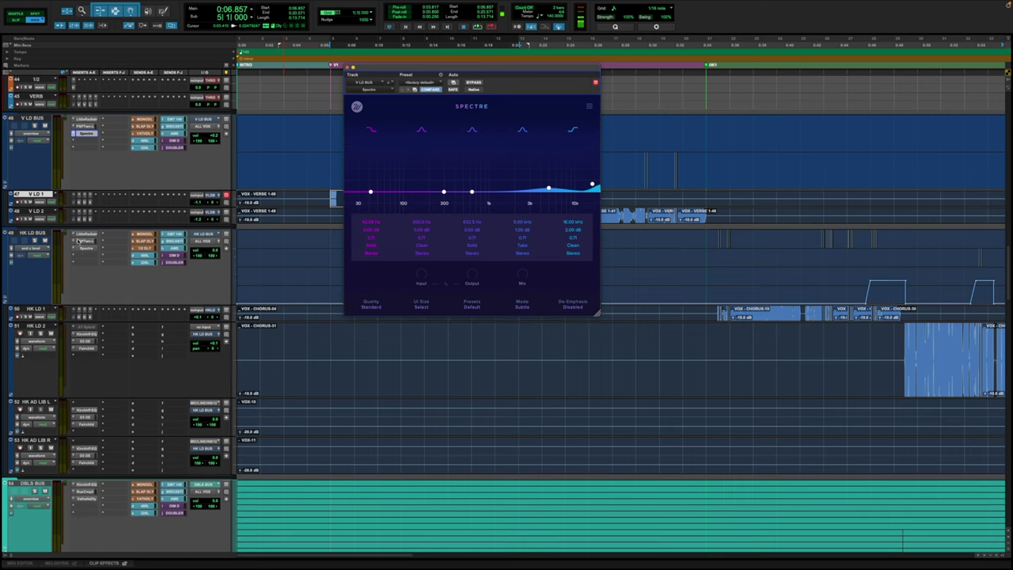
scroll(170, 111, down, 9)
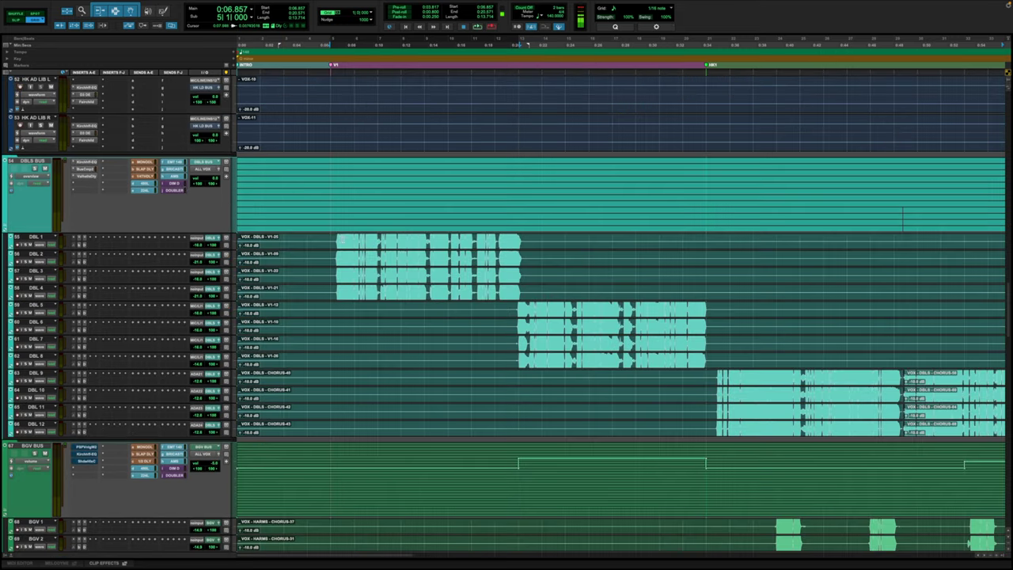
click(80, 238)
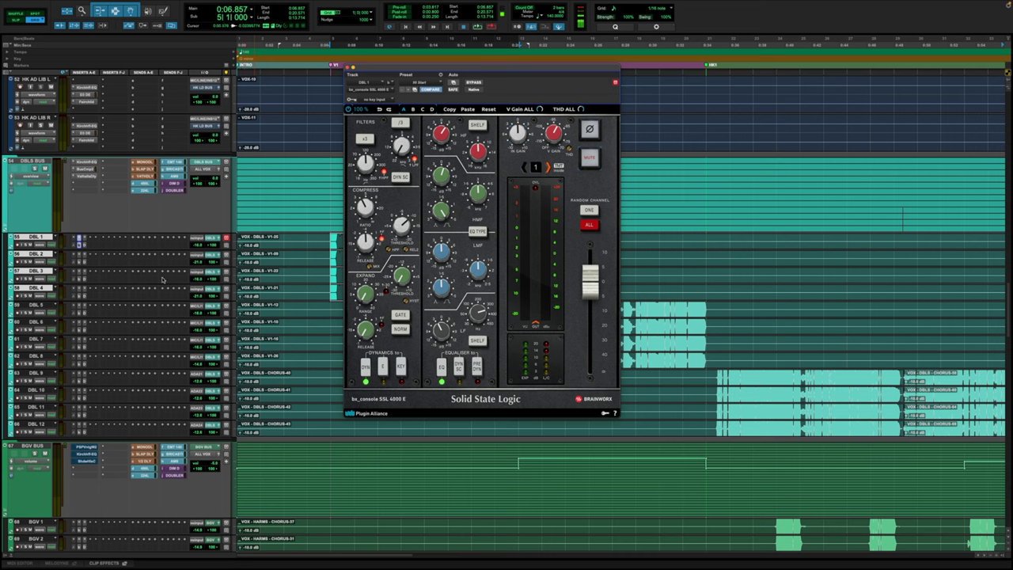
click(85, 244)
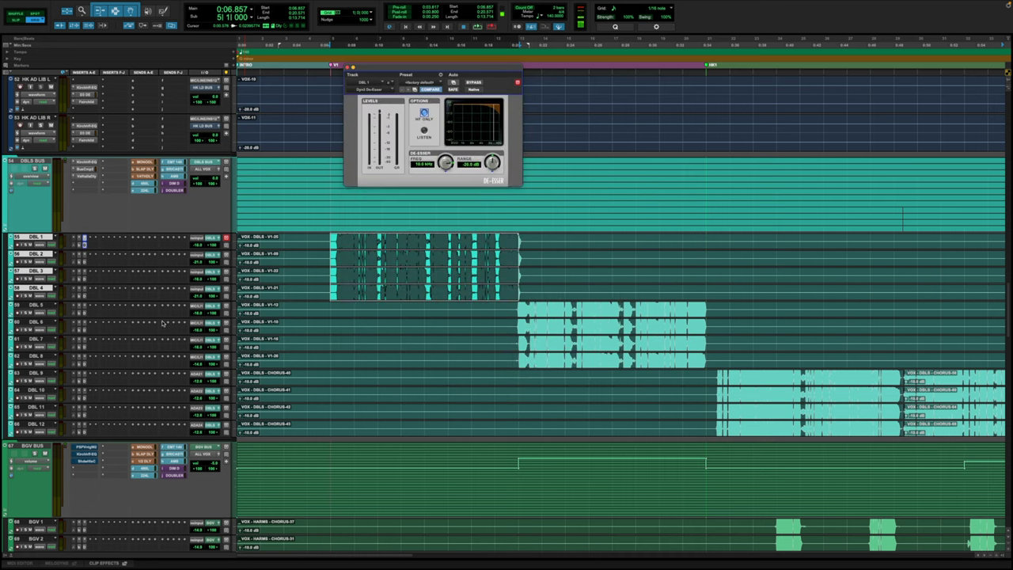
Review the DBLS BUS processing: Kirchhoff-EQ, SSL Native Bus Compressor 2 and the Valhalla plug-in
click(92, 162)
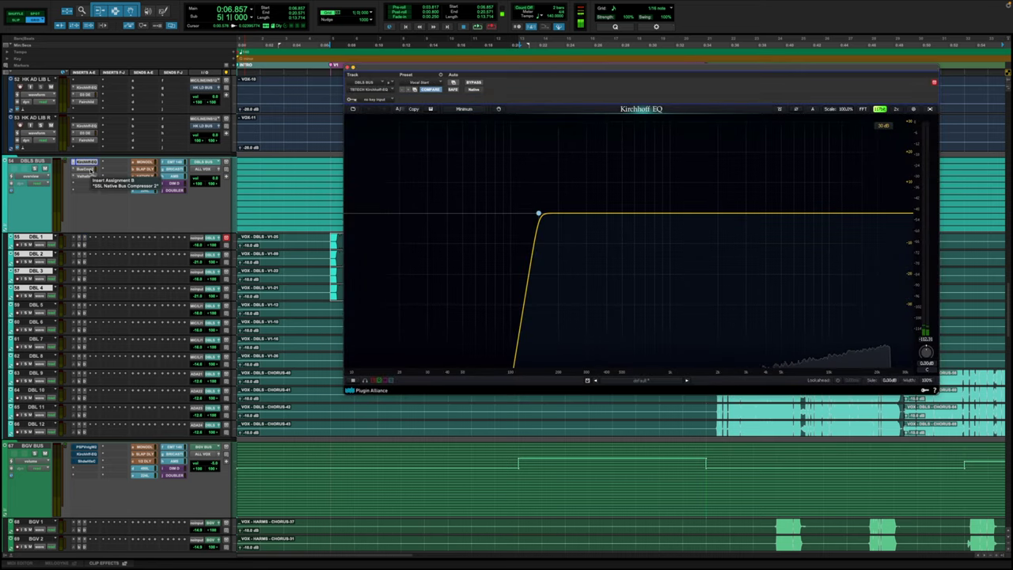
click(88, 169)
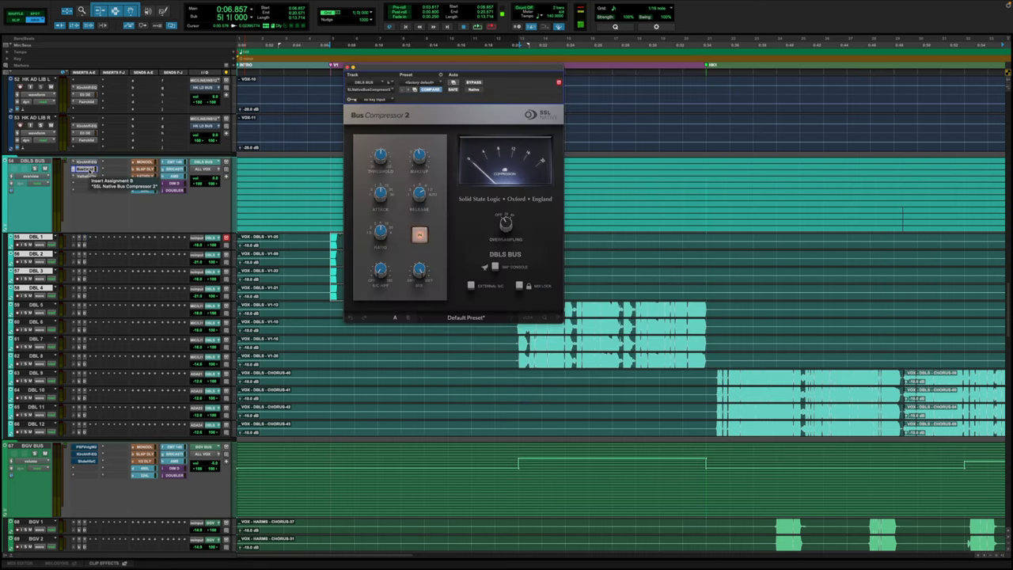
click(90, 177)
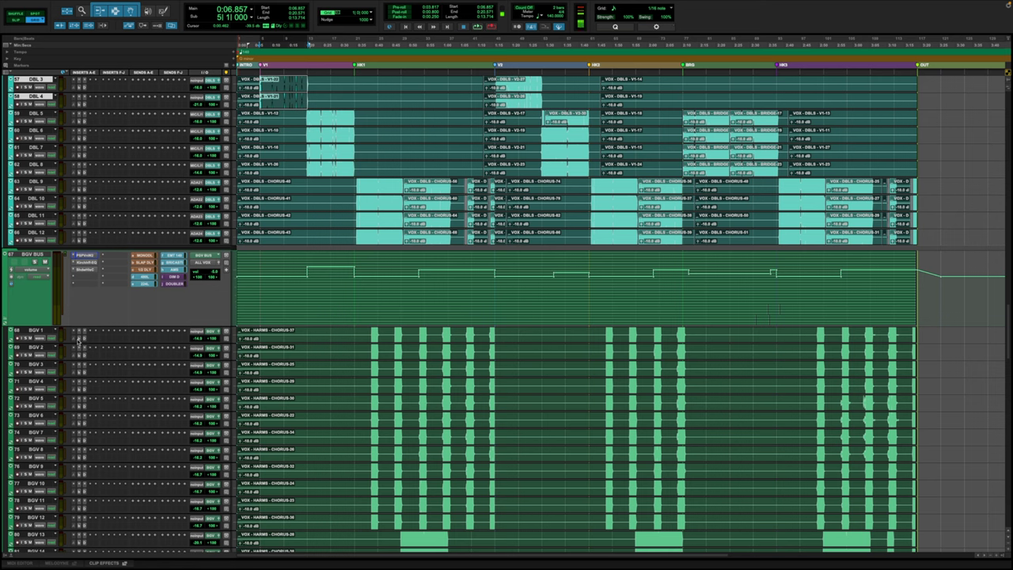
Review both inserts on BGV 1, then the BGV BUS chain with PSP VintageWarmer2, Kirchhoff-EQ and the third insert
click(78, 336)
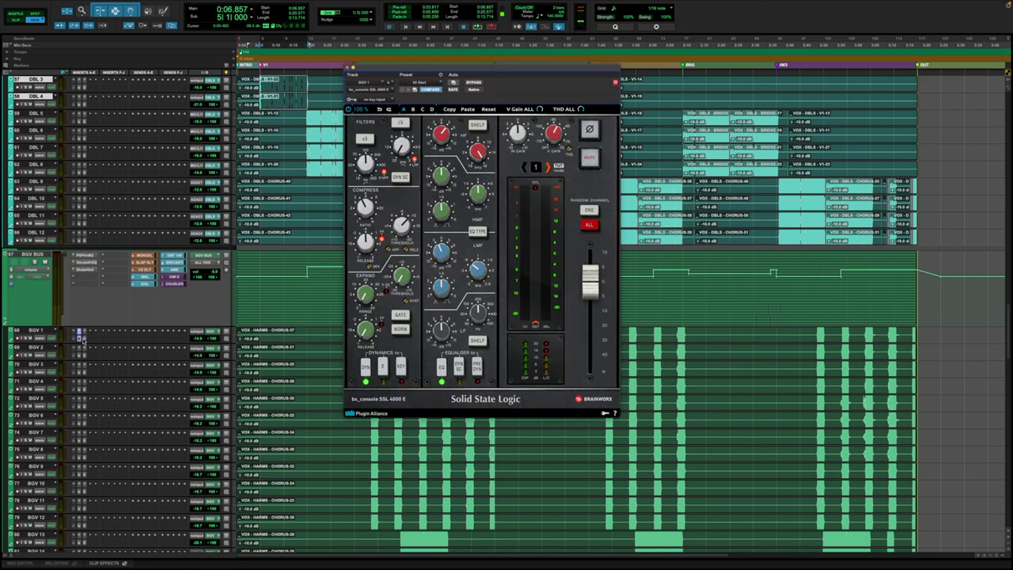
click(84, 337)
click(84, 255)
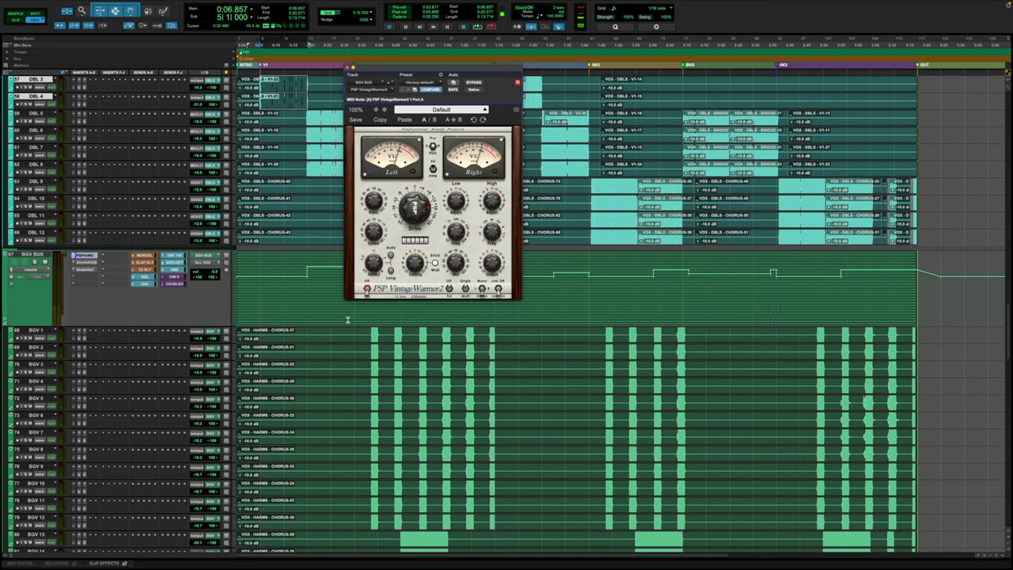
click(94, 263)
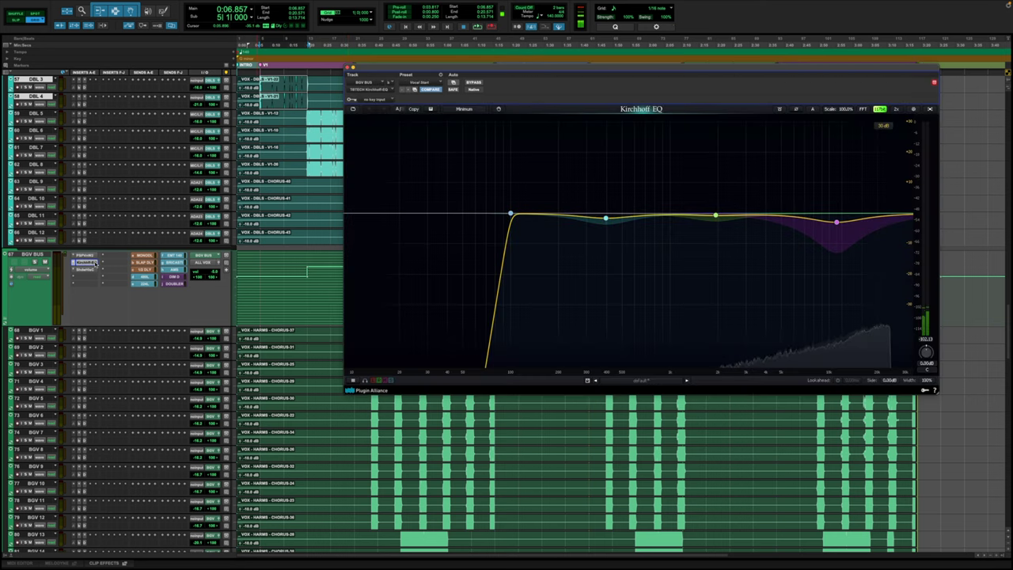
click(86, 270)
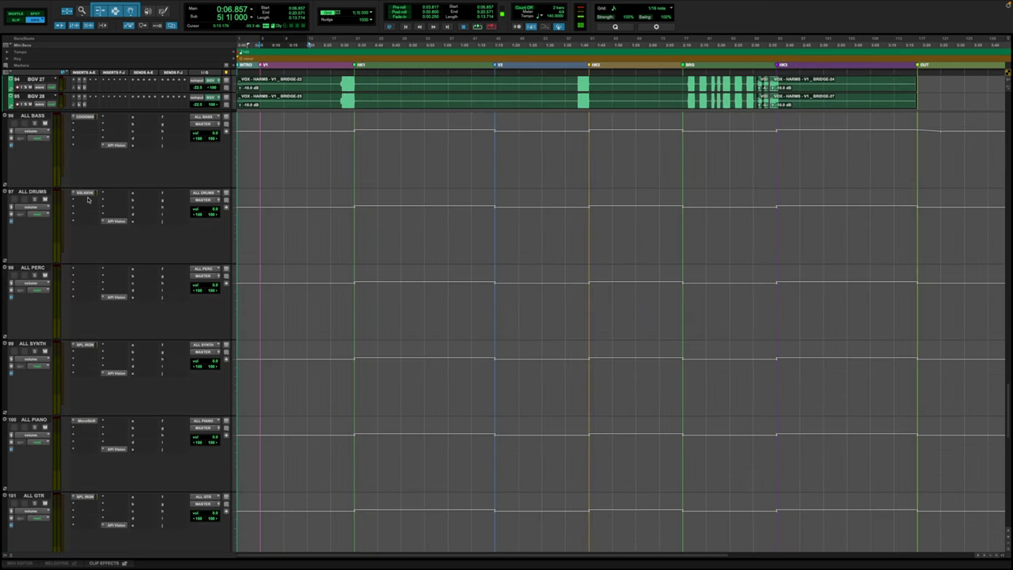
Survey the ALL group buses from ALL BASS through MASTER and examine the first insert on ALL BASS
scroll(83, 353, down, 3)
scroll(87, 373, down, 2)
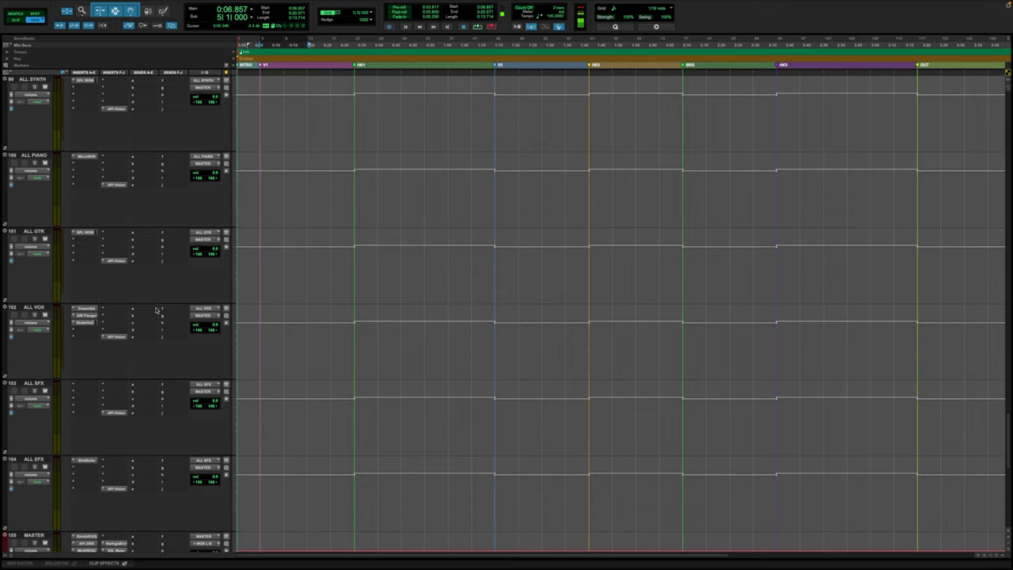
scroll(159, 304, up, 3)
scroll(111, 237, up, 2)
scroll(87, 269, down, 7)
scroll(86, 271, up, 6)
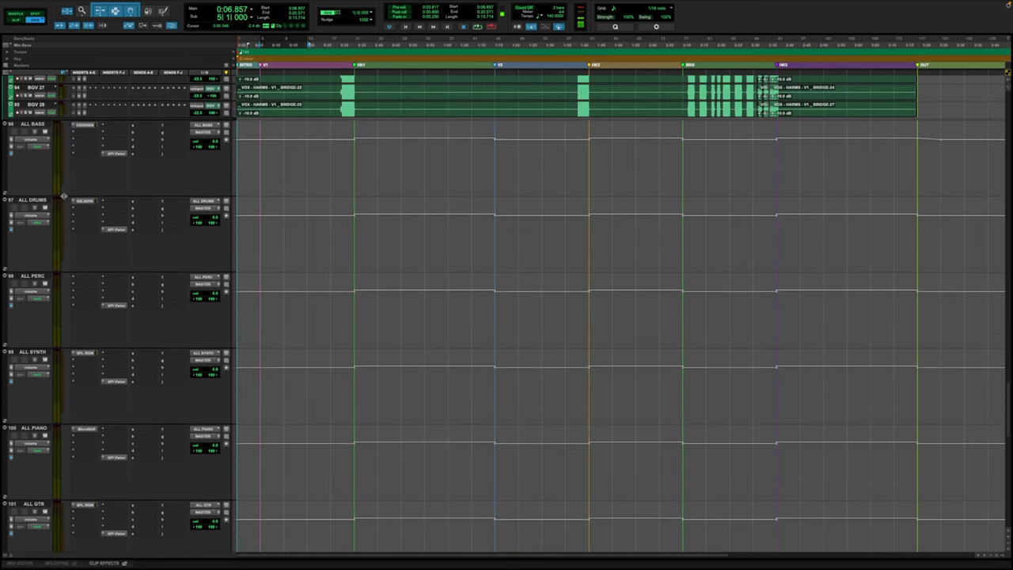
click(85, 126)
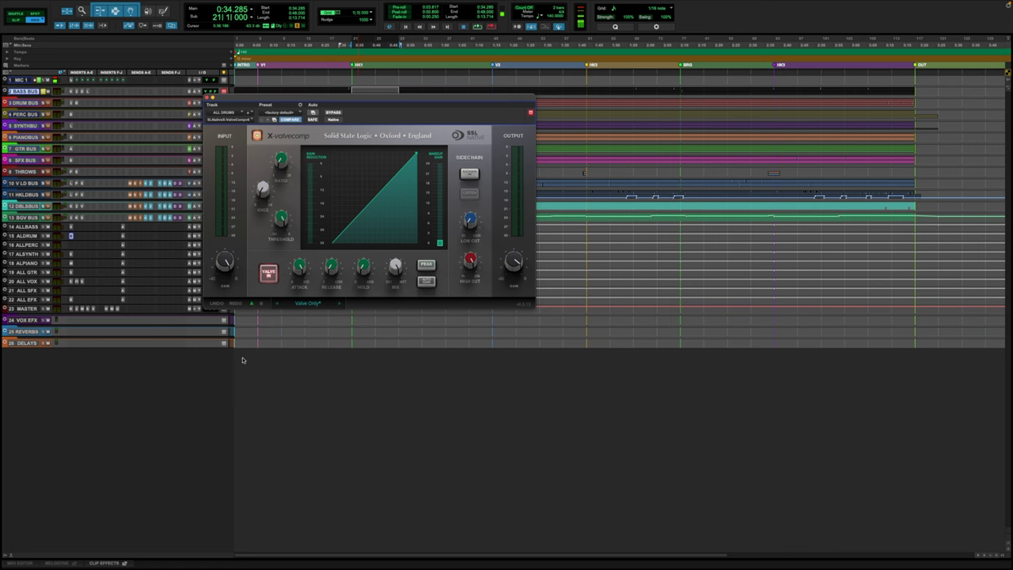
Examine the SSL X-ValveComp on ALL DRUMS, toggling its valve stage and checking the Valve Only preset
click(270, 274)
click(270, 274)
click(291, 113)
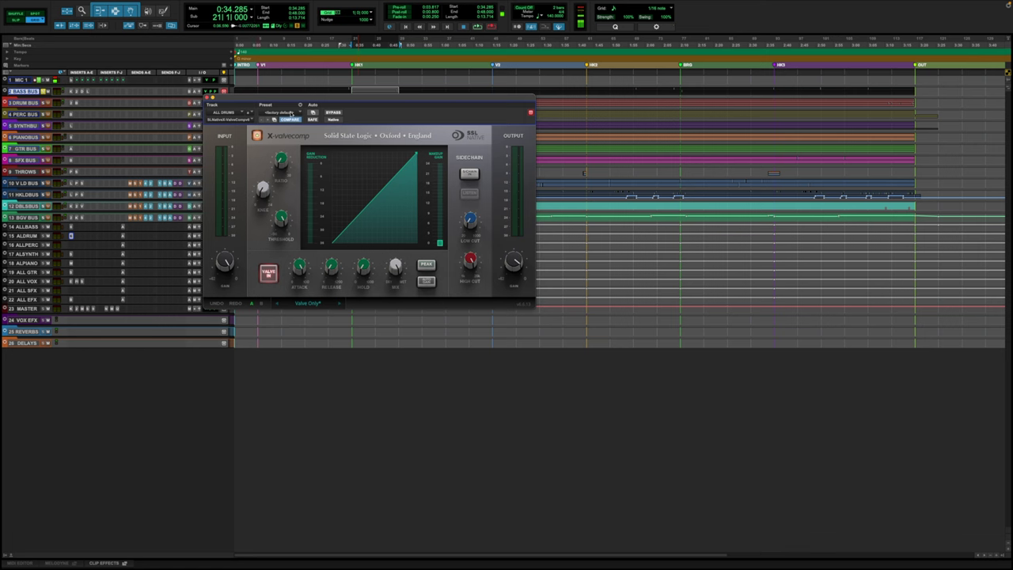
click(300, 304)
click(268, 273)
Review the SPL IRON compressor on ALL SYNTH and the MicroShift insert on ALL PIANO
click(70, 253)
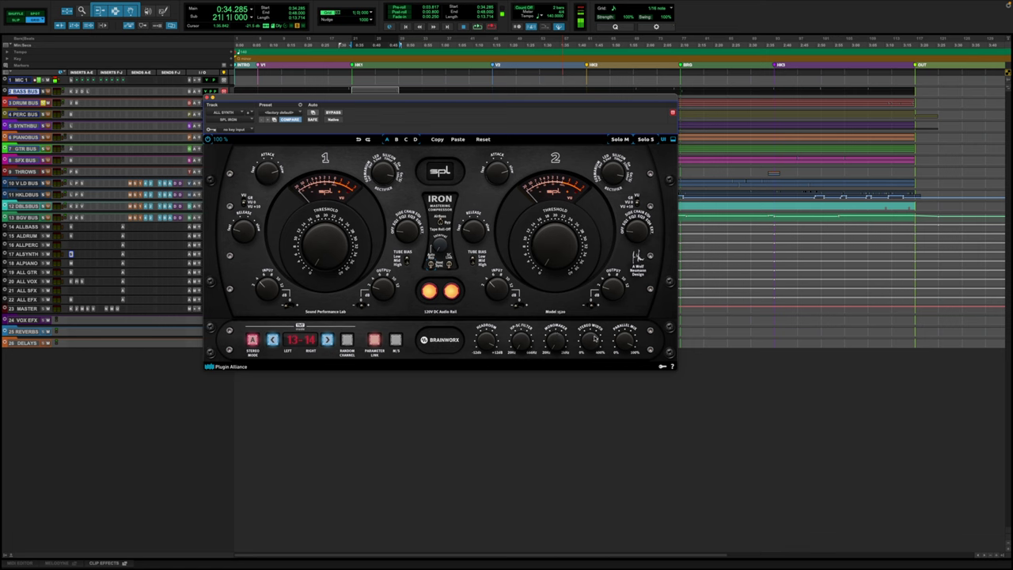
key(ctrl+alt+b)
click(72, 262)
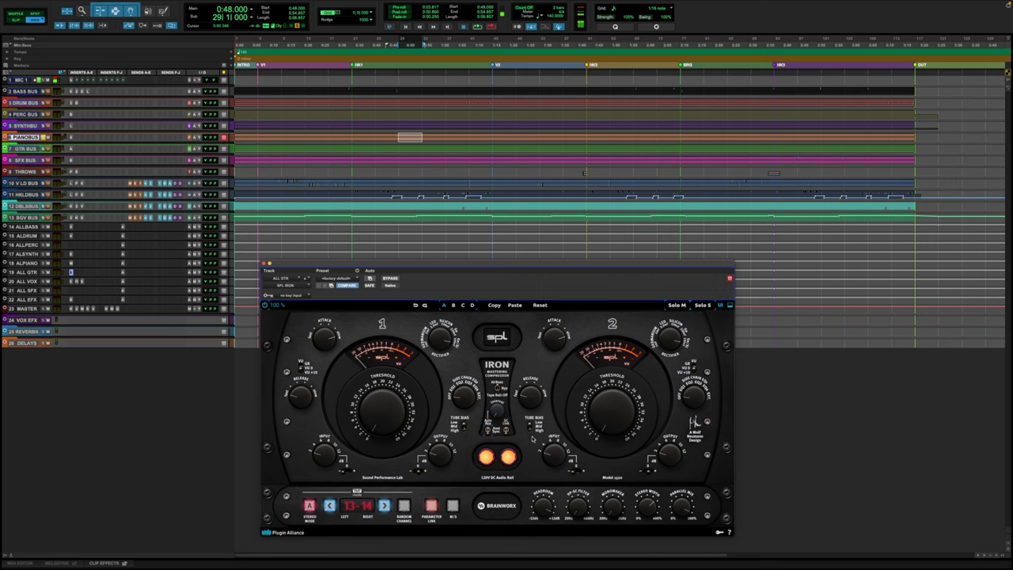
Review ALL VOX's AIR Ensemble, AIR Flanger and Shadow Hills compressor, plus the Black Box HG-2 on ALL EFX
click(72, 281)
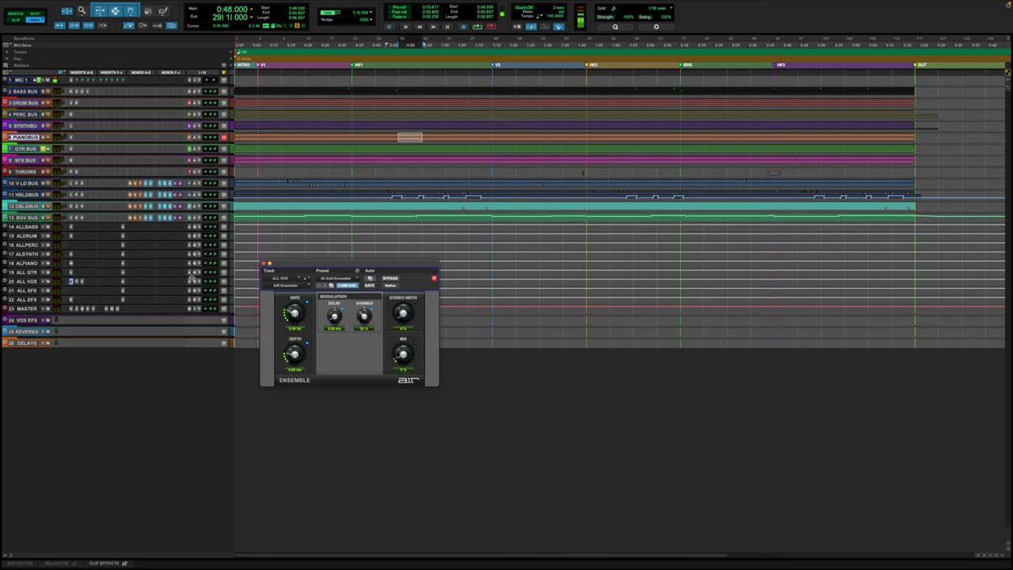
click(79, 280)
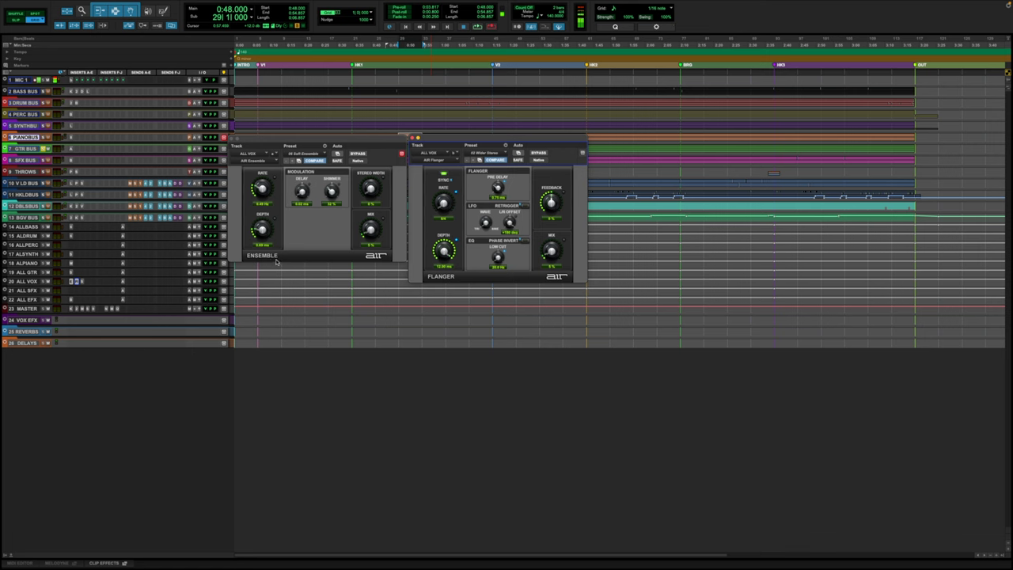
click(82, 281)
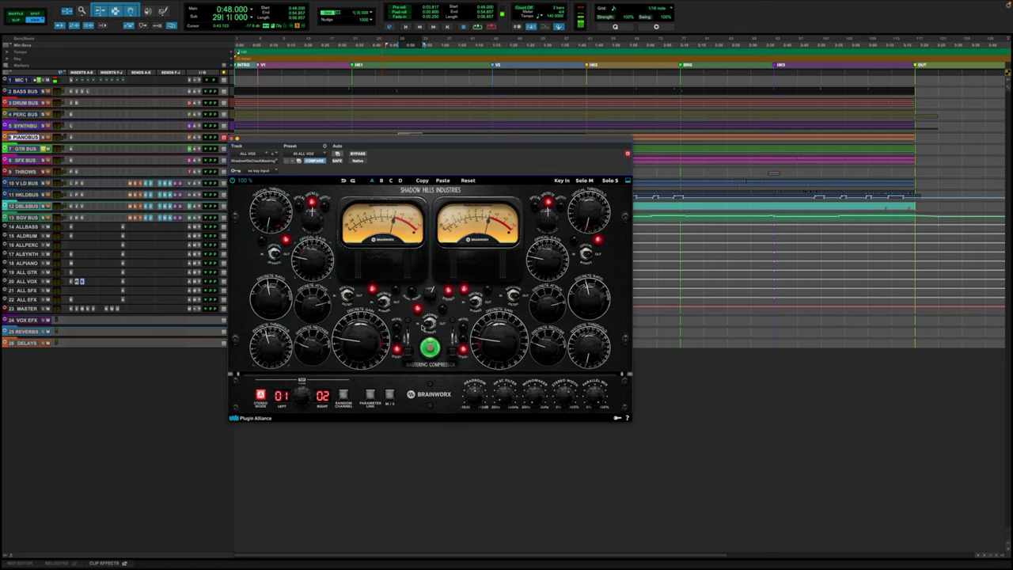
mouse_move(569, 400)
click(24, 300)
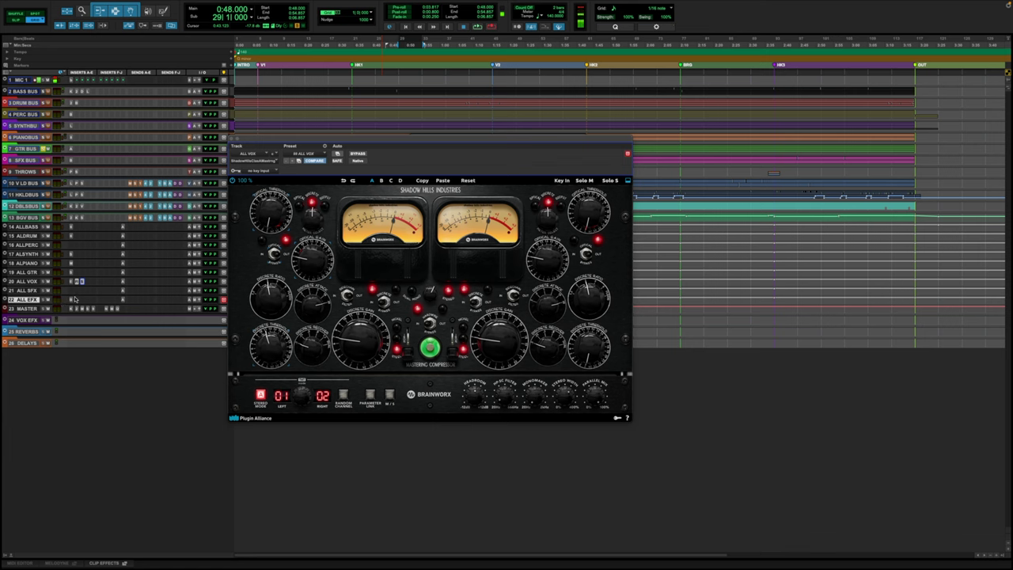
click(72, 300)
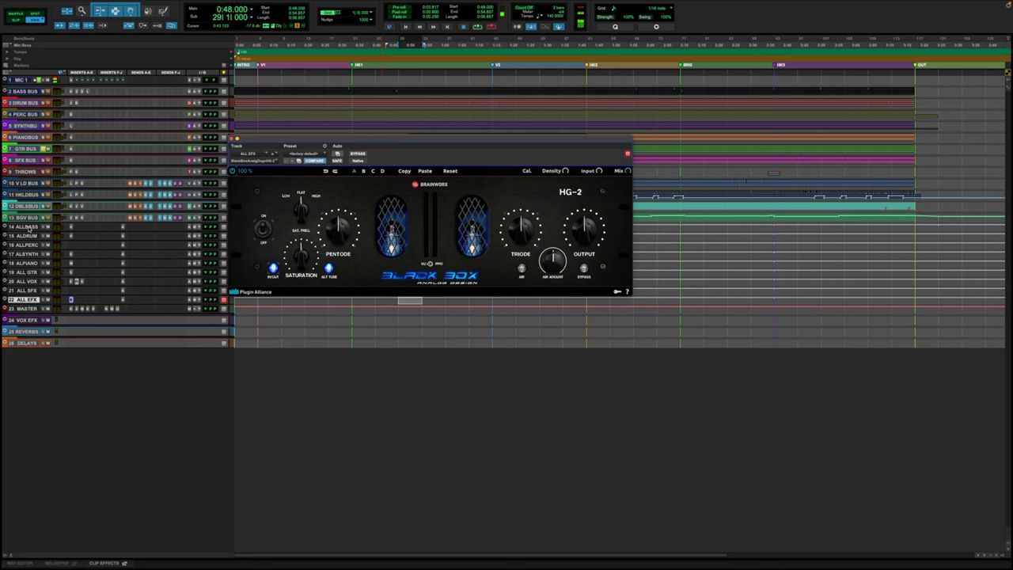
Select the group buses from ALL BASS through ALL EFX and examine the API Vision Channel Strip on ALL BASS
click(30, 227)
shift+click(26, 301)
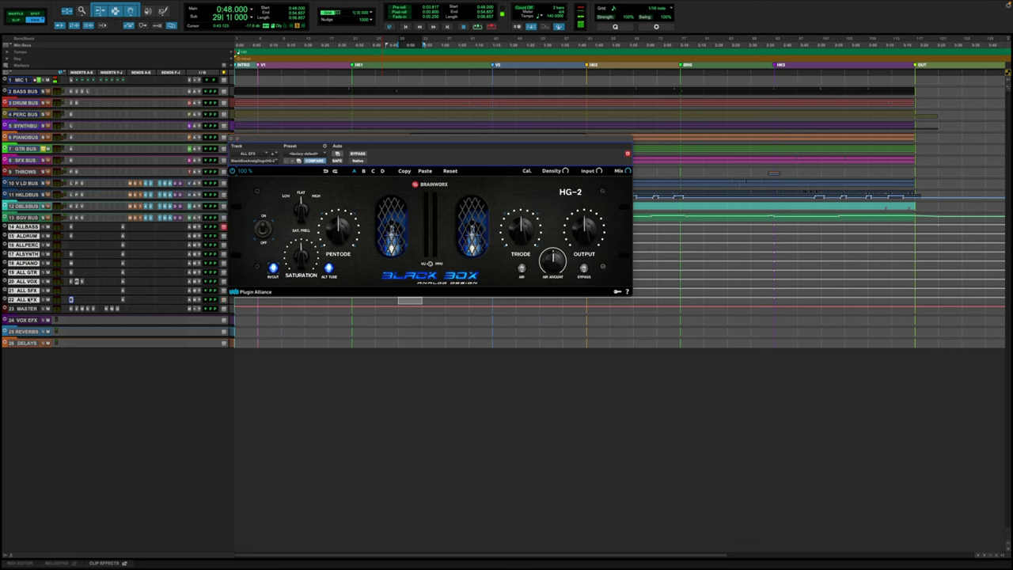
click(123, 228)
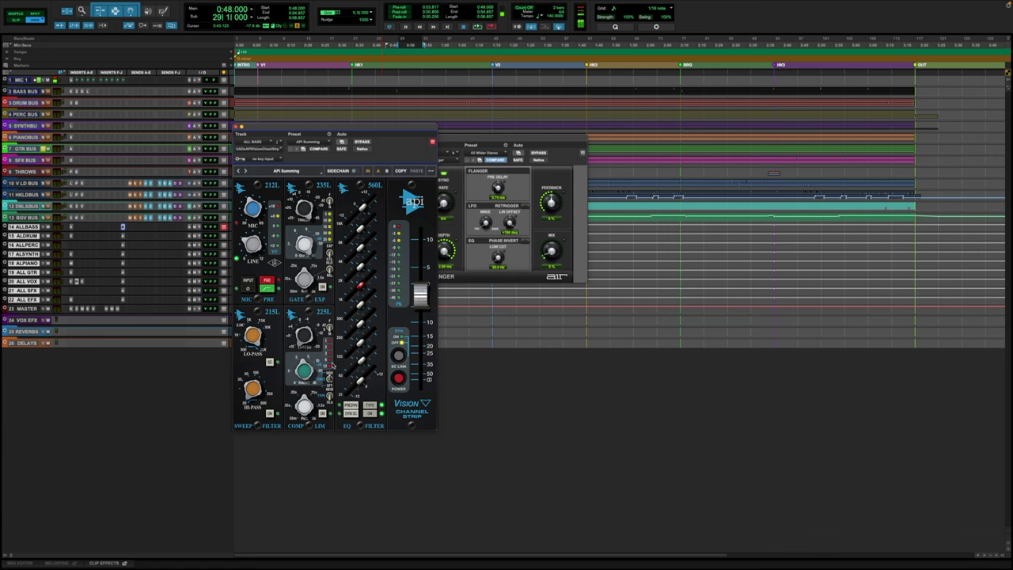
Go through the MASTER chain: Kirchhoff-EQ, API 2500, Millennia NSEQ-2, StandardCLIP, Ozone Elements and the Insight meter
click(77, 309)
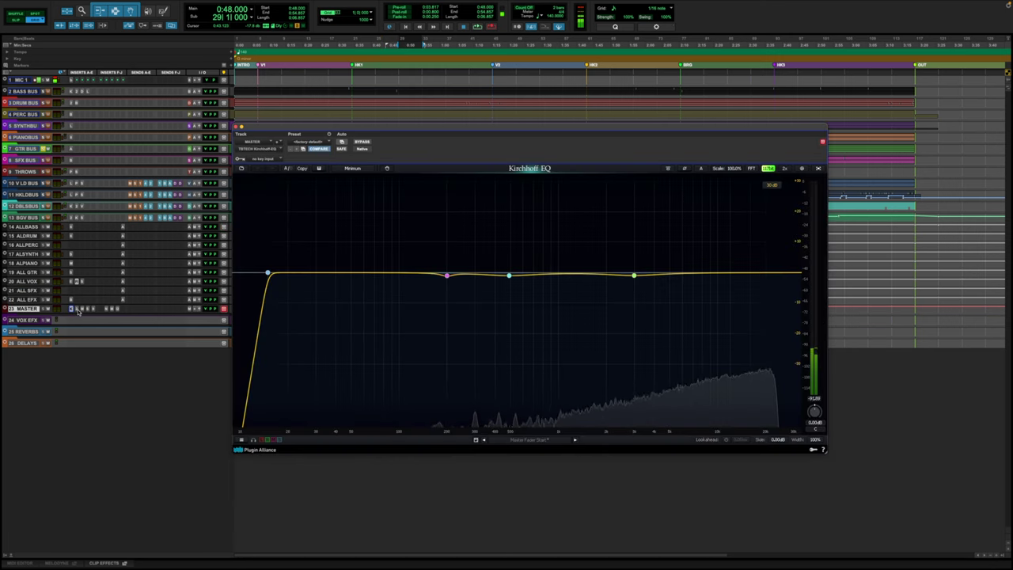
click(79, 309)
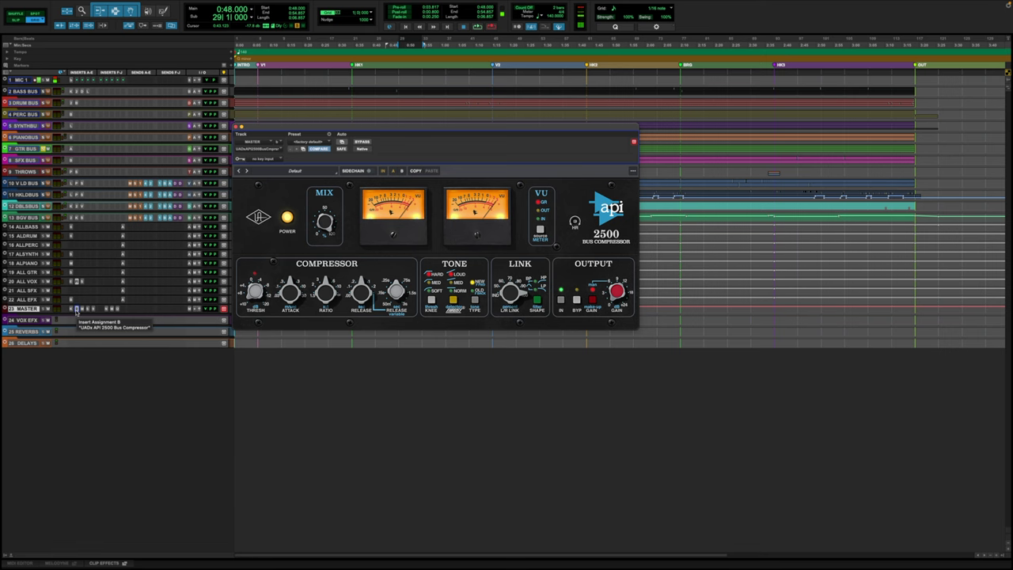
click(76, 310)
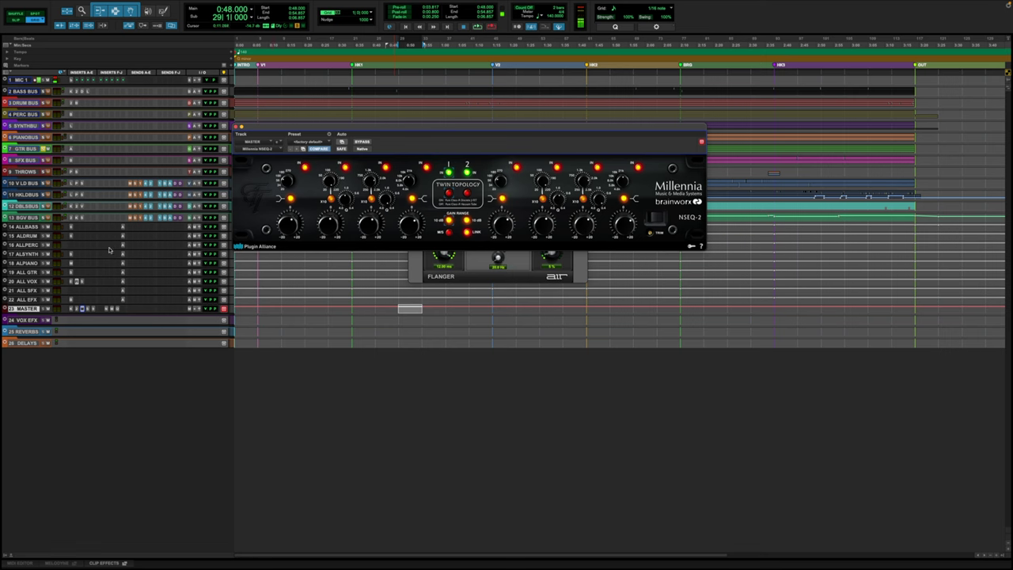
click(87, 309)
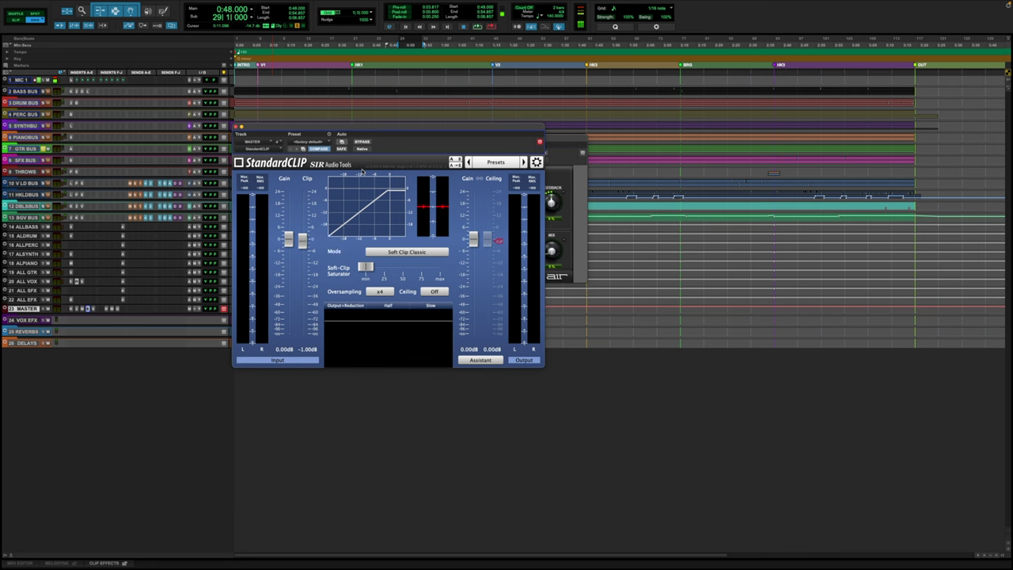
click(93, 309)
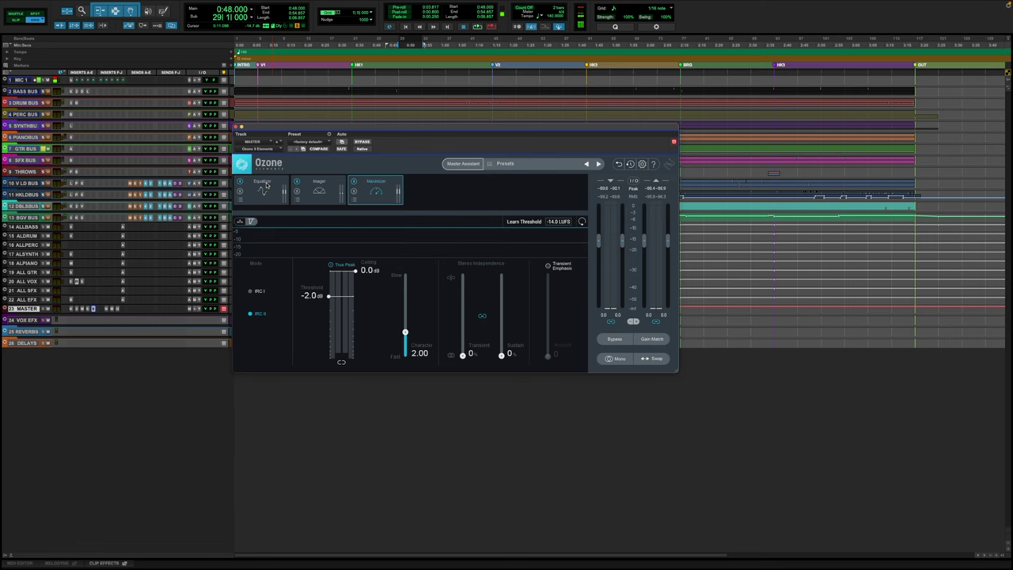
click(106, 308)
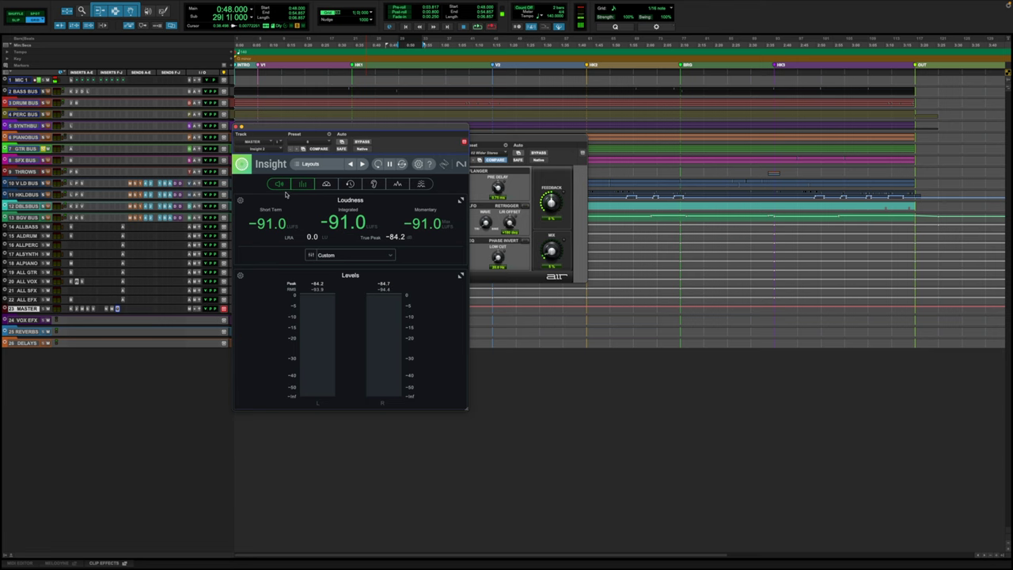
Expand the VOX EFX, REVERBS and DELAYS folders and examine the MicroShift on the DOUBLER track
click(29, 321)
click(8, 320)
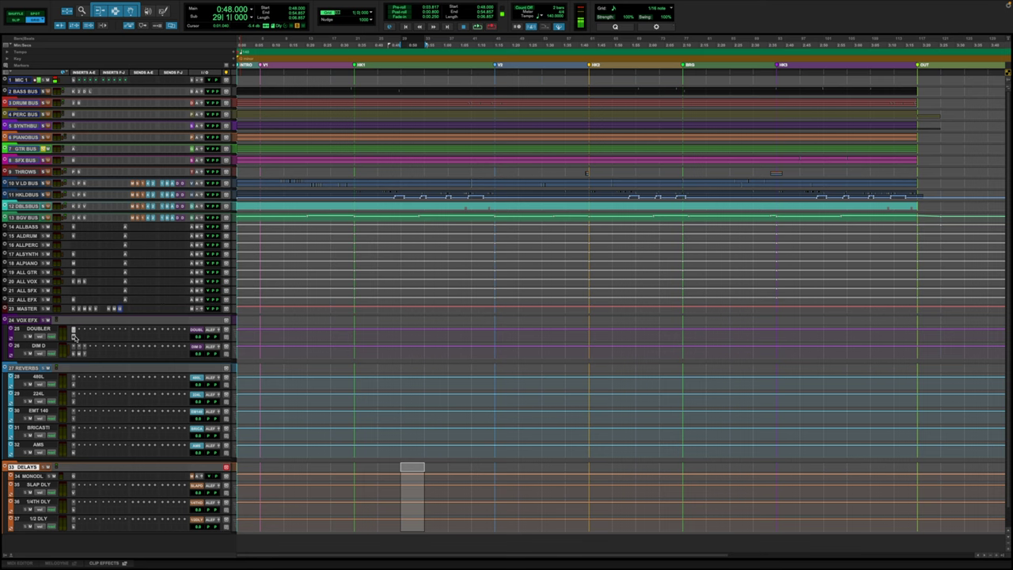
click(73, 334)
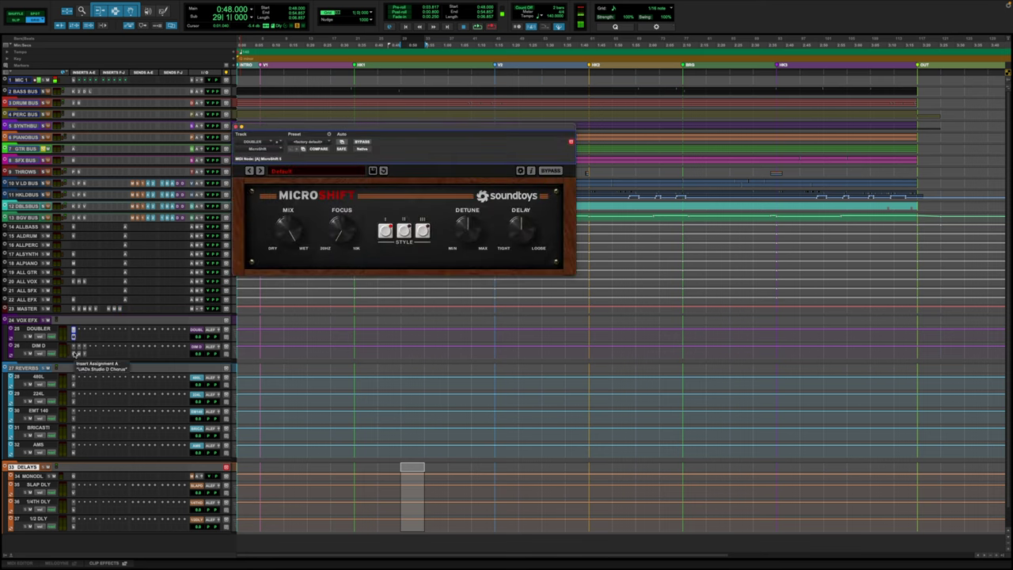
Examine the DIM D return's chain: UAD Studio D Chorus, Maag MAGNUM-K compressor and EQ3 7-Band
click(73, 351)
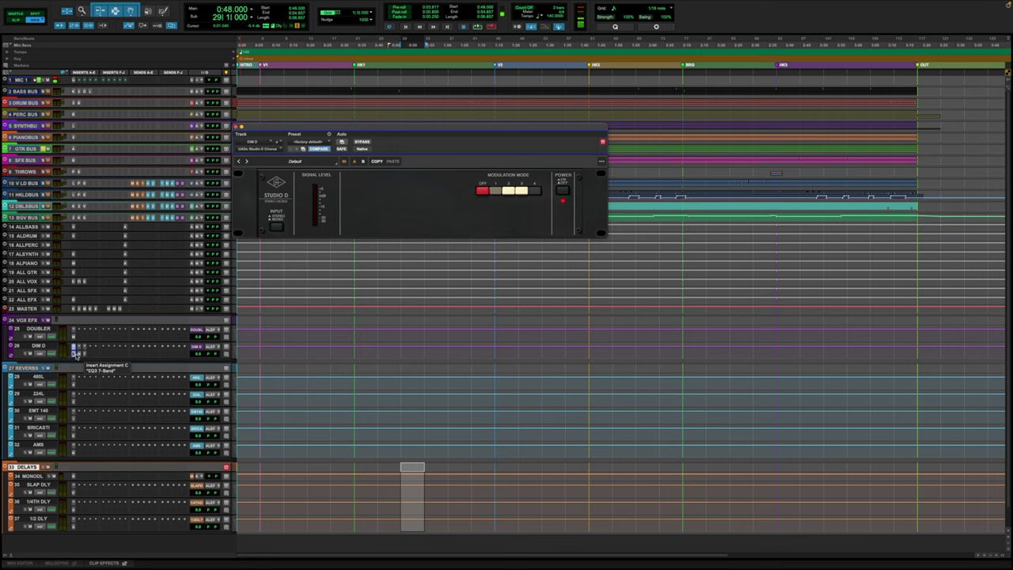
click(78, 353)
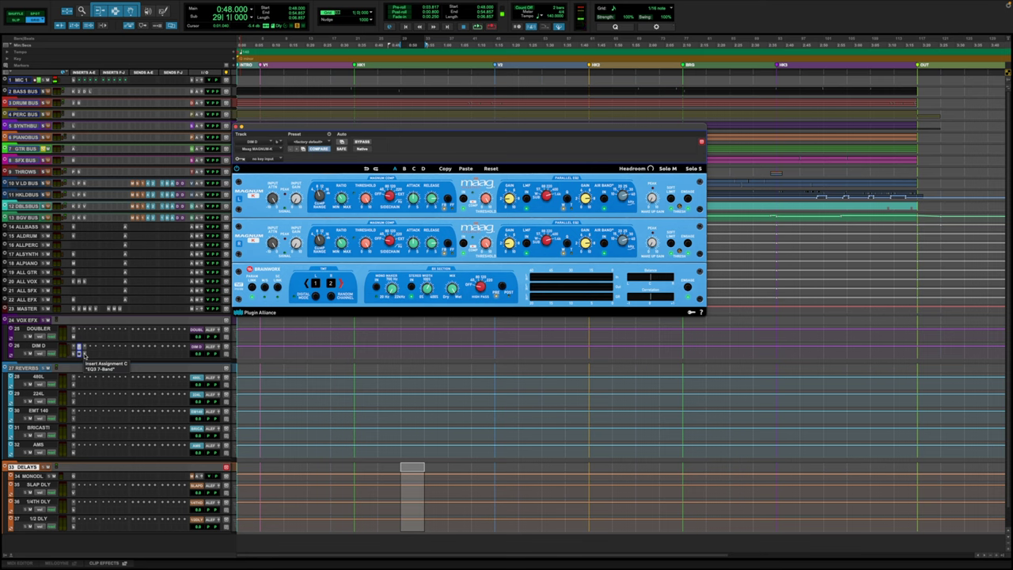
click(82, 351)
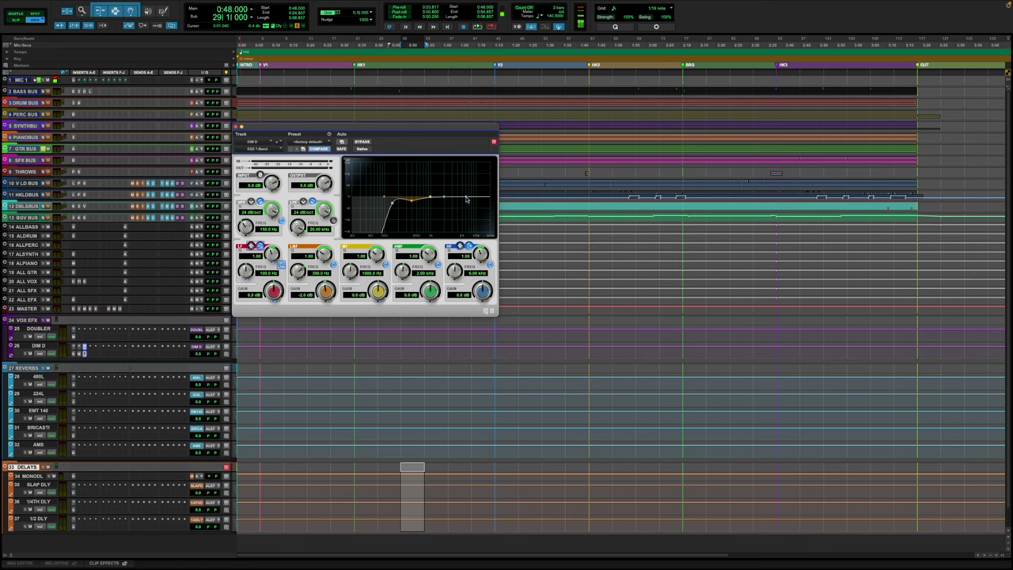
Go through the REVERBS returns' plug-ins: LX480 Essentials, Lexicon 224, Rev PLATE-140, Seventh Heaven and AIR Non-Linear Reverb, and reposition the plug-in window
click(73, 381)
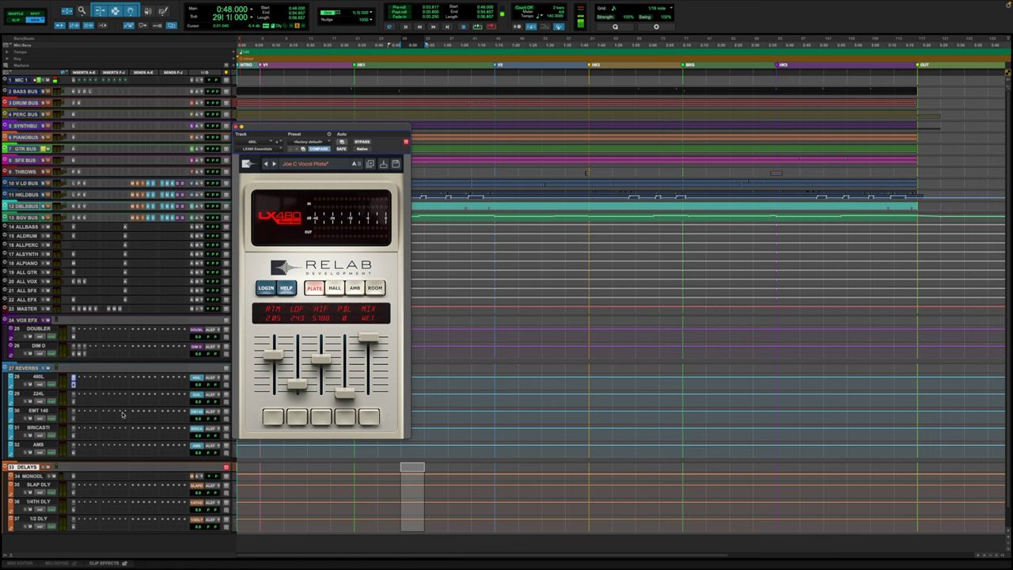
click(73, 393)
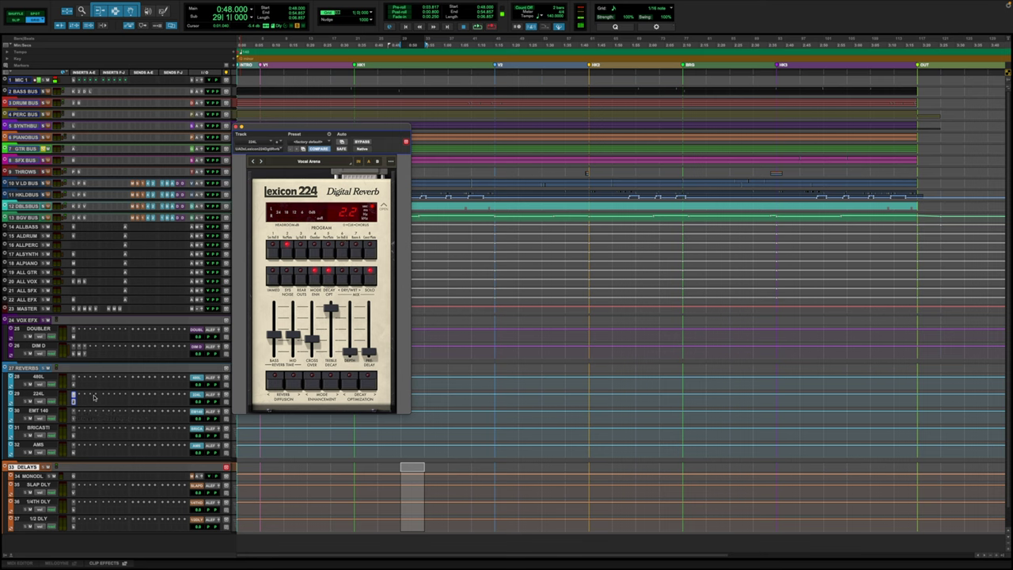
click(74, 412)
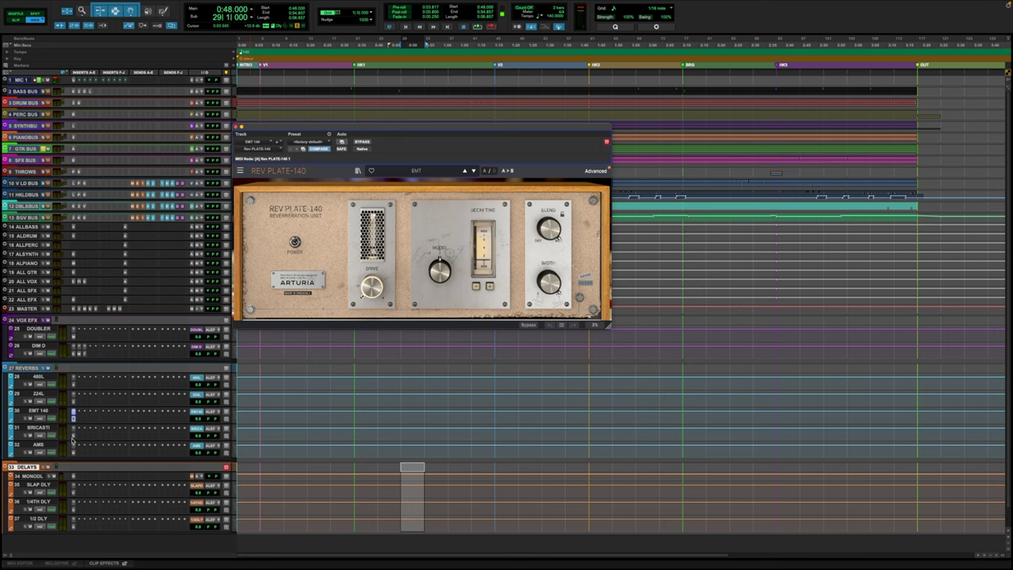
click(74, 430)
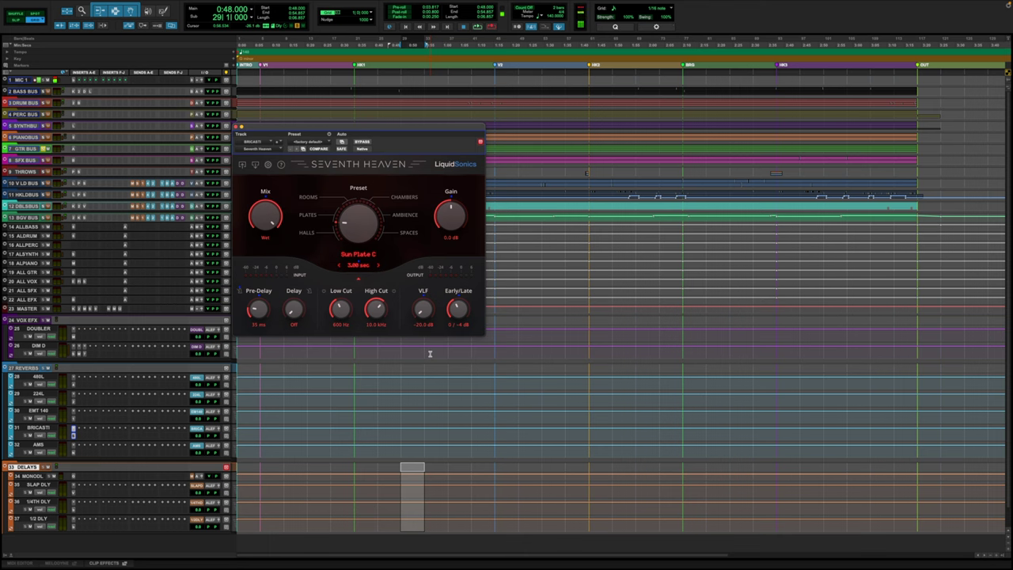
click(74, 447)
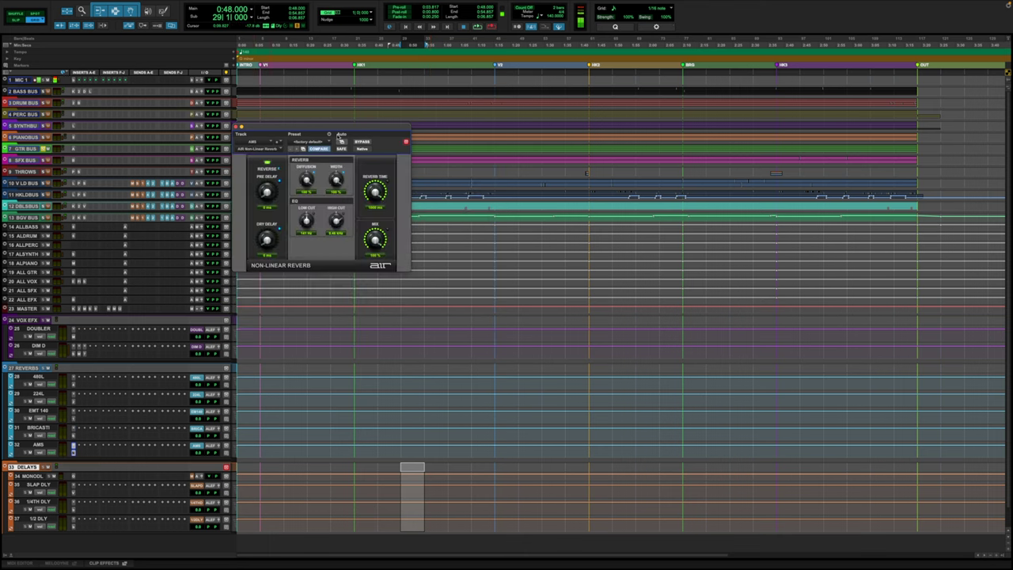
drag(400, 132, 493, 117)
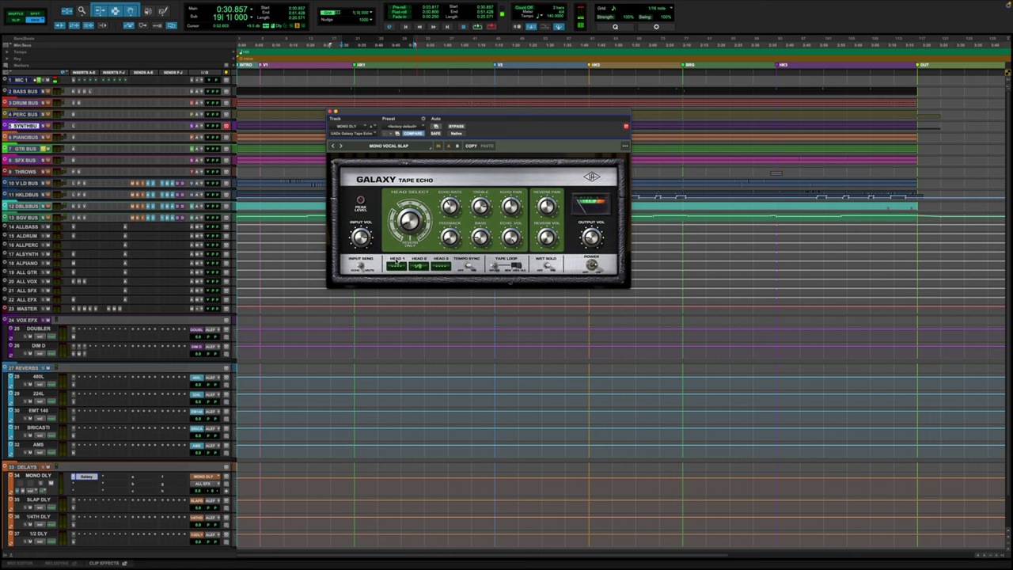
Review the delay returns: Galaxy Tape Echo on MONO DLY, ValhallaDelay on SLAP DLY and the insert on 1/4TH DLY
scroll(85, 495, down, 1)
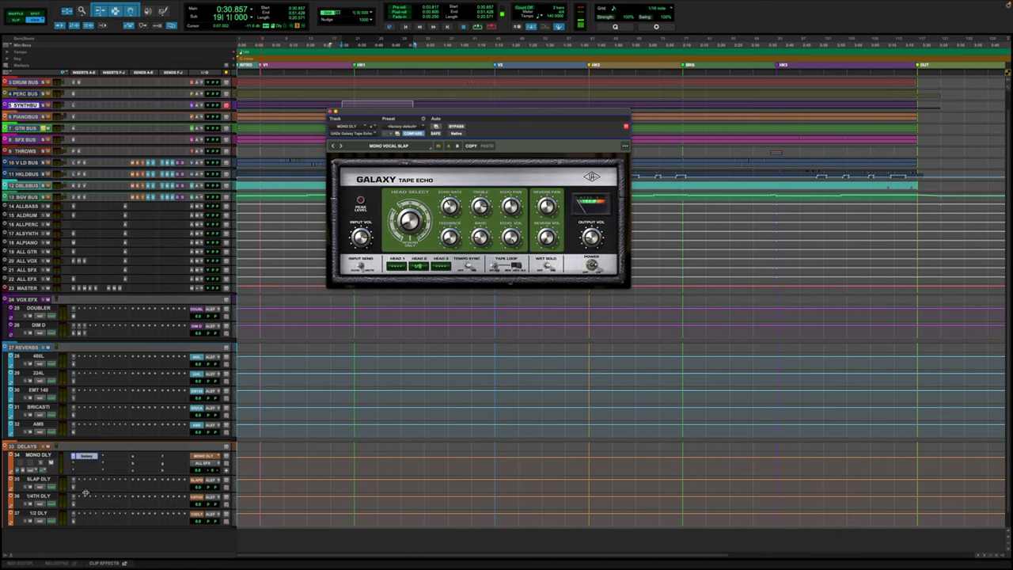
click(74, 480)
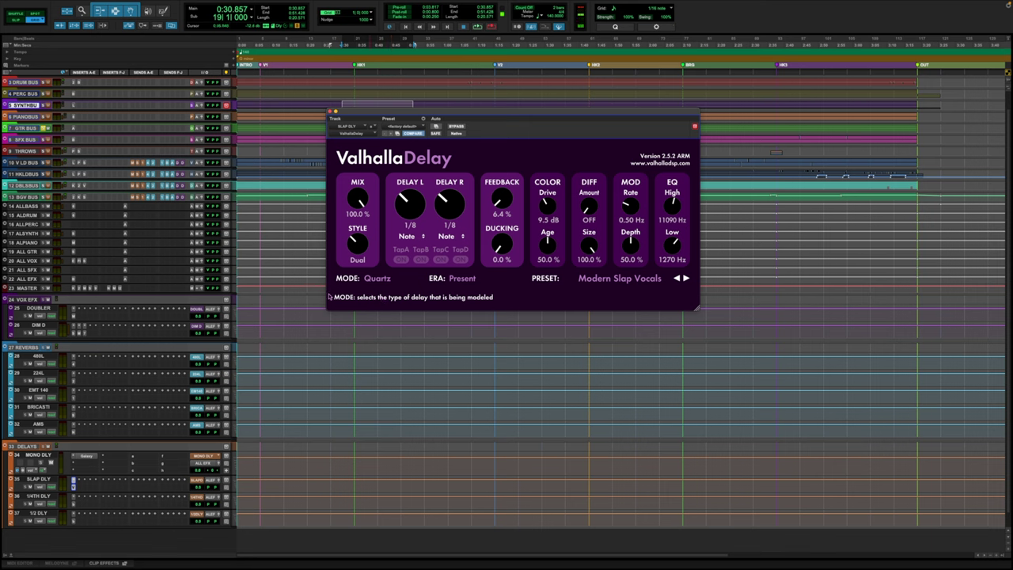
click(73, 500)
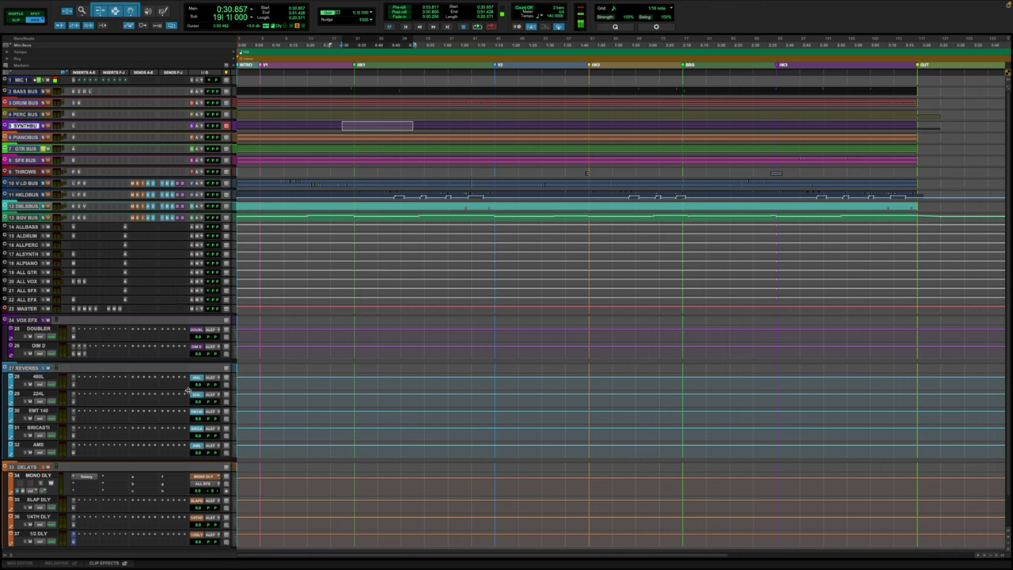
scroll(426, 140, down, 2)
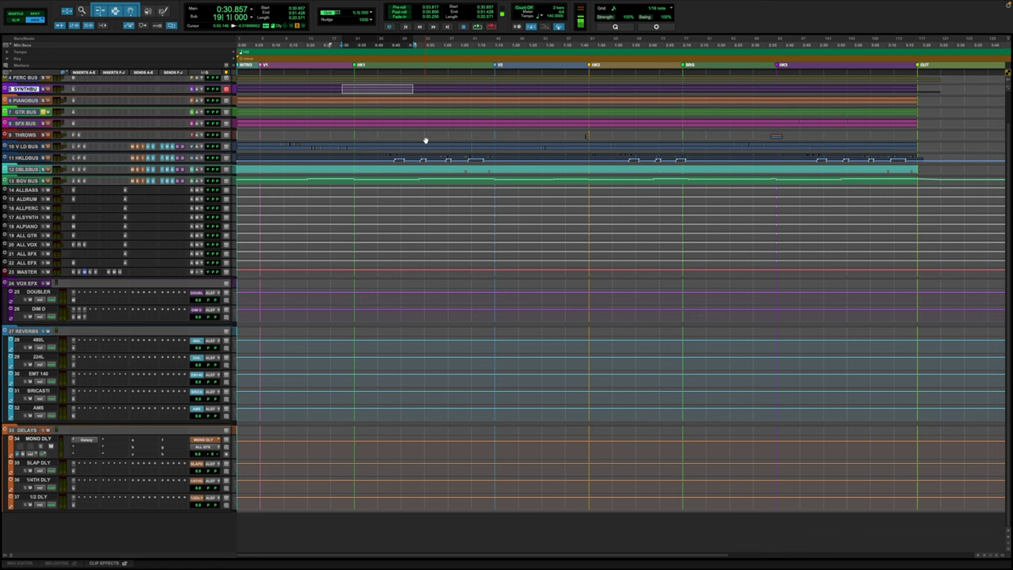